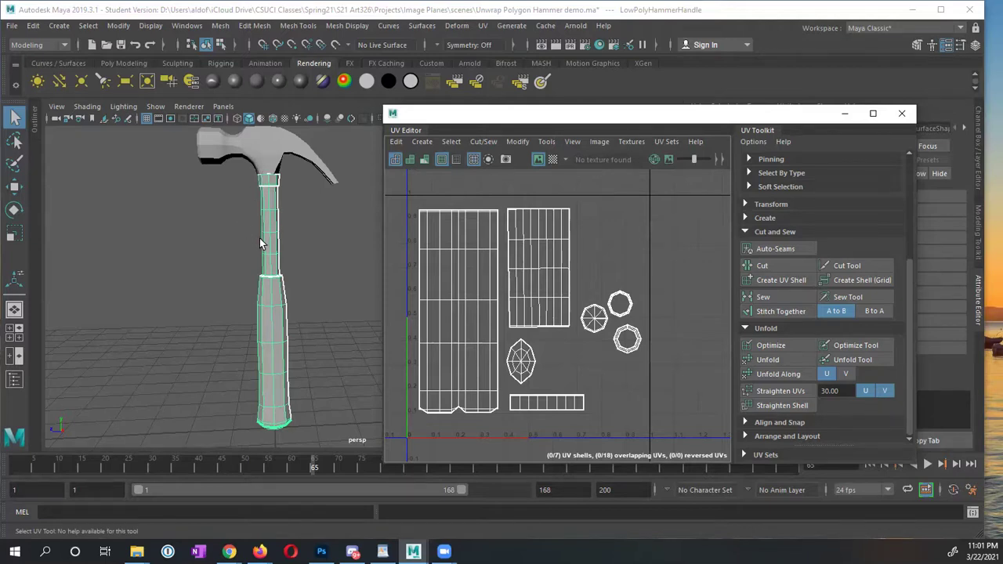
Select the hammer handle, then move the UV Editor window aside and shrink it to uncover the viewport
click(268, 146)
click(273, 298)
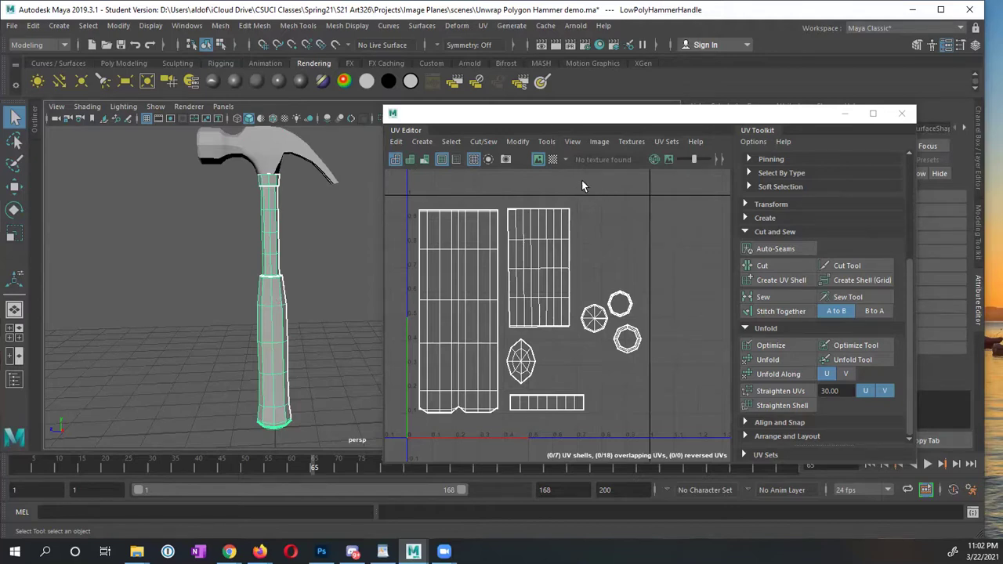
drag(610, 121, 681, 144)
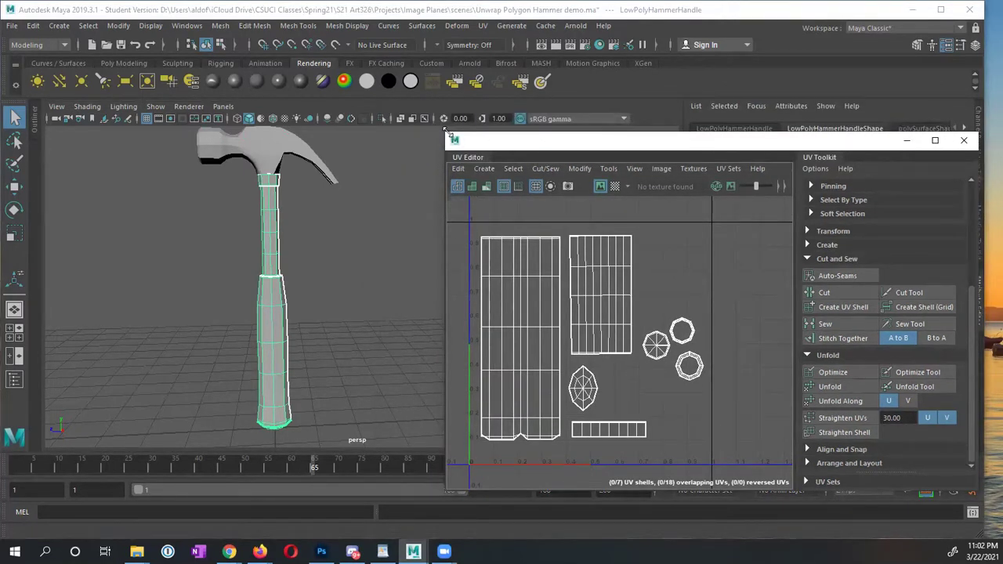
drag(446, 134, 588, 239)
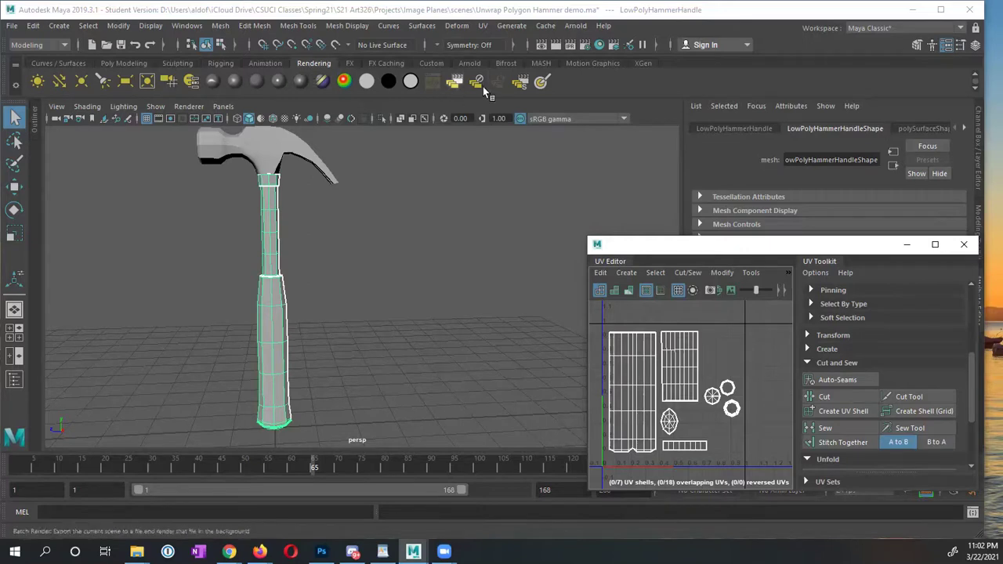
Open the Hypershade, shrink its window and place it beside the hammer so the handle stays visible
click(600, 47)
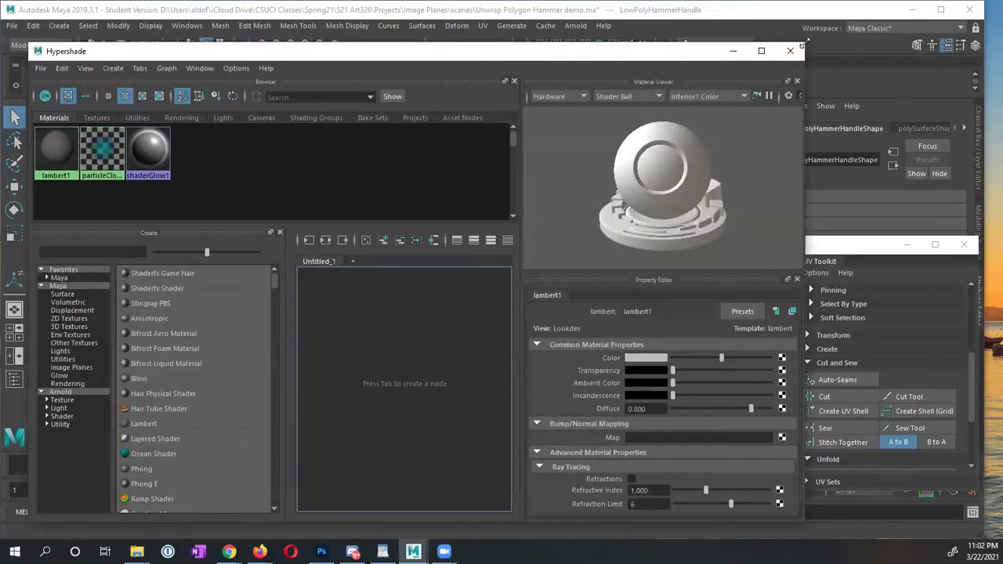
drag(803, 43, 741, 58)
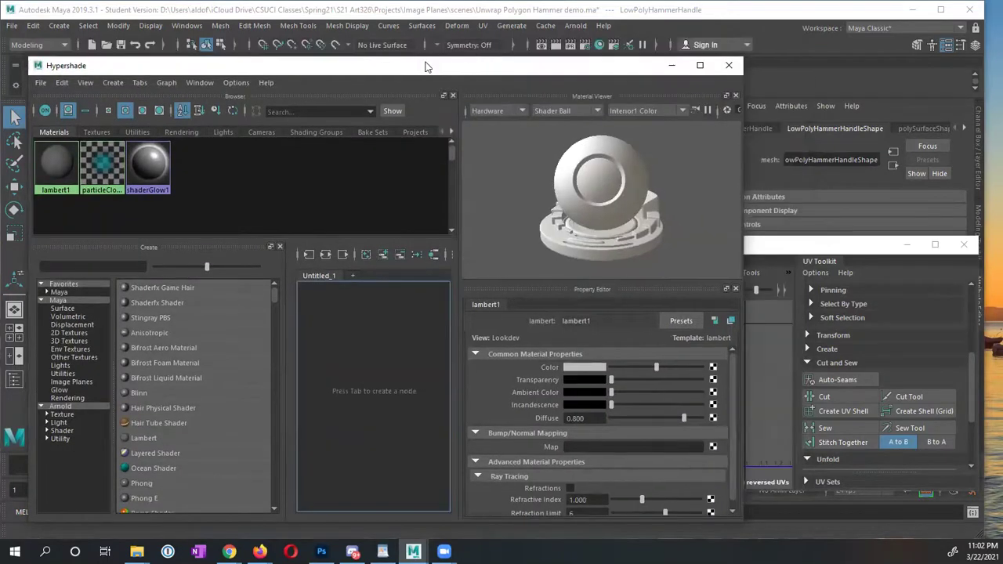
drag(426, 67, 667, 64)
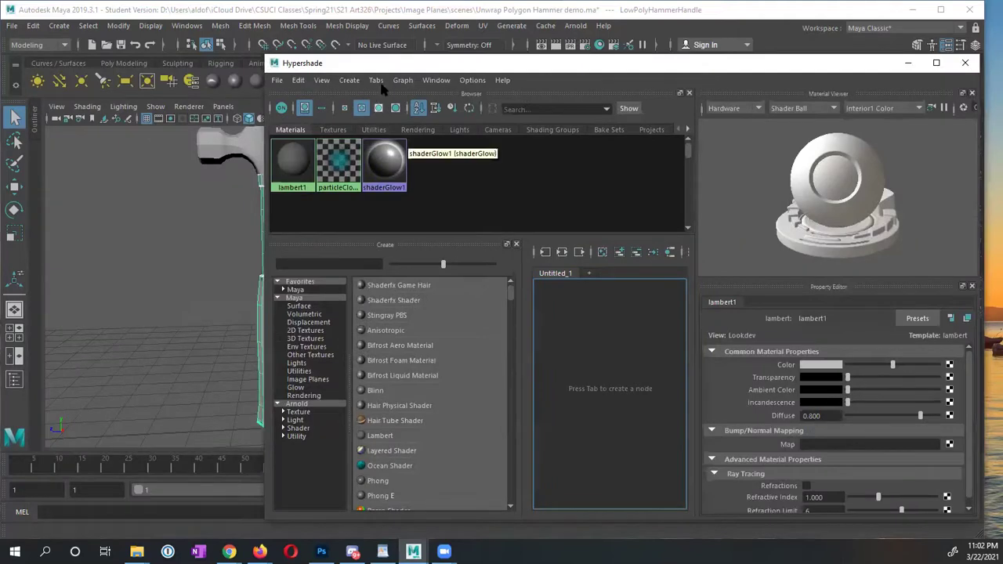
drag(385, 58, 436, 71)
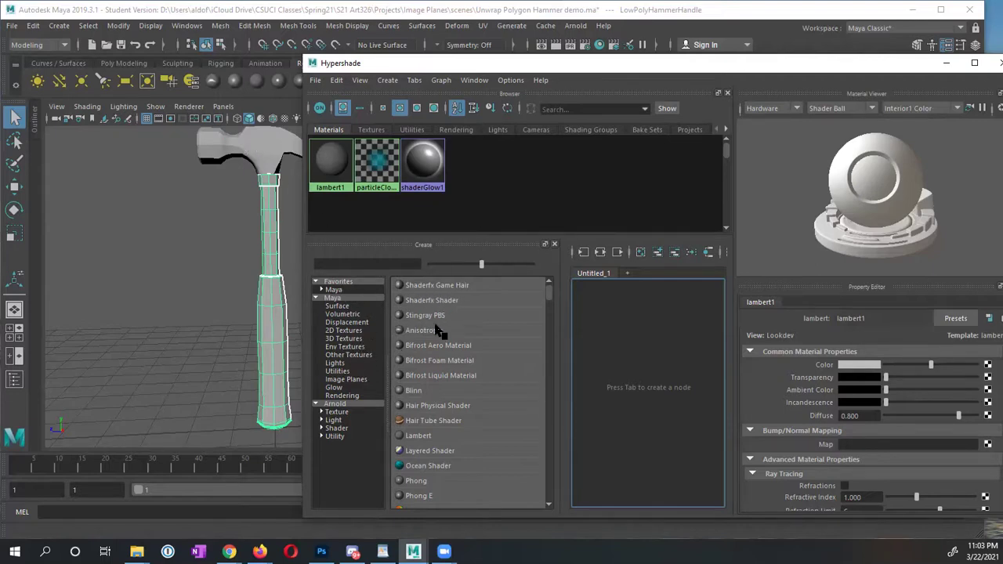
Create a Blinn surface material and assign it to the hammer handle
click(345, 307)
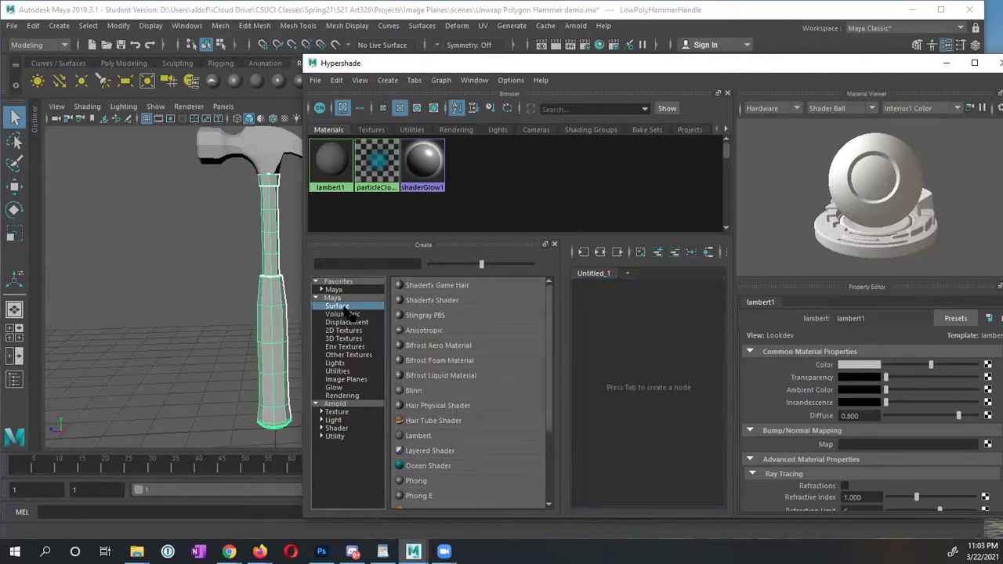
scroll(424, 312, down, 2)
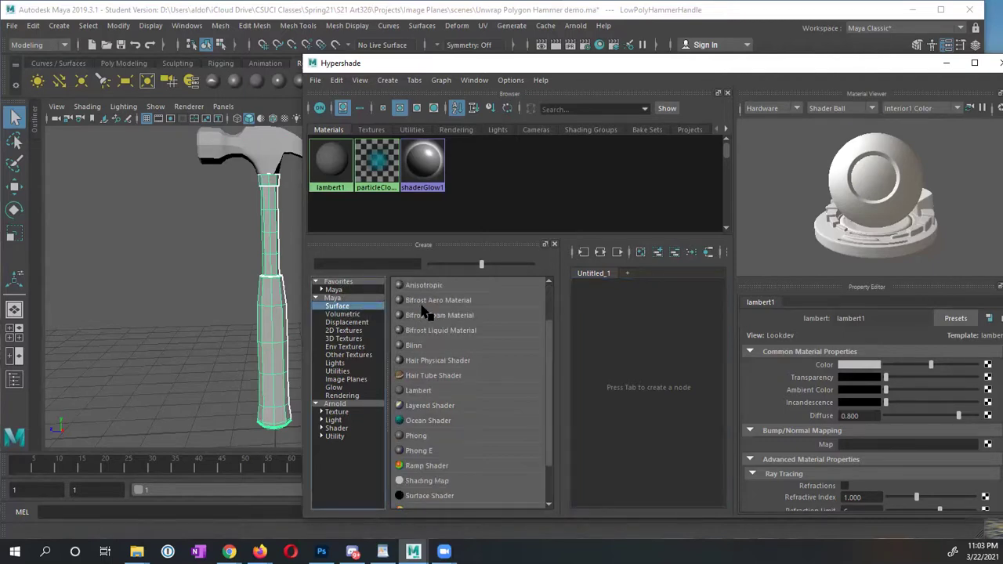
scroll(424, 312, up, 2)
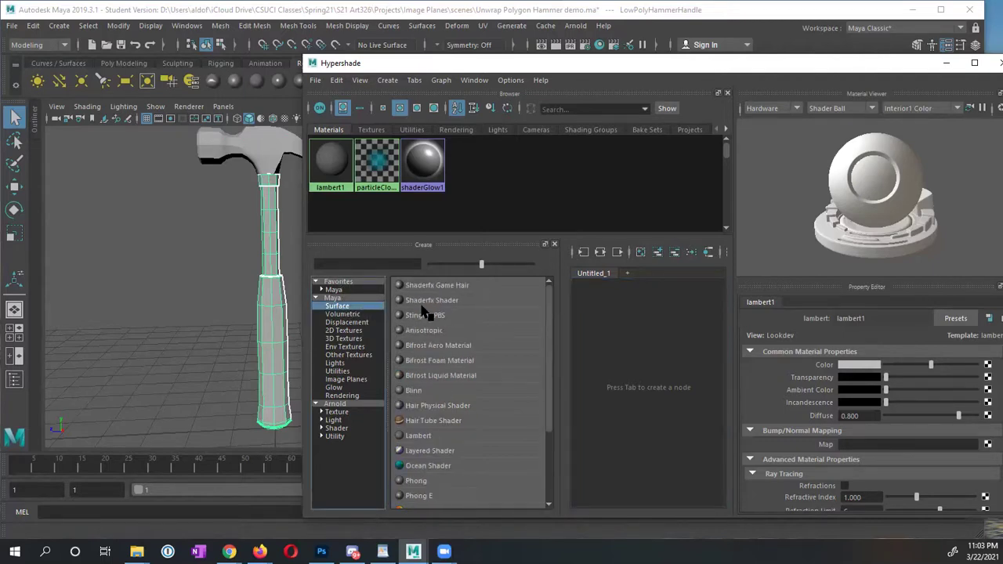
click(415, 392)
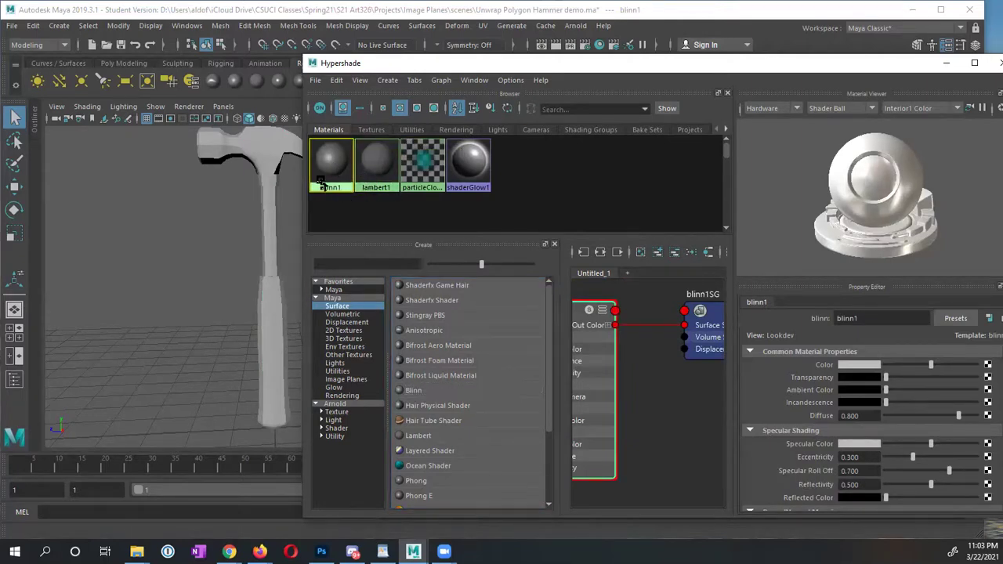
click(267, 275)
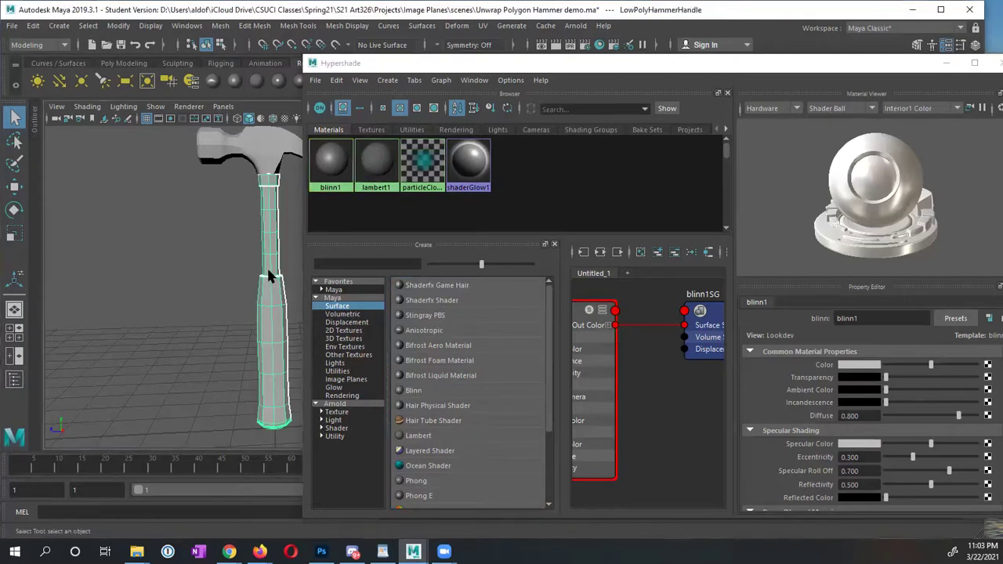
click(321, 182)
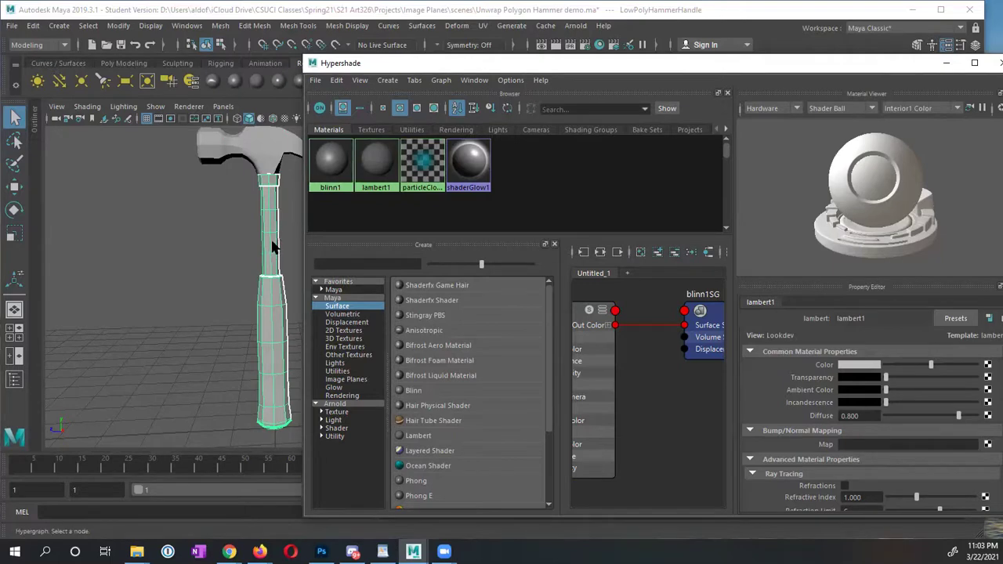
click(854, 366)
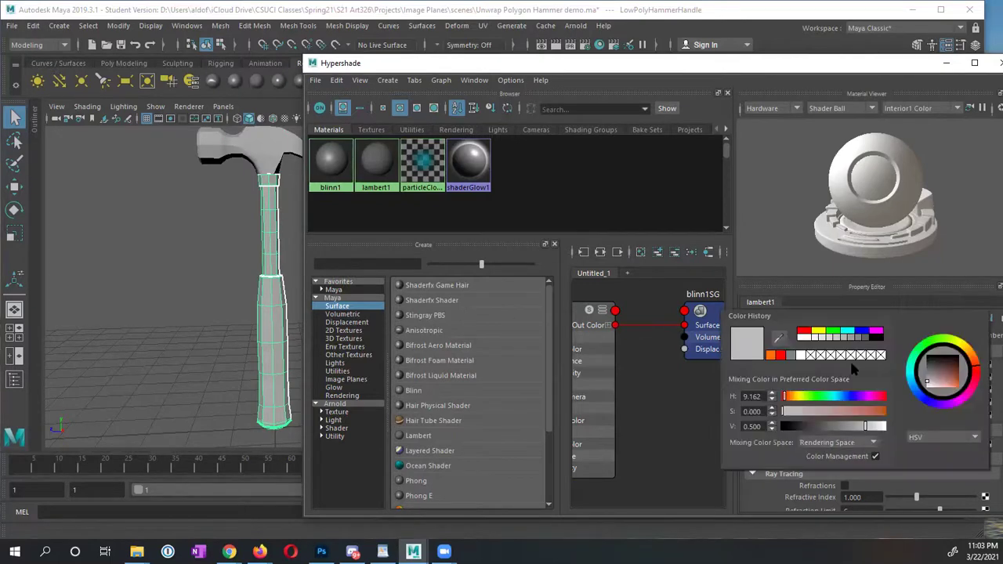
click(803, 333)
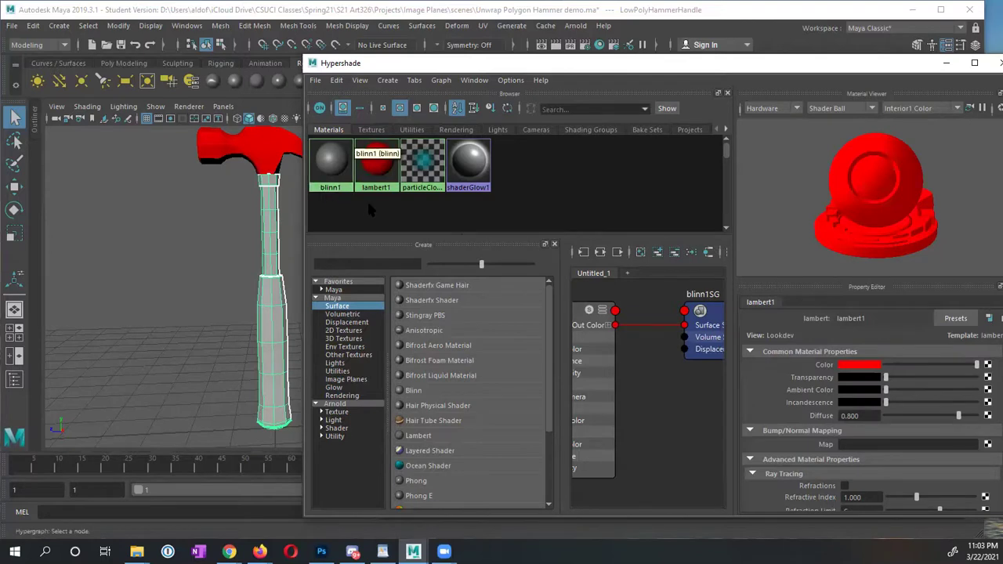
key(ctrl+z)
Set the color of the blinn1 material to red
click(331, 164)
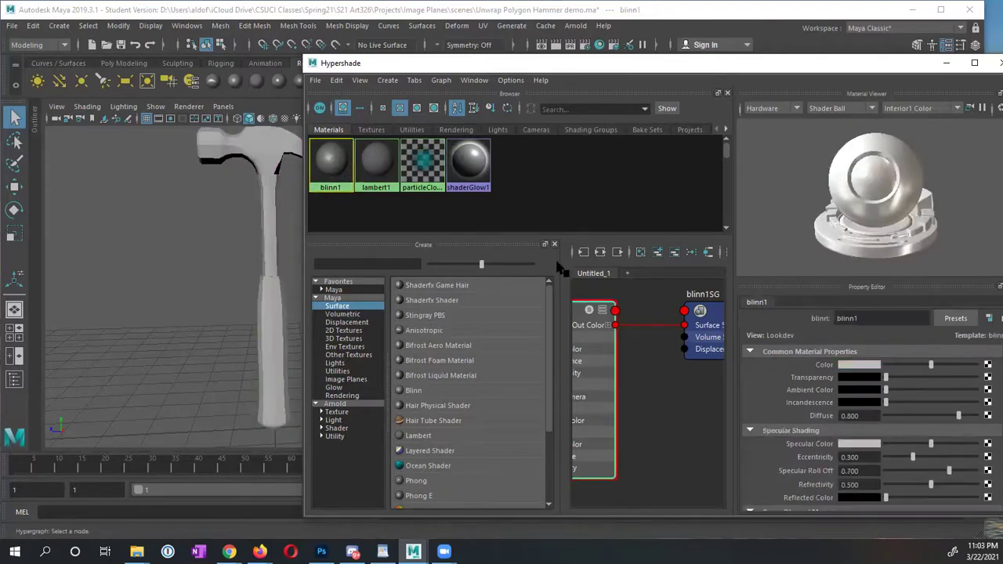
click(867, 366)
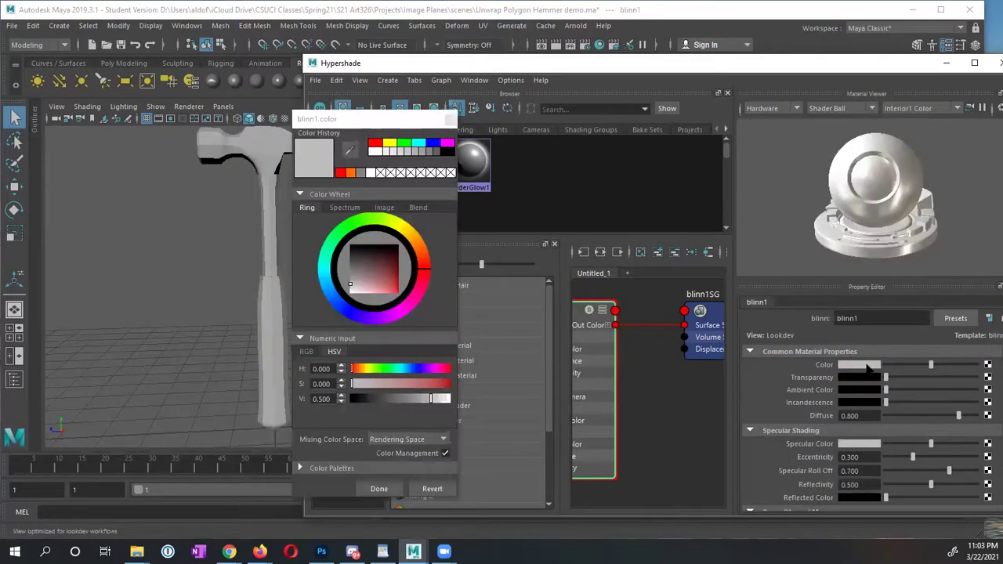
click(375, 144)
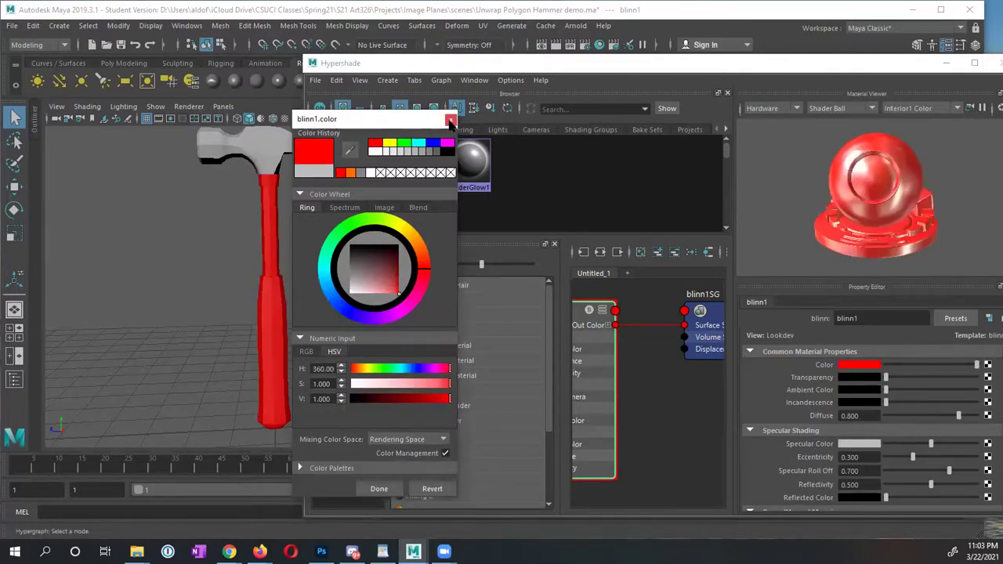
click(381, 488)
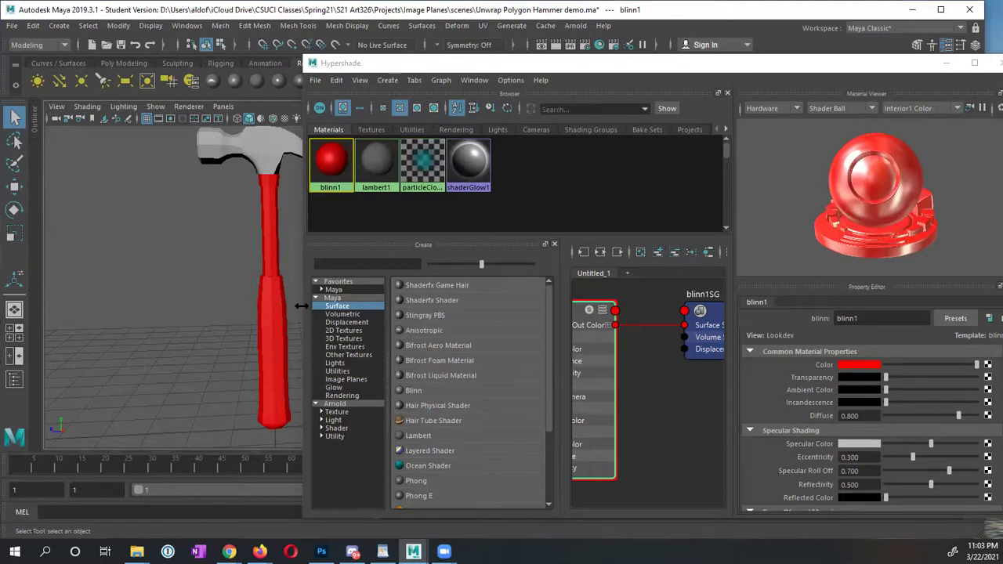
Set the color of the blinn1 material to dark gray and minimize the Hypershade
click(860, 367)
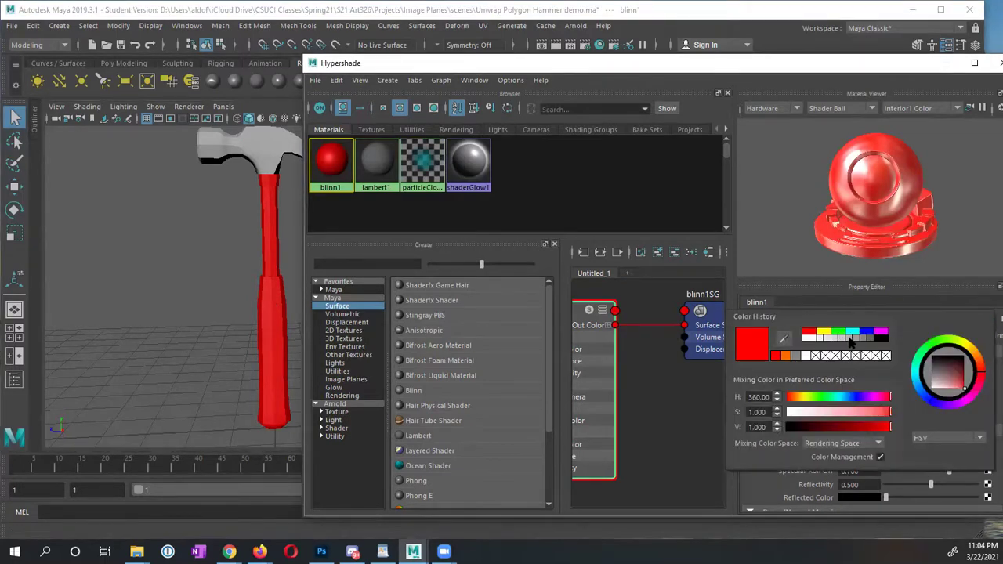
click(851, 339)
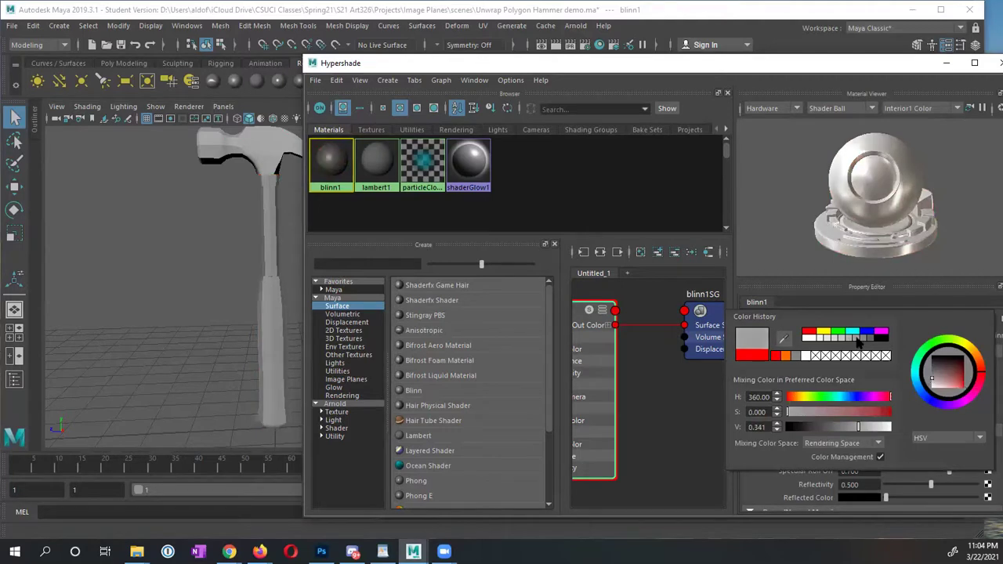
click(866, 339)
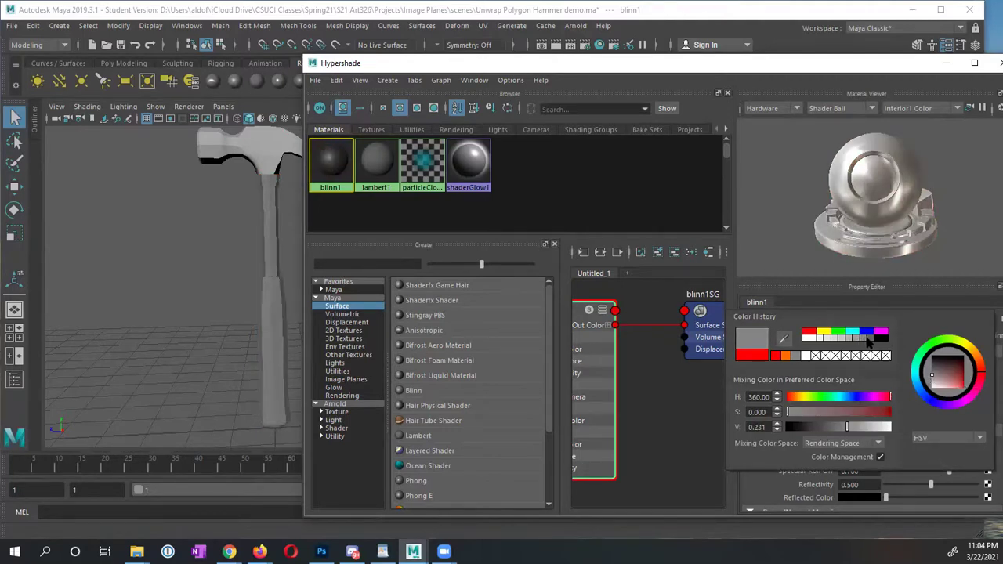
click(865, 340)
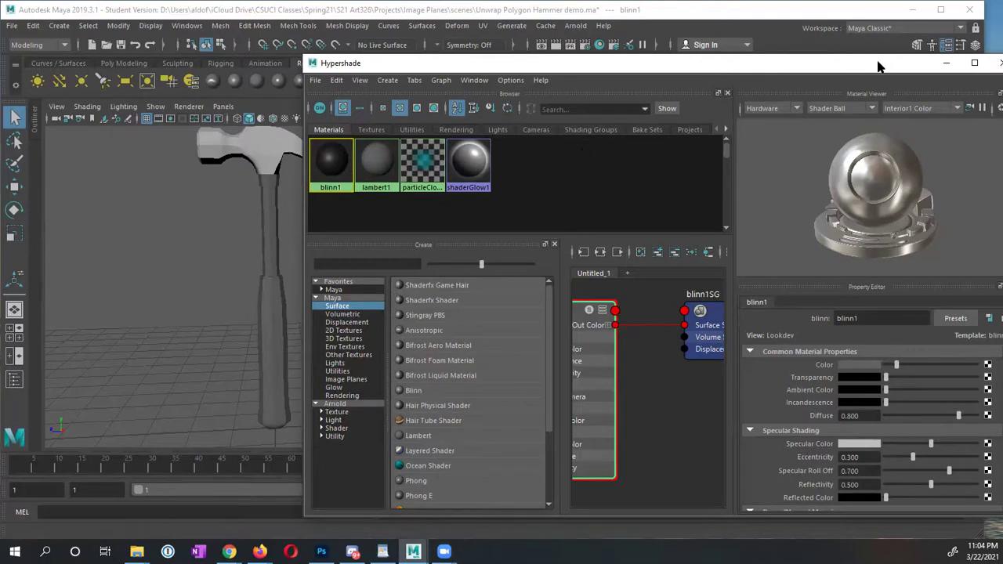
drag(879, 63, 830, 67)
click(953, 71)
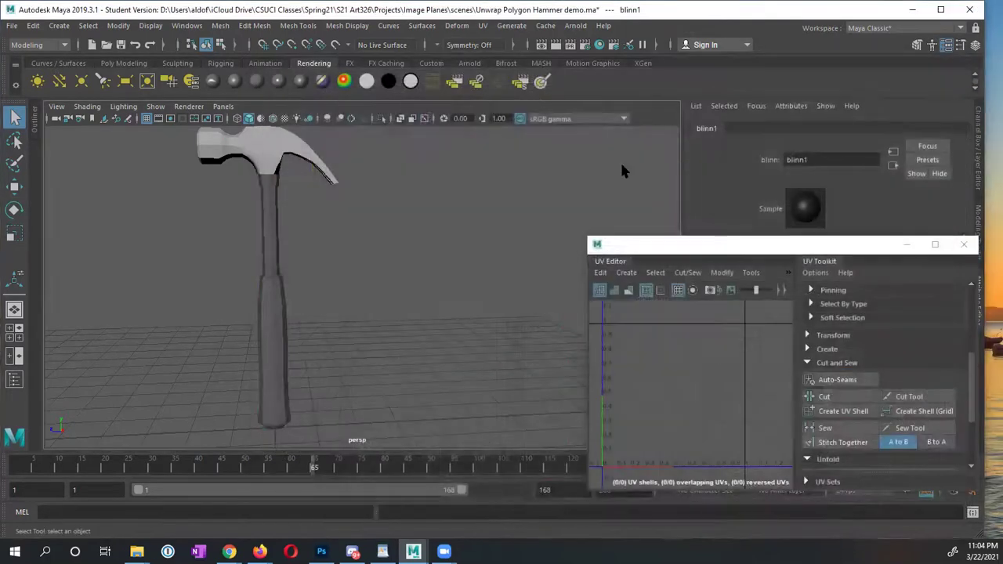
Select the hammer handle, enlarge the UV Editor window and place it floating beside the hammer
click(276, 299)
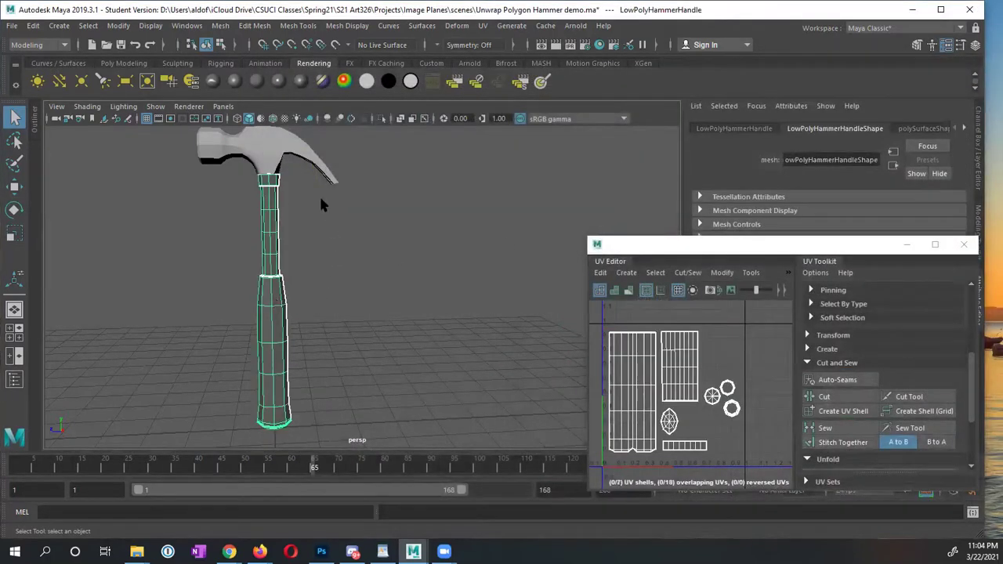
drag(692, 250, 623, 203)
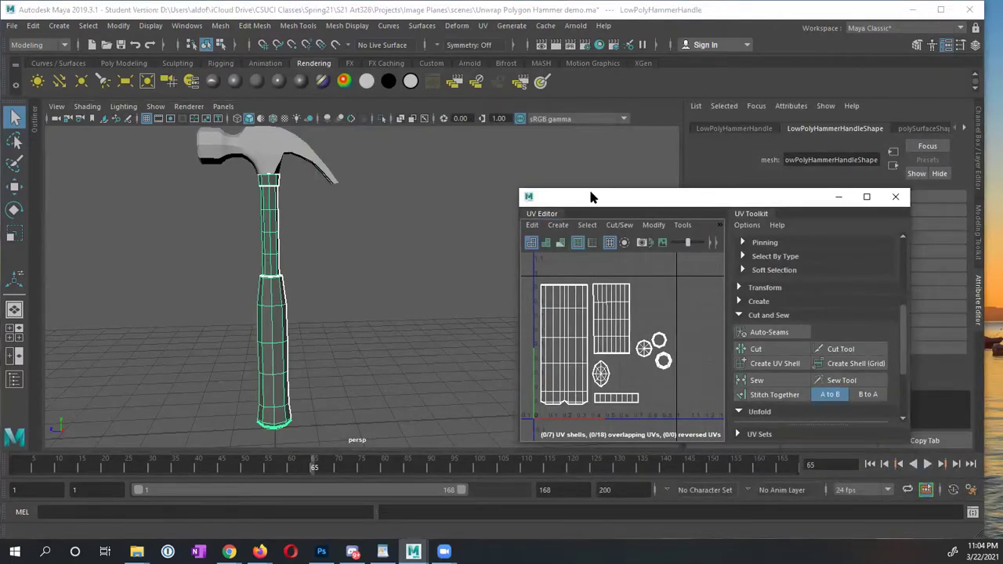
drag(608, 202, 564, 194)
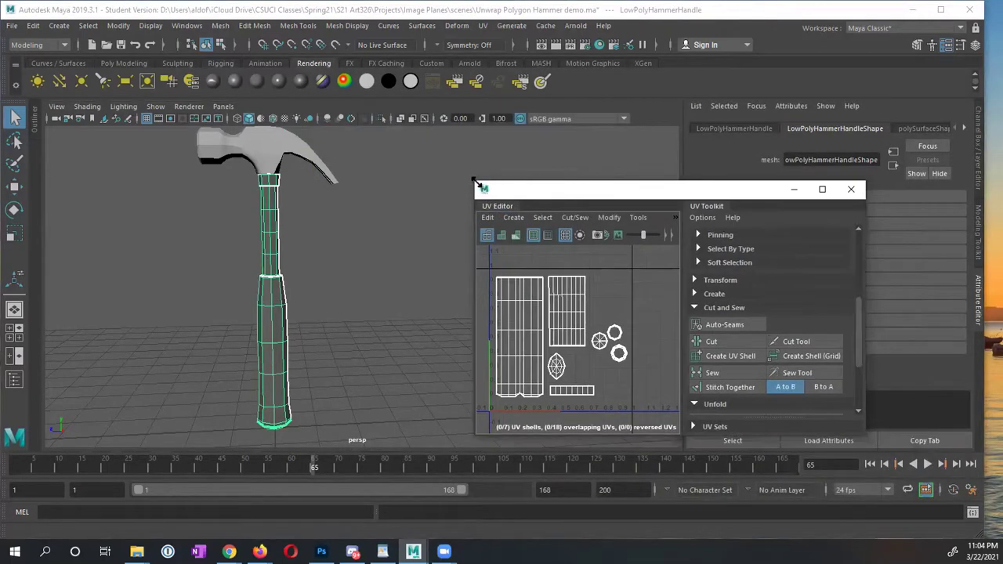
drag(474, 180, 319, 95)
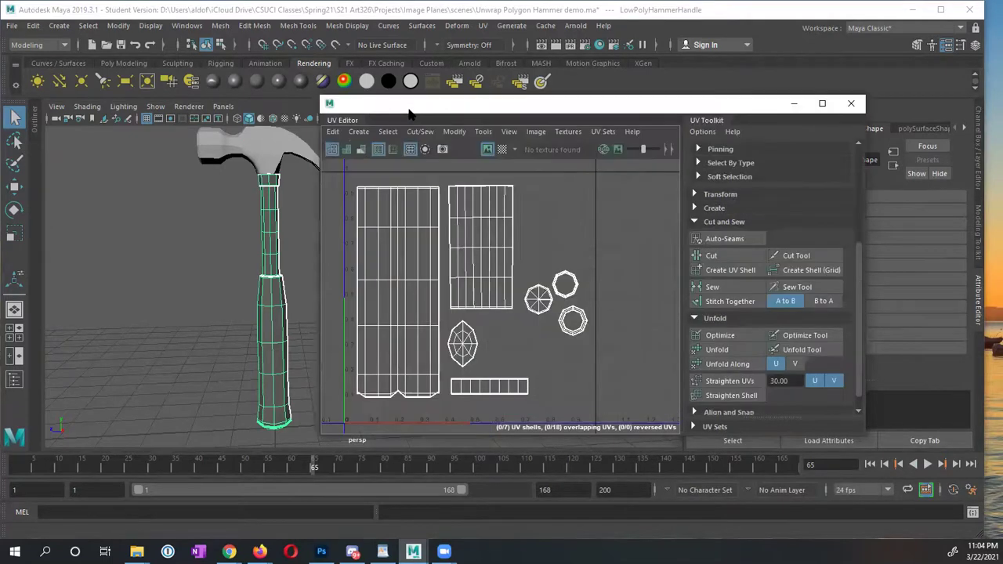
drag(415, 110, 376, 143)
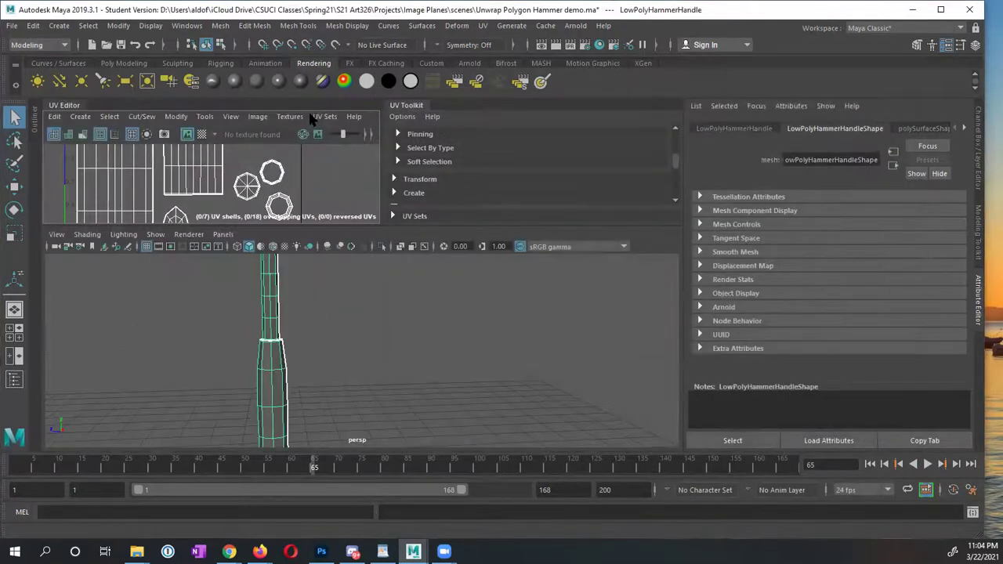
drag(85, 121, 517, 233)
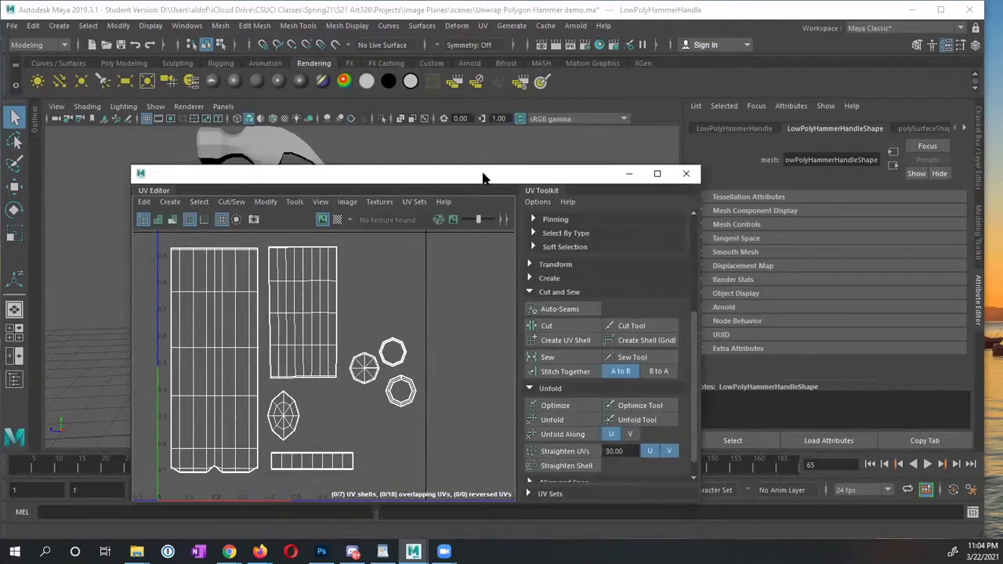
drag(481, 177, 624, 140)
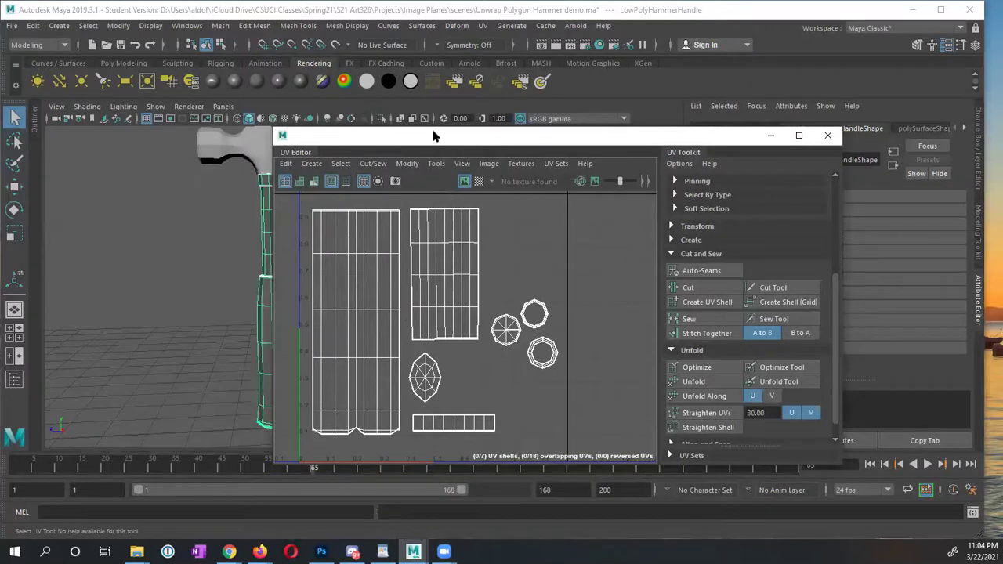
drag(433, 137, 519, 137)
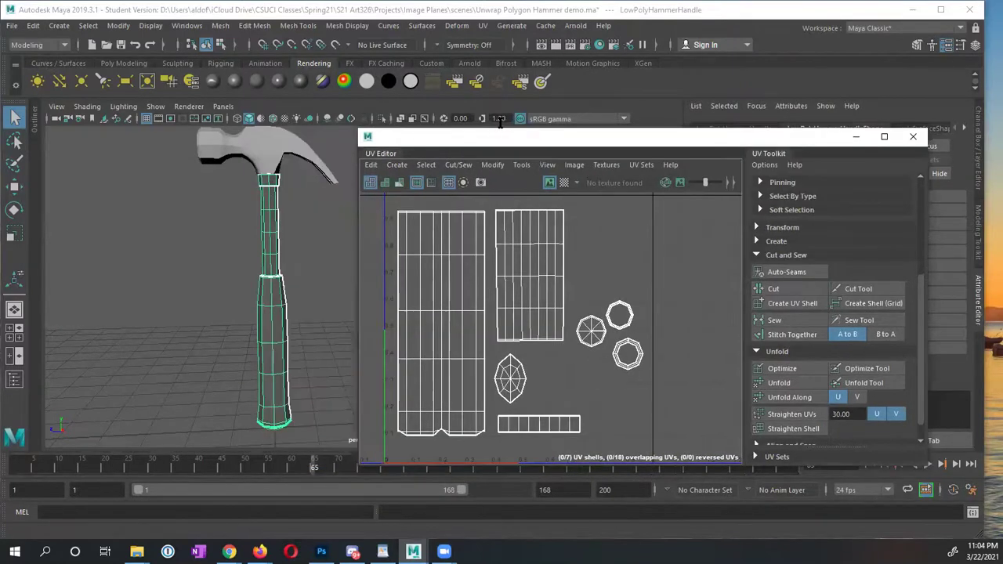
Open the Create PSD Network options for the hammer handle and place the dialog fully on screen
click(271, 276)
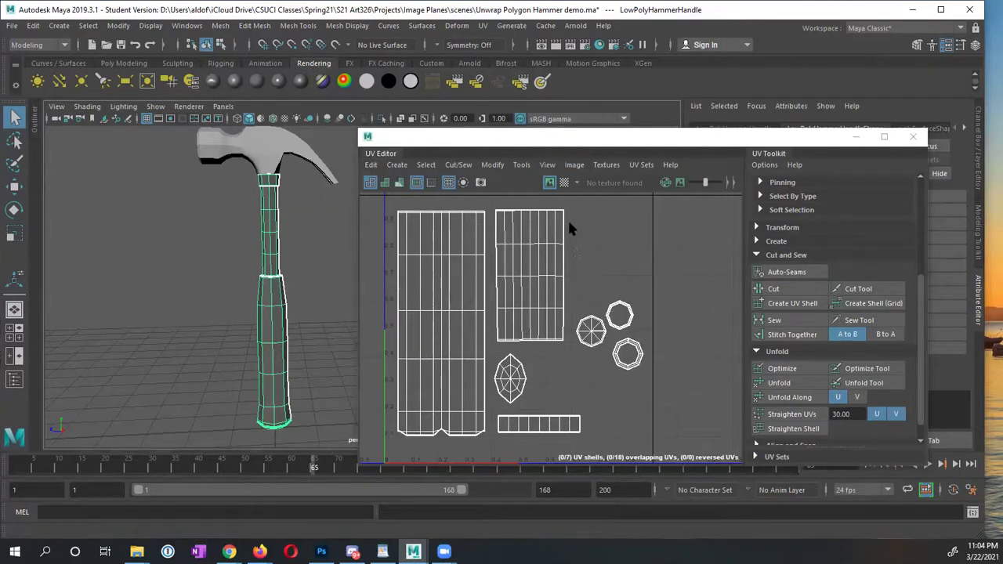
click(575, 166)
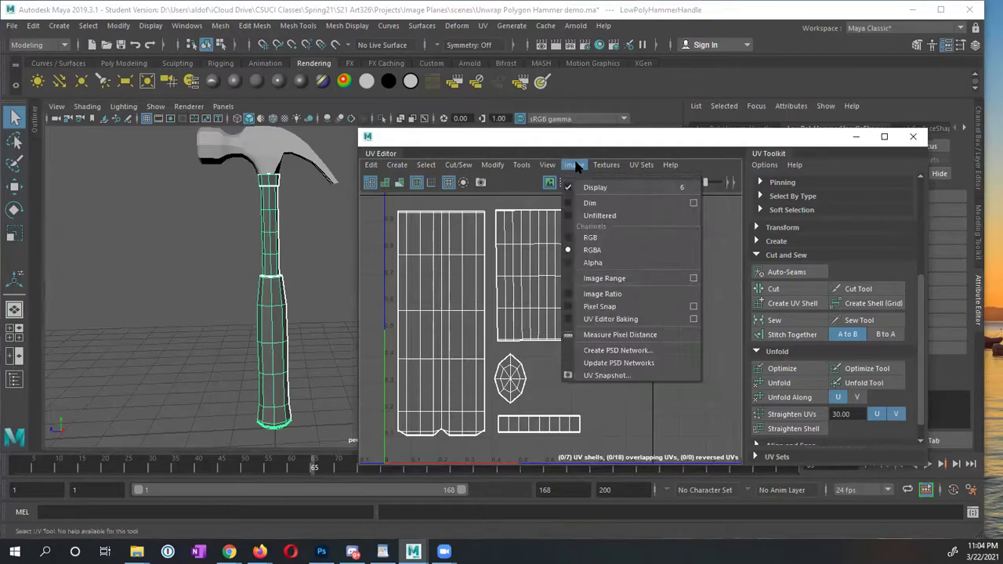
click(610, 354)
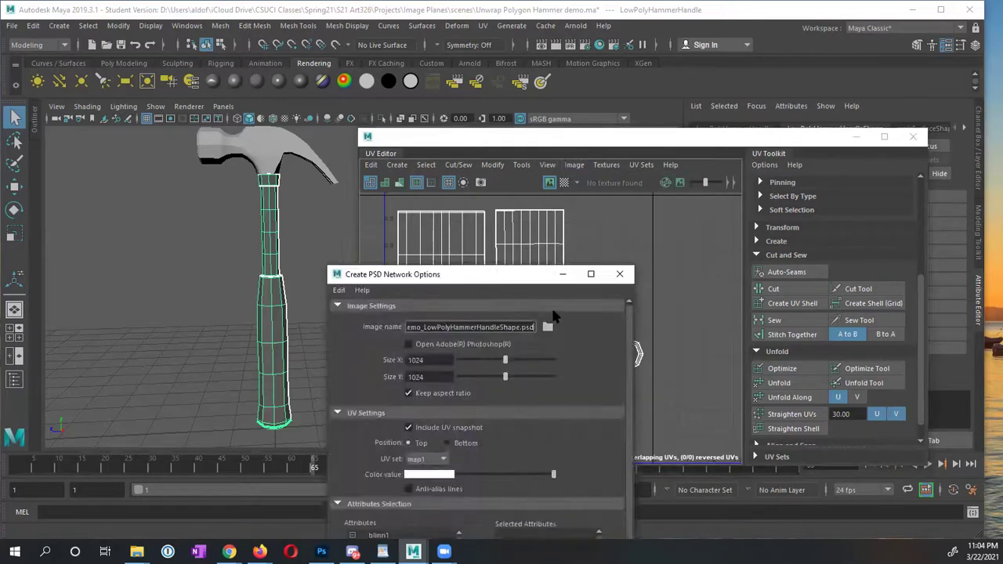
drag(515, 281, 532, 89)
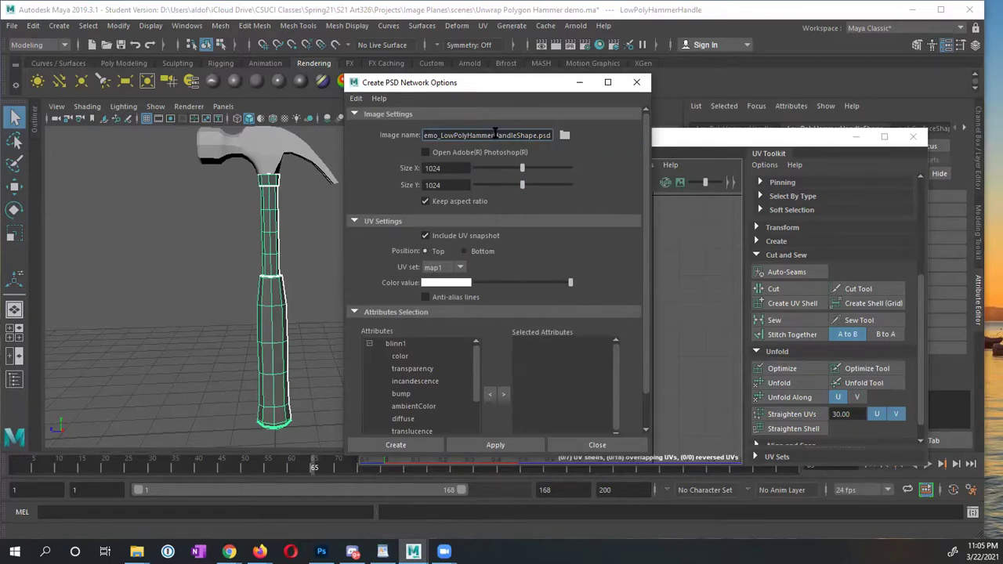
Change the PSD network's image name to sourceimages\PolyHammerHandle.psd
double_click(508, 135)
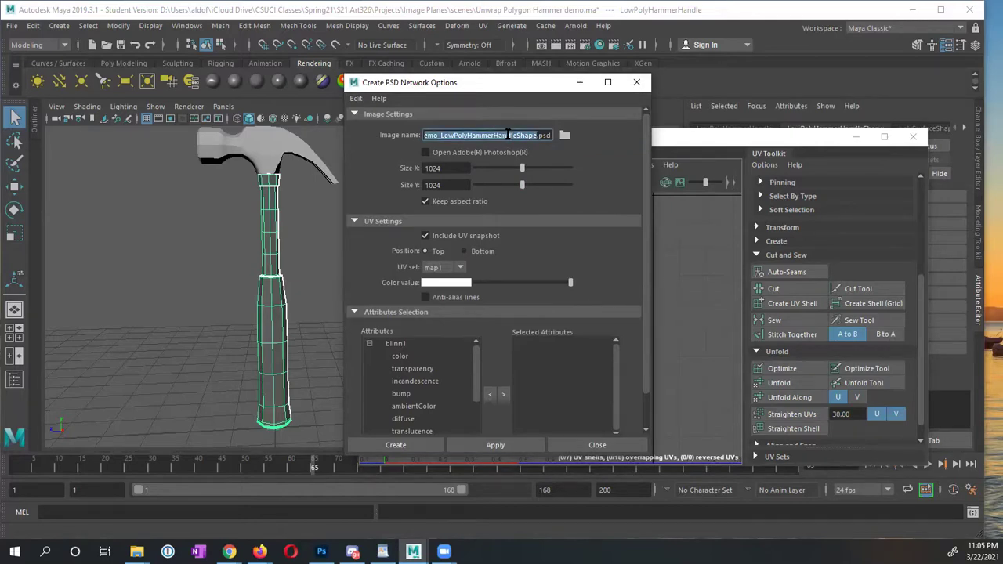
key(Right)
key(Left)
key(Left)
key(Left)
key(Left)
key(Left)
key(Left)
key(Left)
key(Left)
key(Left)
key(Left)
key(Left)
key(Left)
key(Left)
key(Left)
key(Left)
key(Left)
key(Left)
key(Left)
key(Left)
key(Left)
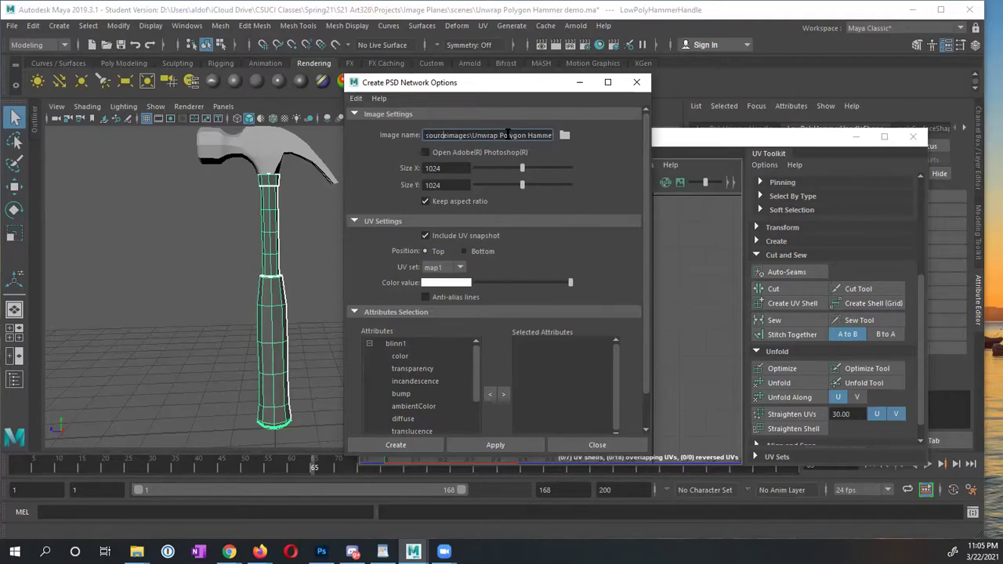
key(Right)
key(Right)
key(Right)
key(Right)
key(Right)
key(Right)
key(Right)
key(Right)
key(Right)
key(Right)
key(Right)
key(Right)
key(Right)
key(Right)
key(Right)
key(Right)
key(Right)
key(Right)
key(Right)
key(Right)
key(Right)
key(Right)
key(Right)
key(Right)
key(Right)
key(Right)
key(Right)
key(Right)
key(Right)
key(Right)
key(Right)
key(Right)
key(Right)
key(Right)
key(Right)
key(Right)
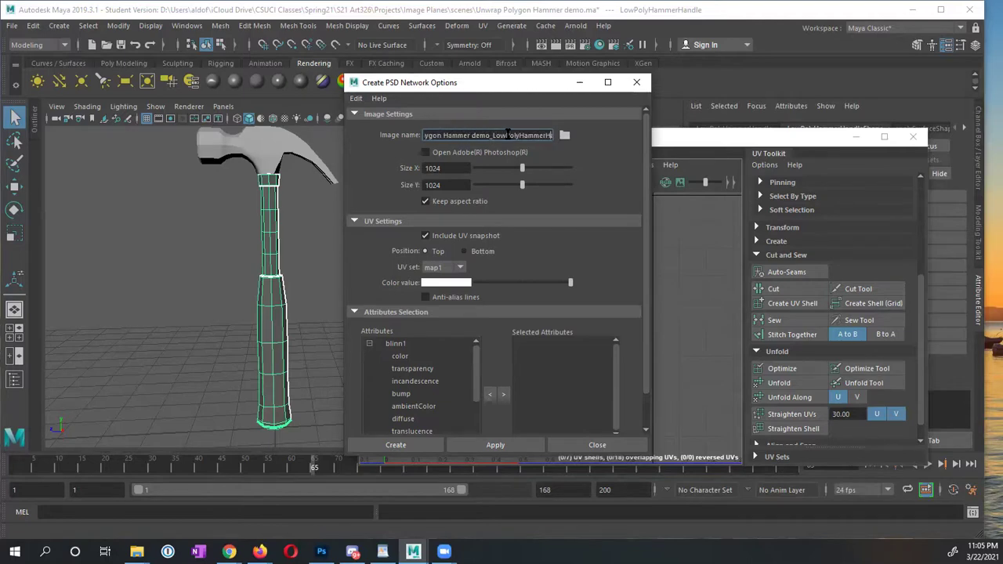
key(Right)
key(Right)
key(Right)
key(Right)
key(Right)
key(Right)
key(Right)
key(Right)
key(Right)
key(Right)
key(Right)
key(Right)
key(Right)
key(Right)
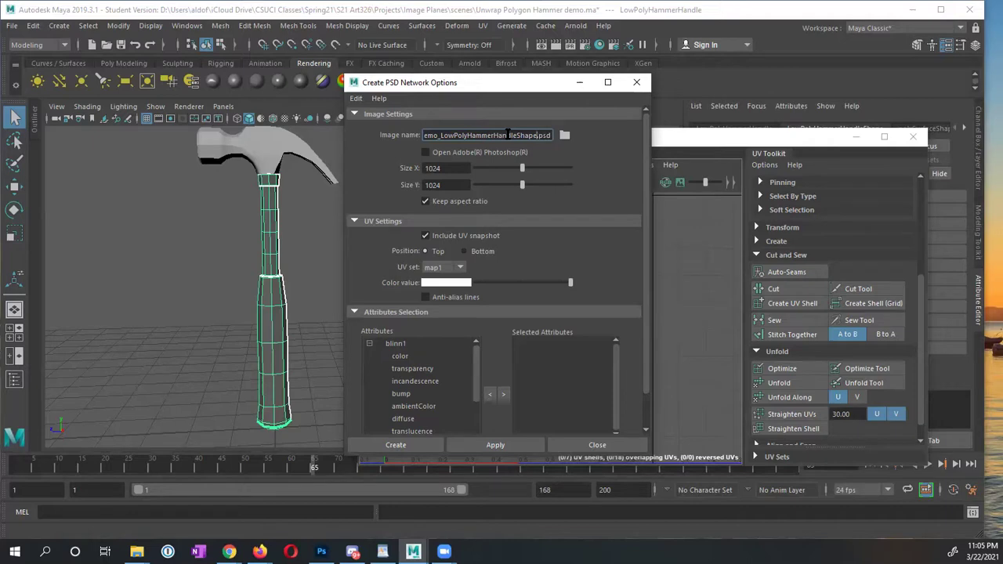
key(BackSpace)
key(BackSpace)
key(BackSpace)
key(BackSpace)
key(BackSpace)
key(BackSpace)
key(BackSpace)
key(BackSpace)
key(BackSpace)
key(BackSpace)
key(BackSpace)
key(BackSpace)
key(BackSpace)
key(BackSpace)
key(BackSpace)
key(BackSpace)
key(BackSpace)
key(BackSpace)
key(BackSpace)
key(BackSpace)
key(BackSpace)
key(BackSpace)
key(BackSpace)
key(BackSpace)
key(BackSpace)
key(BackSpace)
text(Hammer)
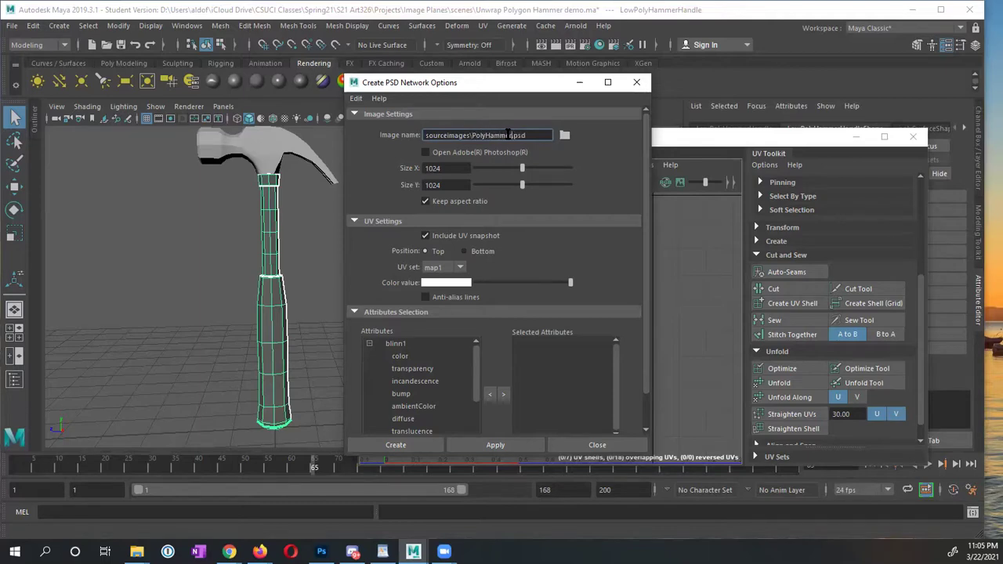
text(Handle)
Add the blinn1 color attribute to the selected attributes and create the PSD network
drag(511, 85, 232, 97)
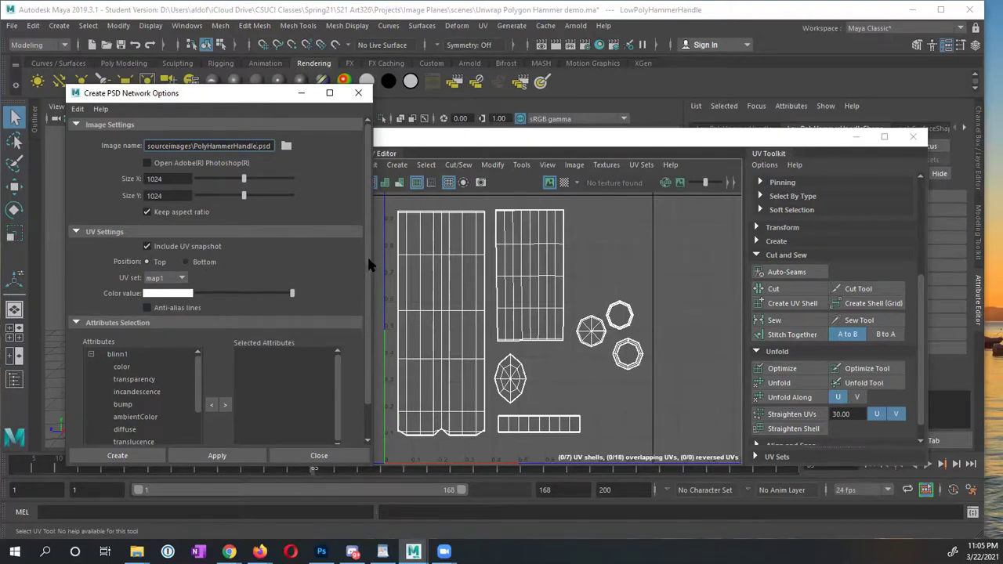
scroll(366, 255, down, 2)
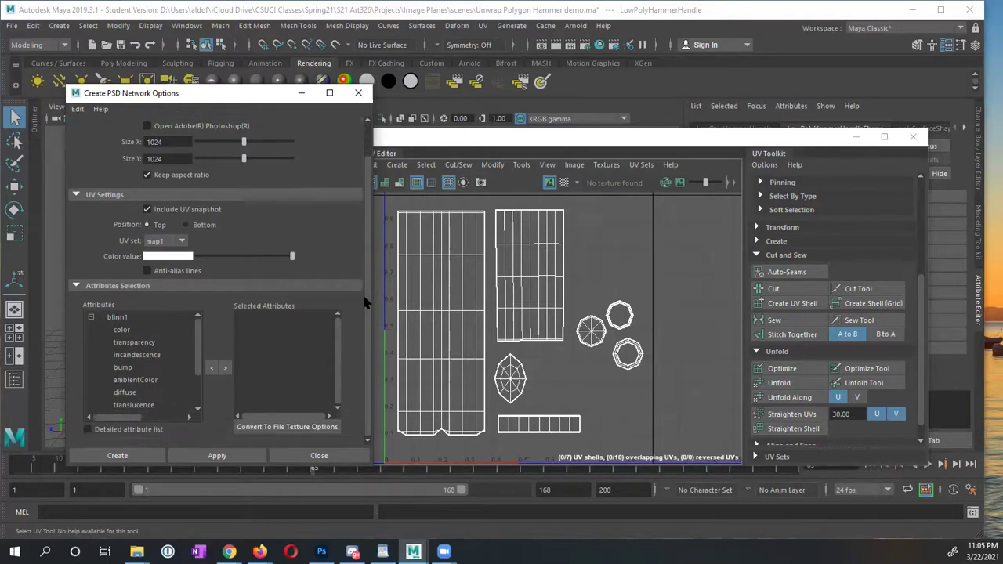
click(121, 330)
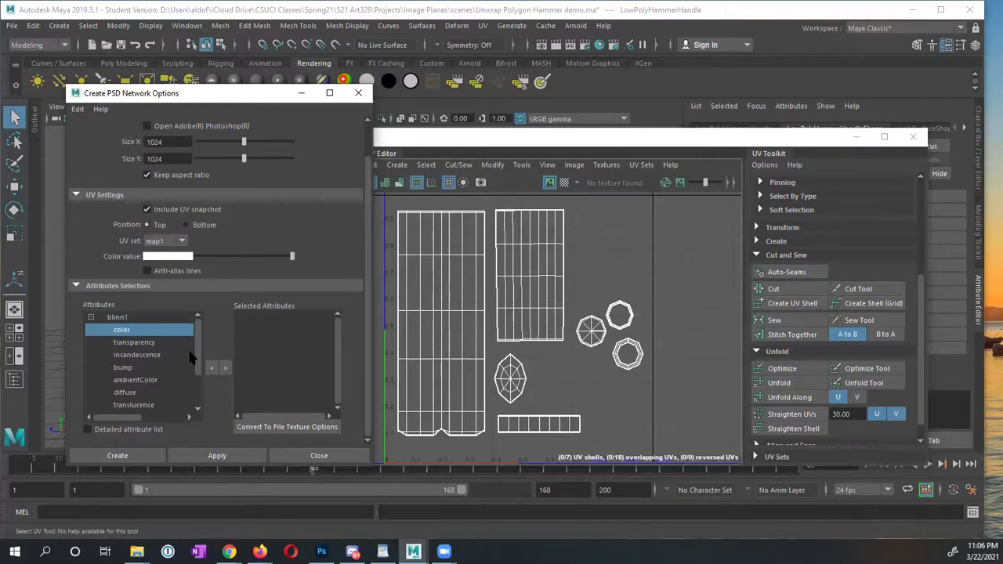
click(225, 369)
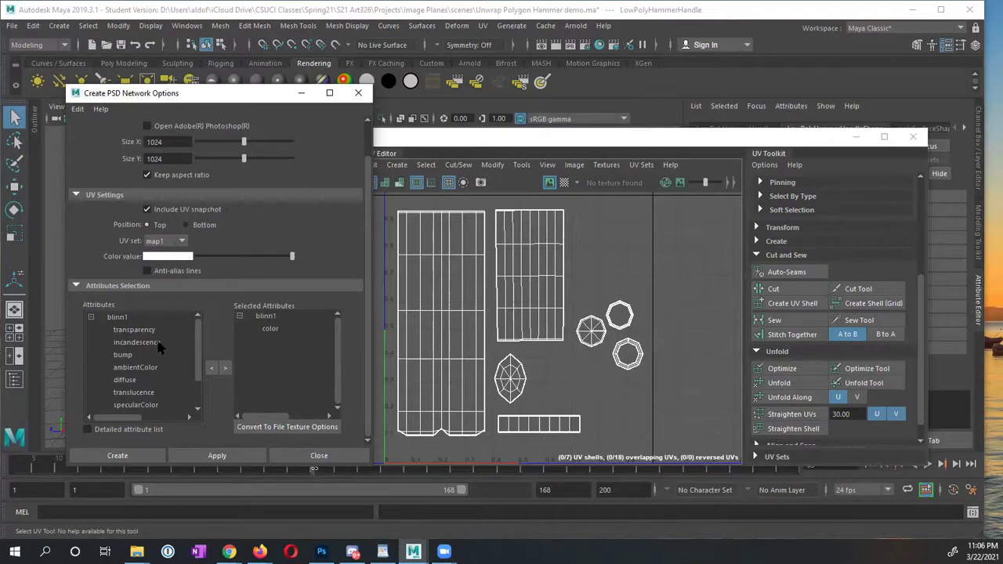
click(127, 459)
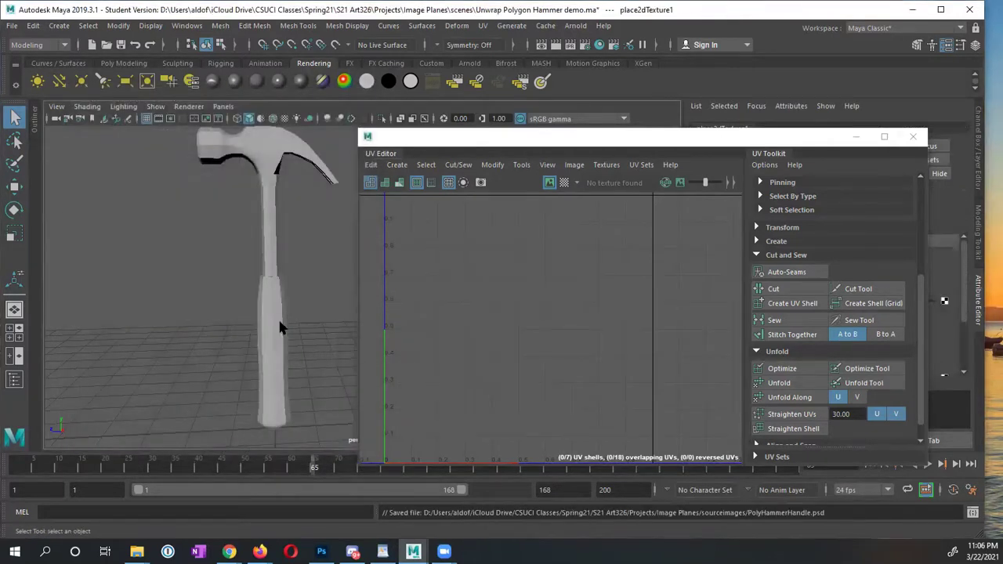
Reselect the hammer handle to view the PSD texture behind its UV shells
click(282, 327)
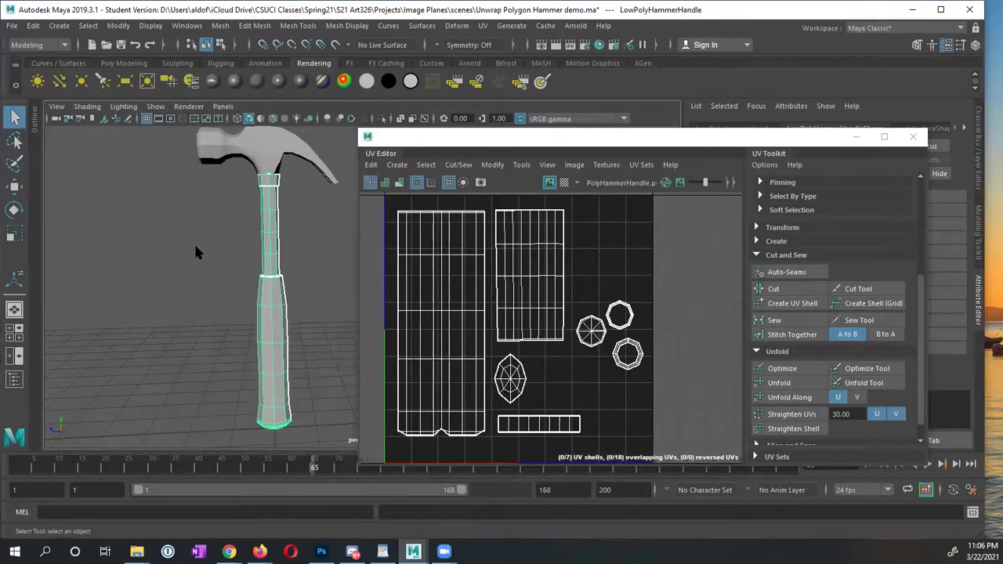
click(195, 246)
click(272, 305)
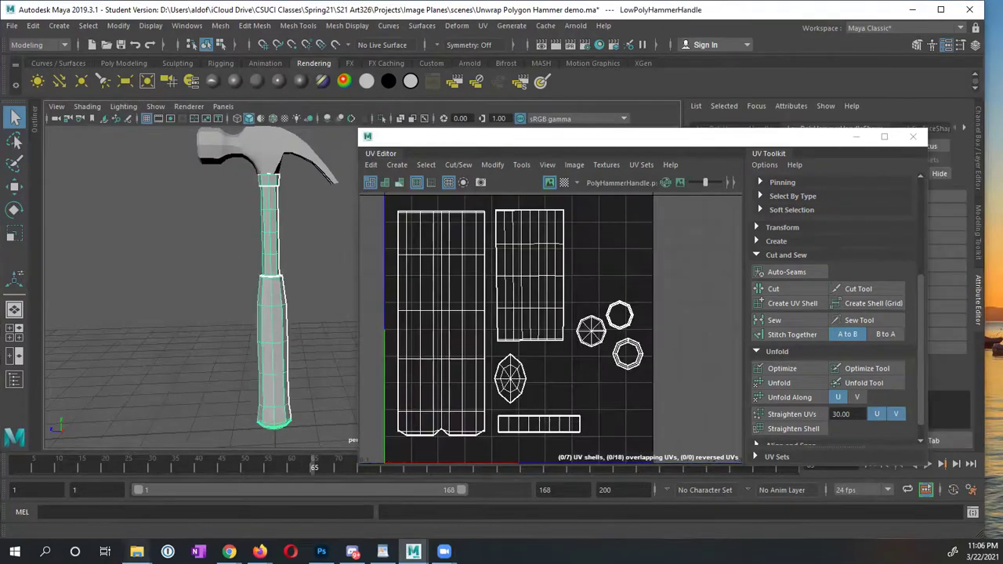
Open PolyHammerHandle.psd in Photoshop from the Image Planes project's sourceimages folder
mouse_move(136, 551)
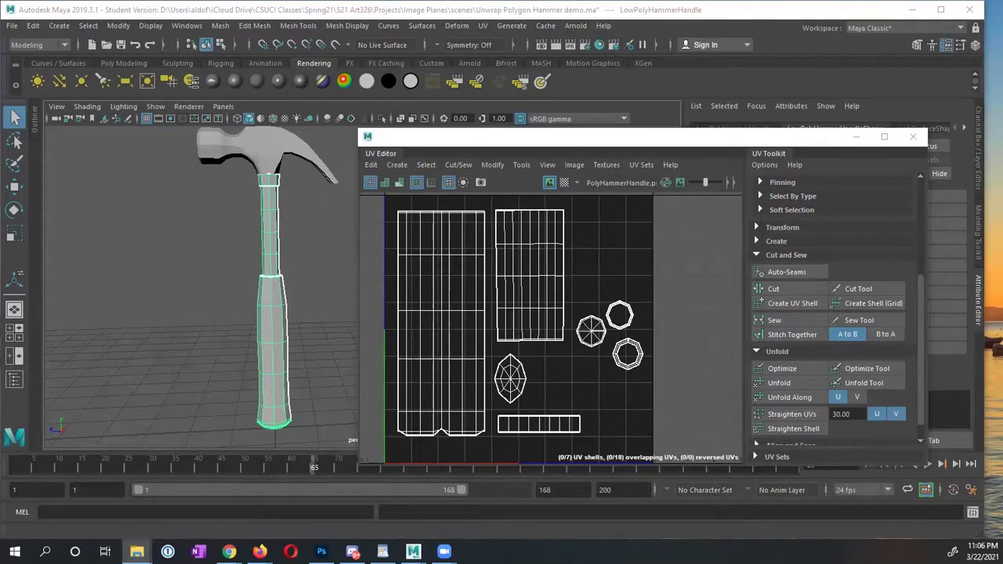
click(75, 505)
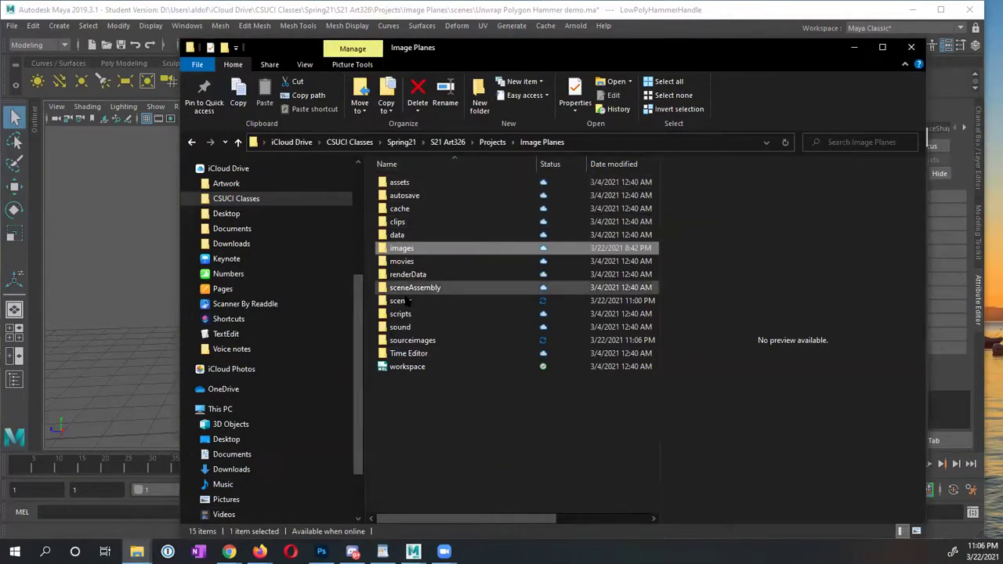
double_click(423, 342)
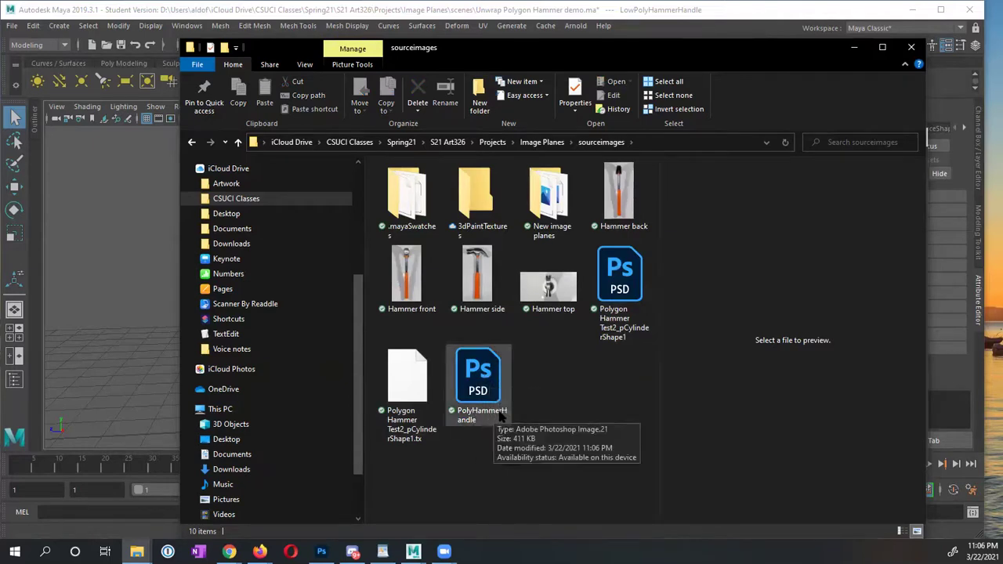
double_click(478, 390)
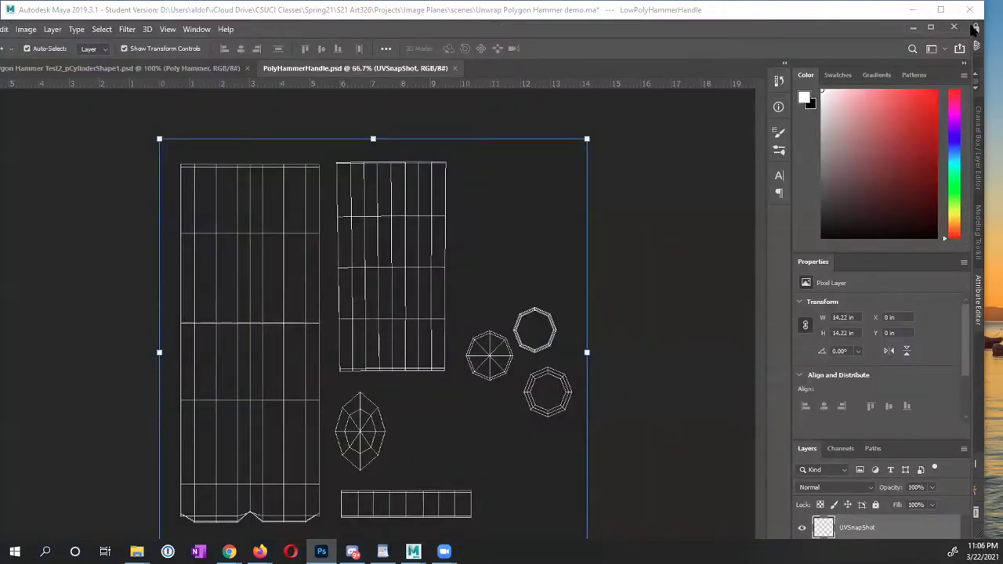
Fit the image editor's window on screen and enlarge the layer list to show every layer
drag(750, 49, 700, 55)
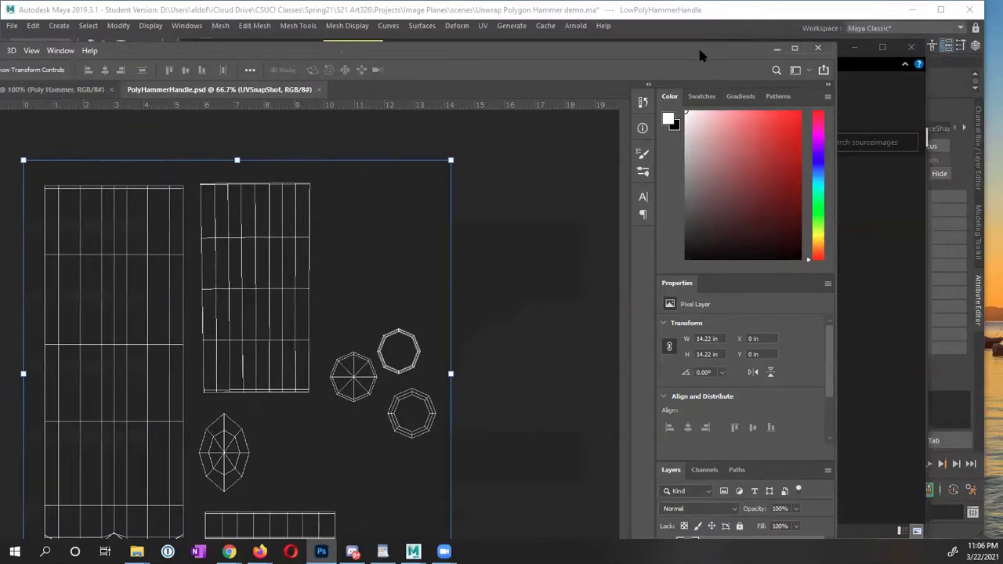
drag(836, 42, 860, 58)
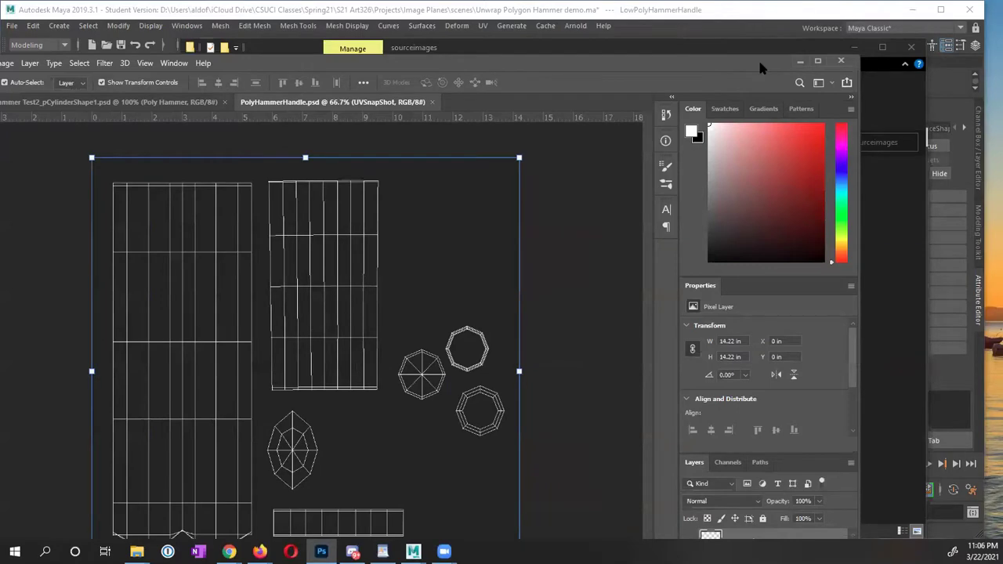
click(800, 61)
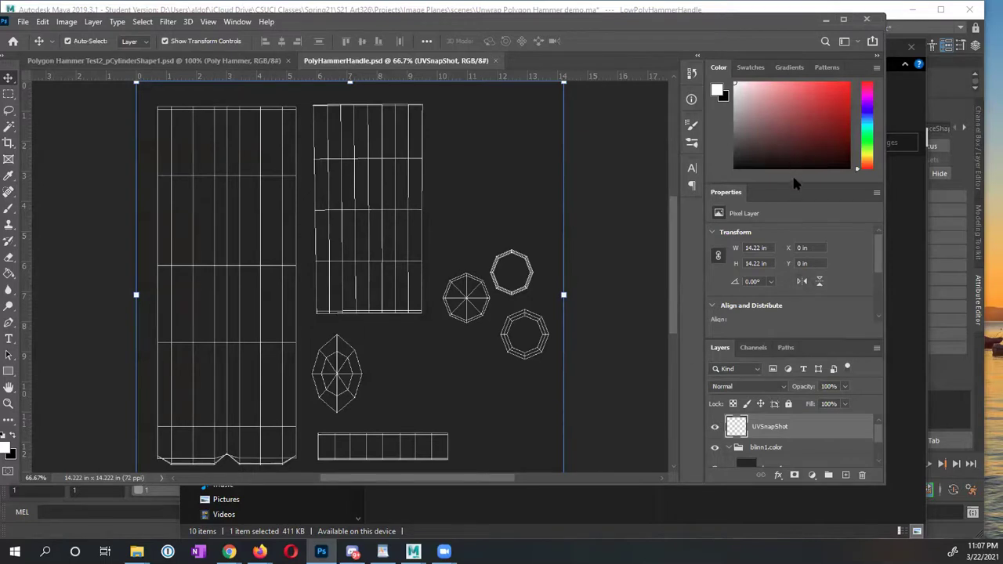
drag(792, 183, 792, 143)
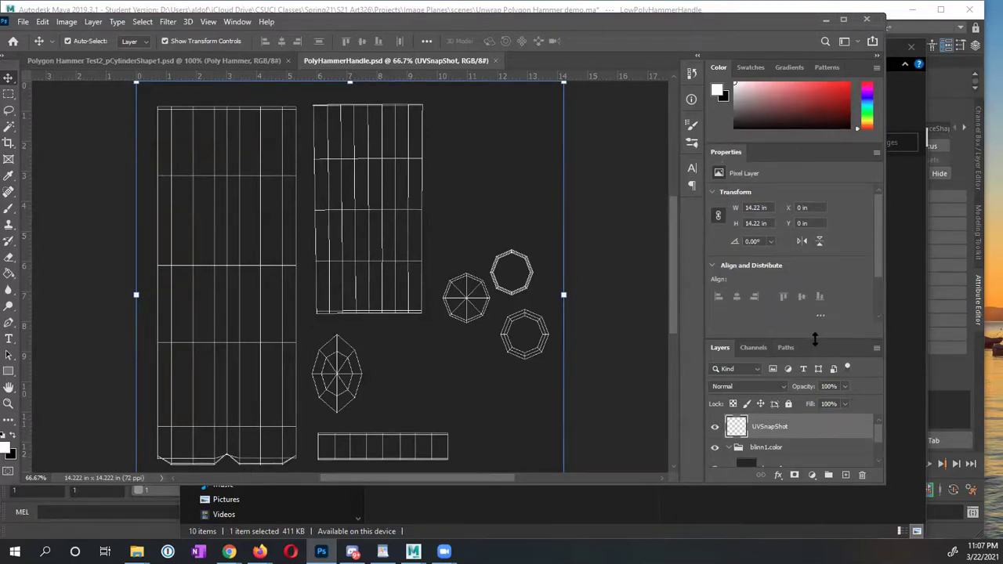
drag(813, 339, 822, 252)
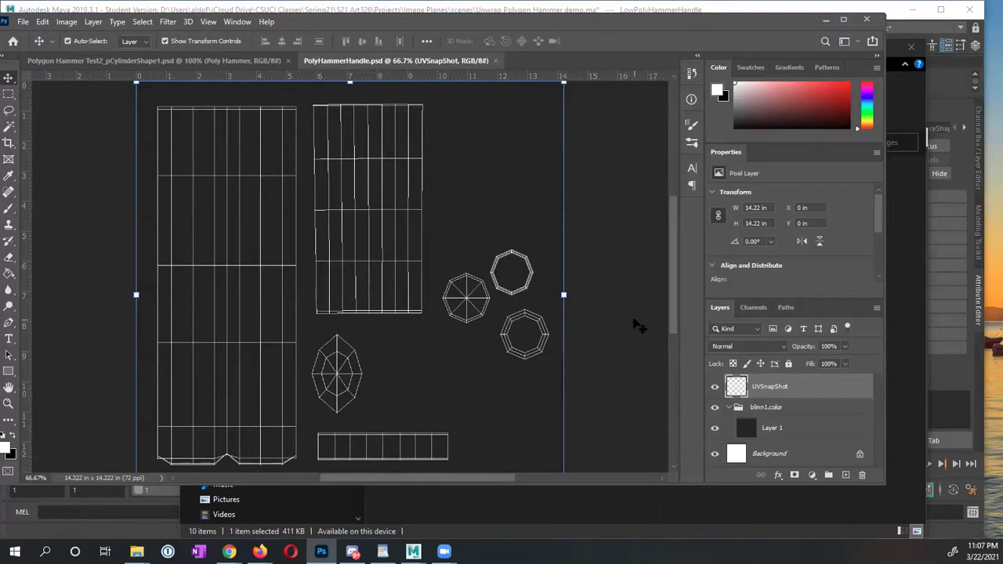
Hide and reshow the blinn1.color group, select Layer 1 inside it and save the PSD file
key(ctrl+minus)
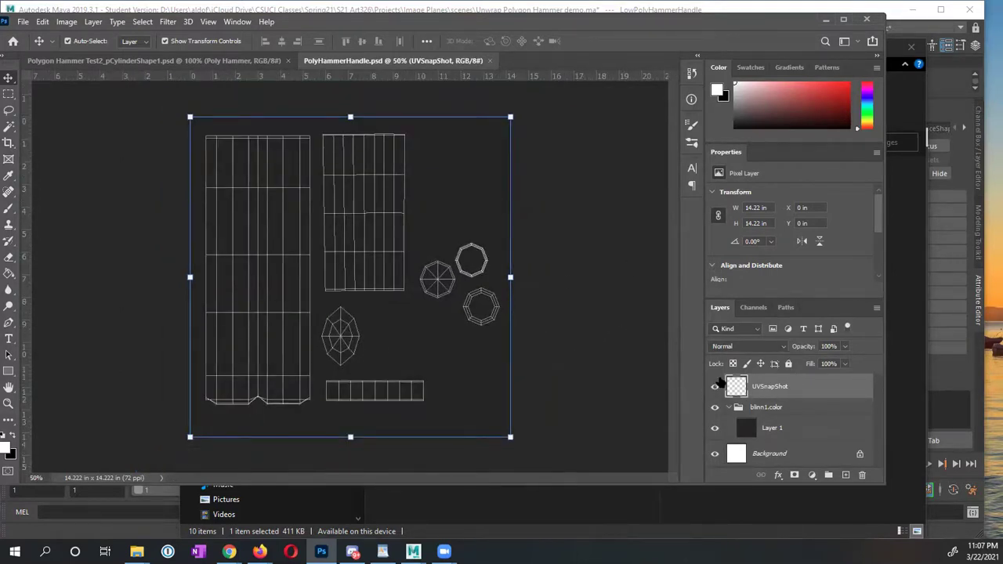
click(714, 407)
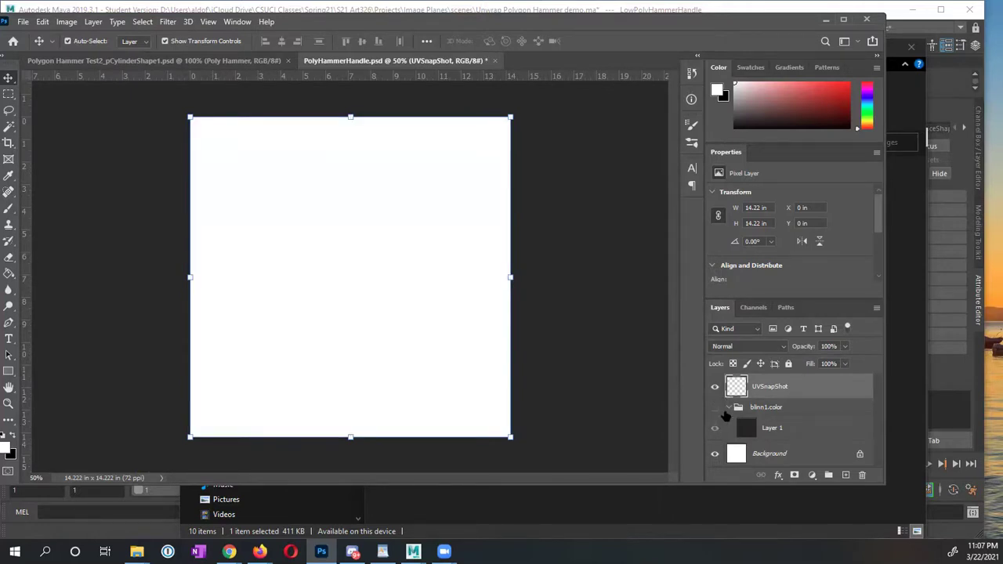
click(715, 408)
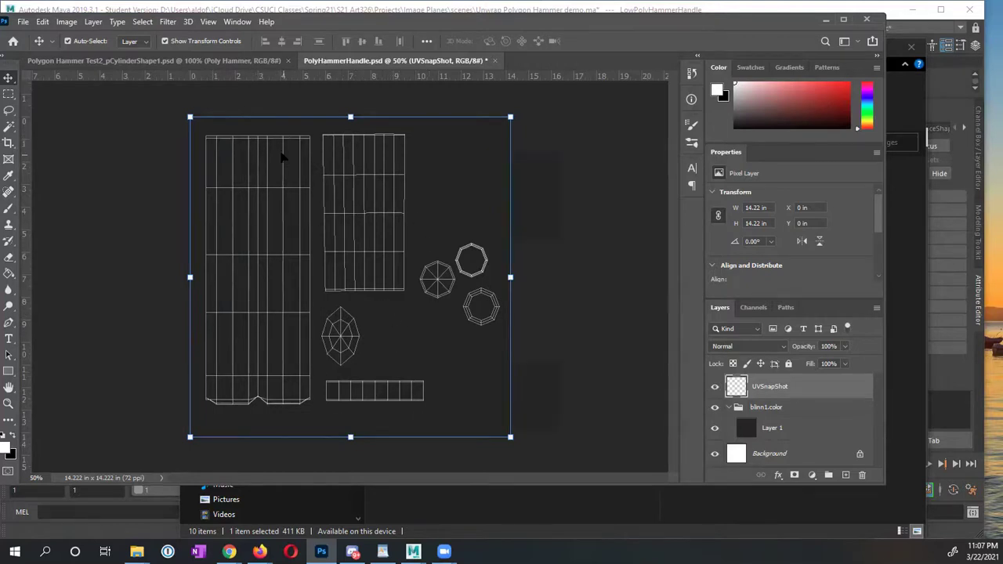
click(788, 430)
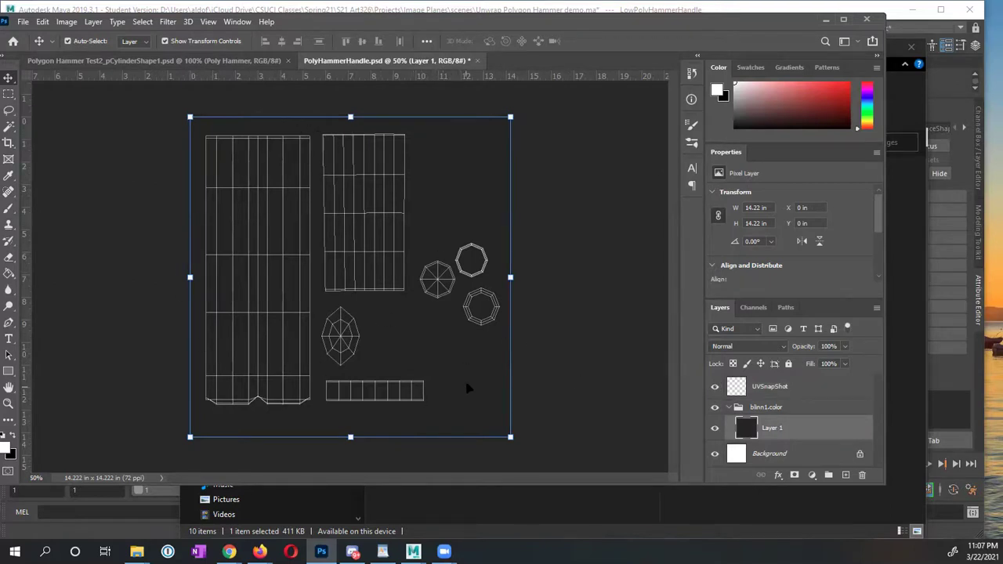
key(ctrl)
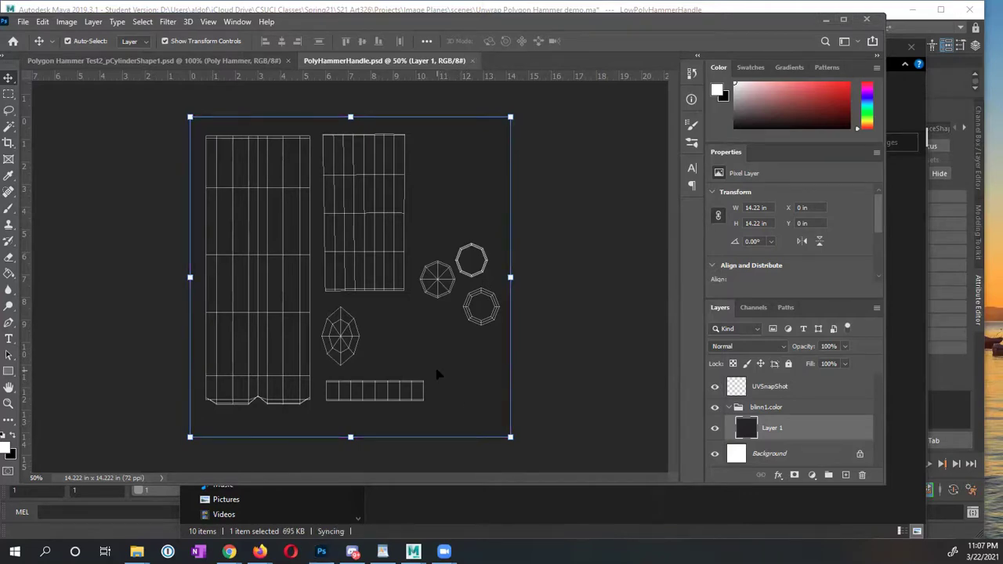
Switch back to Maya and turn on textured shading to show the hammer handle's texture
key(alt+Tab)
click(319, 250)
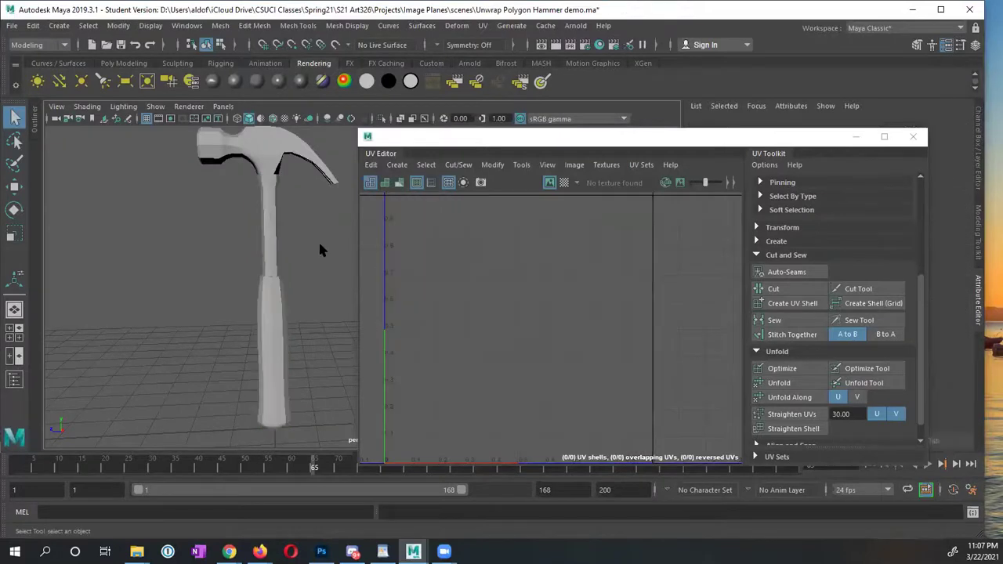
click(270, 311)
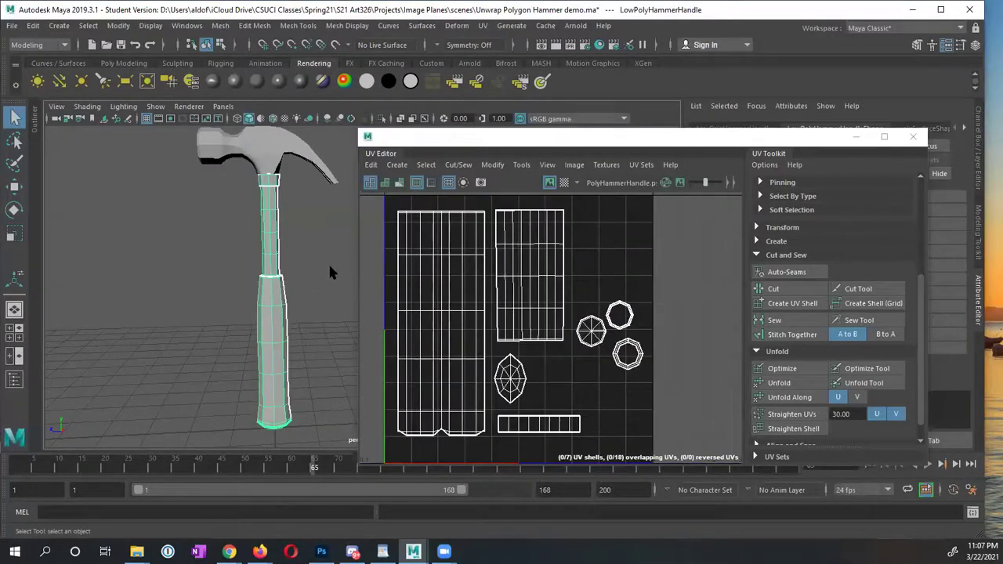
key(5)
key(6)
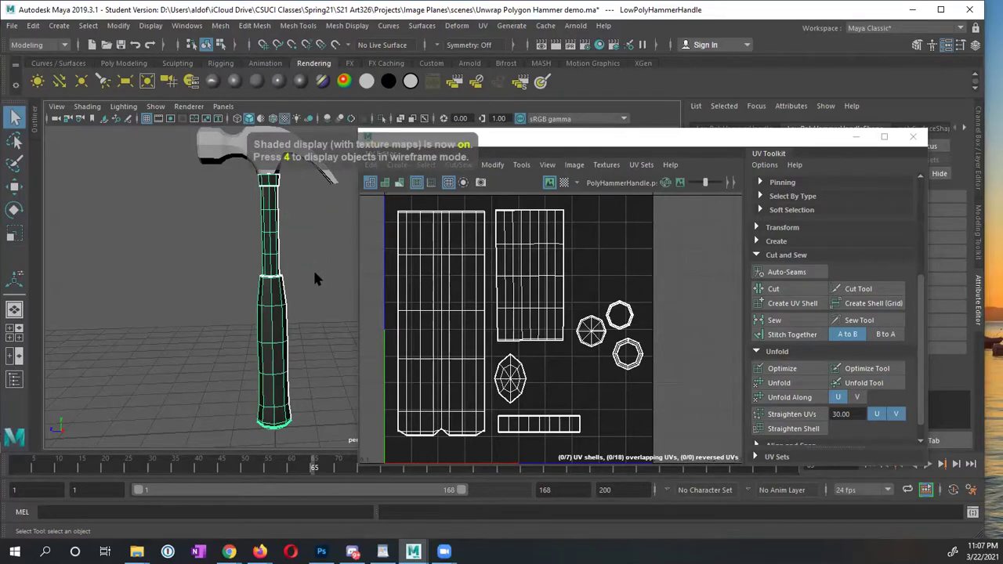
click(314, 272)
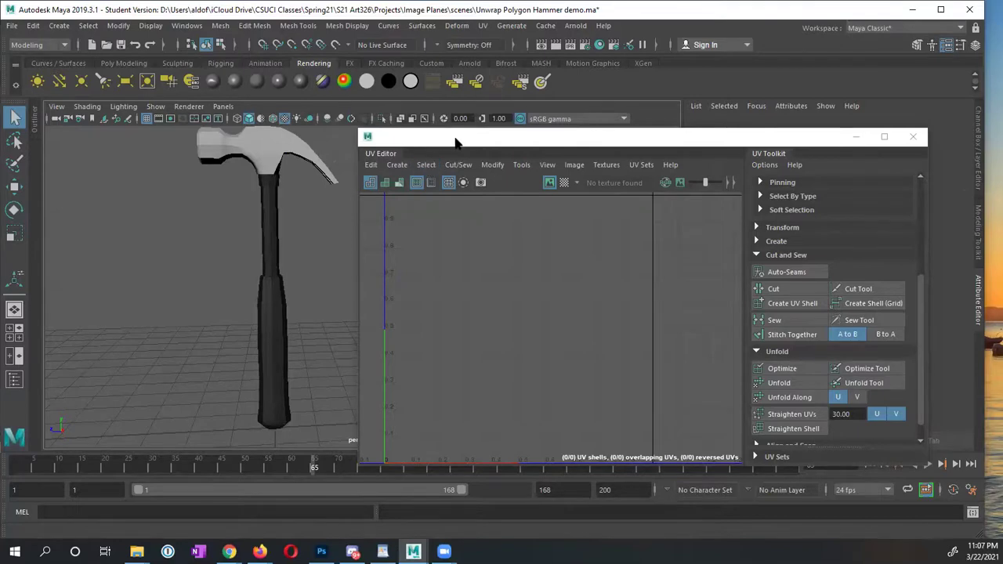
Shift the UV Editor window clear of the hammer and select the handle for a close view beside its UVs
alt+drag(297, 268, 224, 261)
alt+right_drag(224, 261, 354, 253)
alt+drag(353, 253, 295, 260)
alt+right_drag(296, 259, 263, 292)
click(262, 292)
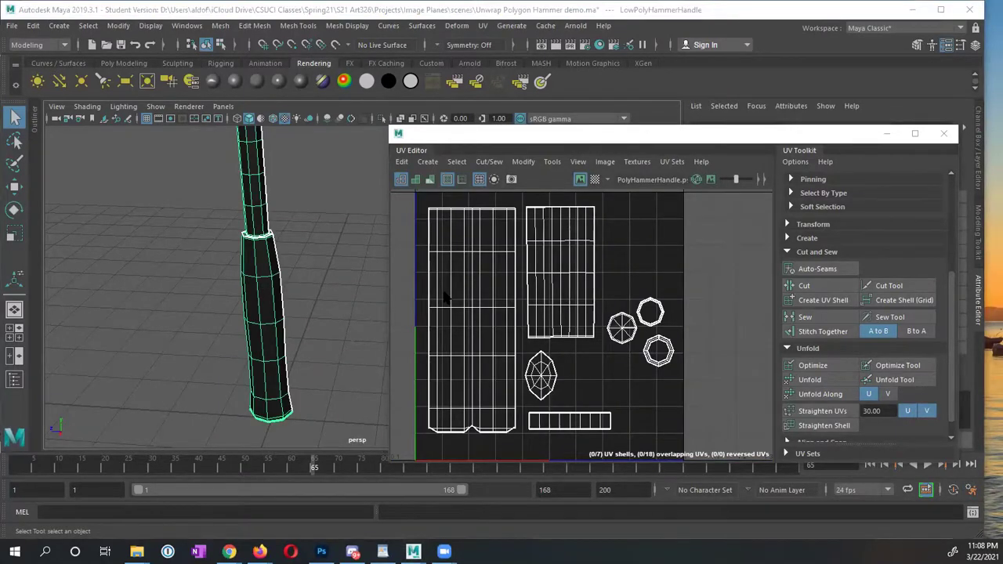
Switch to Photoshop, add a layer above Layer 1 and marquee-select the tall grip UV shell, about 5.11 by 12.72 in
key(alt+Tab)
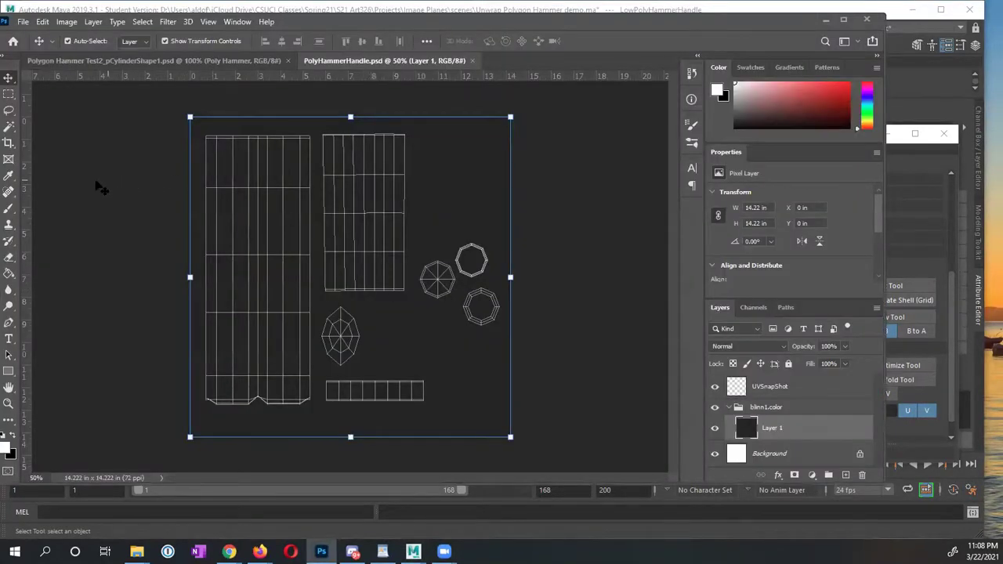
click(846, 475)
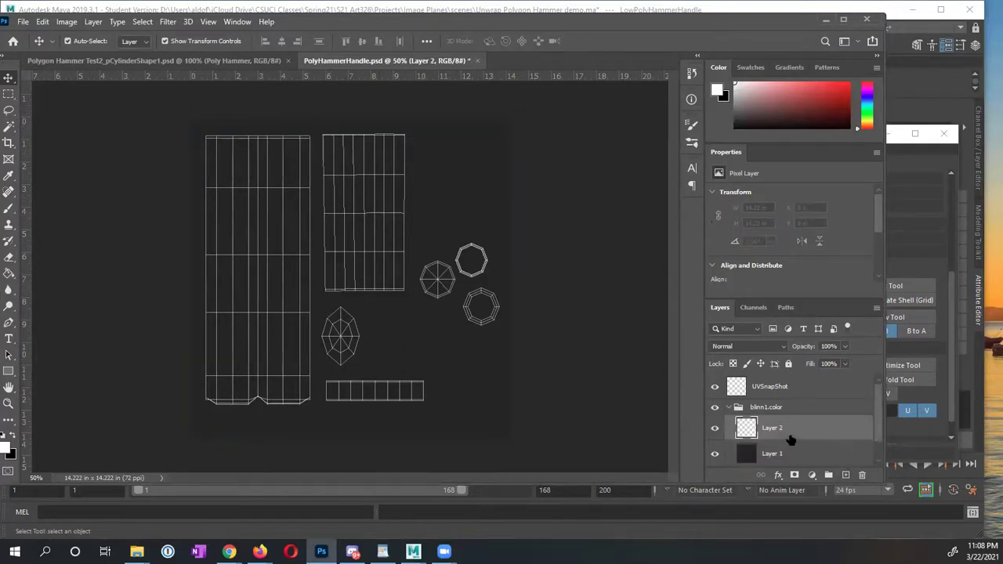
click(8, 94)
drag(200, 128, 315, 414)
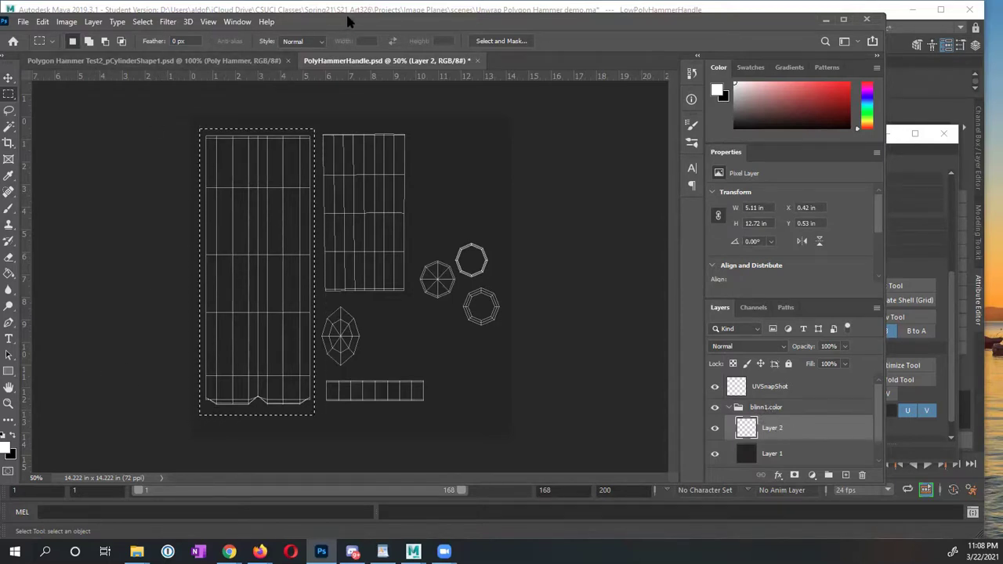
Set the foreground colour to a bright orange-red and fill the selection around the tall grip UV shell with it
drag(349, 22, 360, 22)
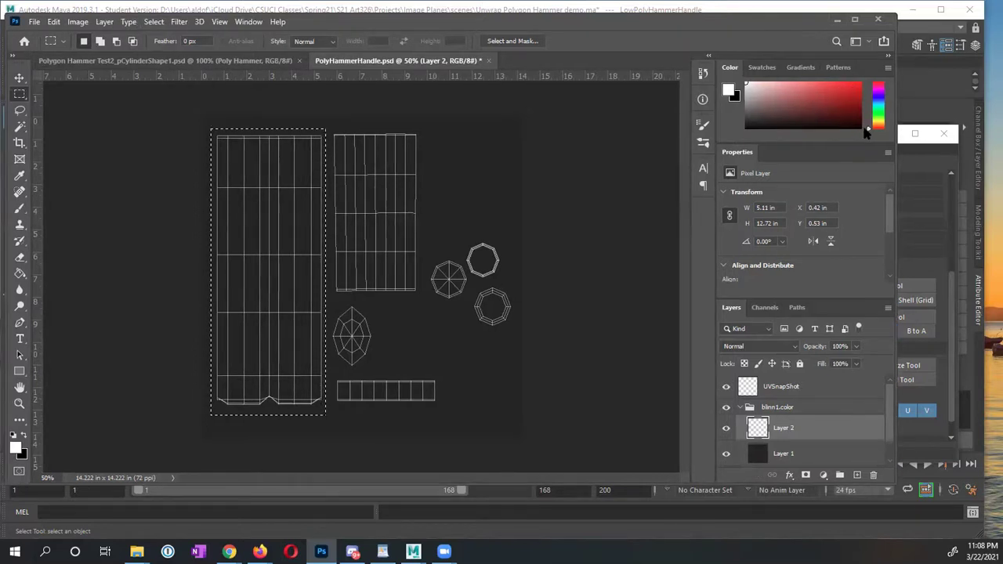
drag(867, 133, 873, 130)
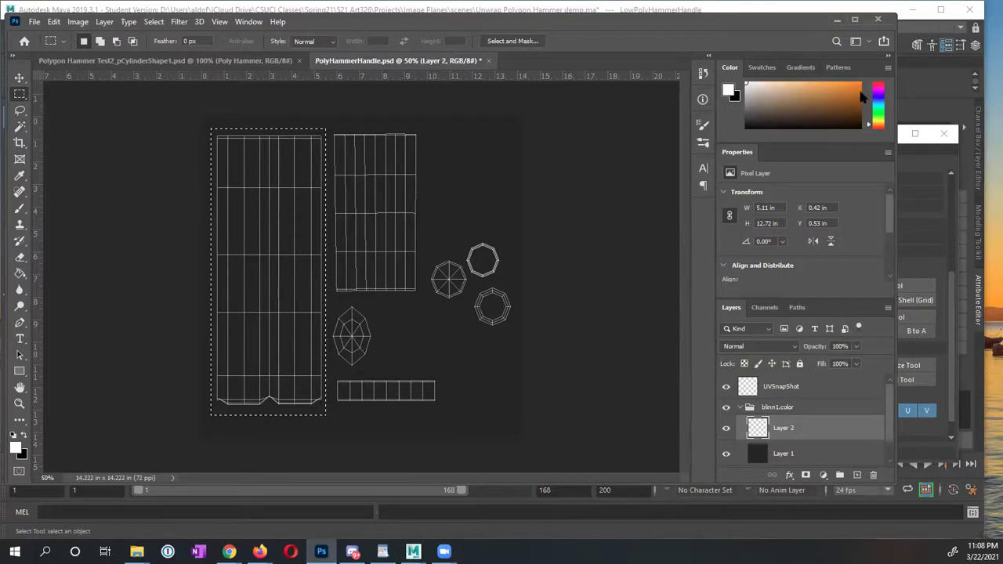
click(861, 89)
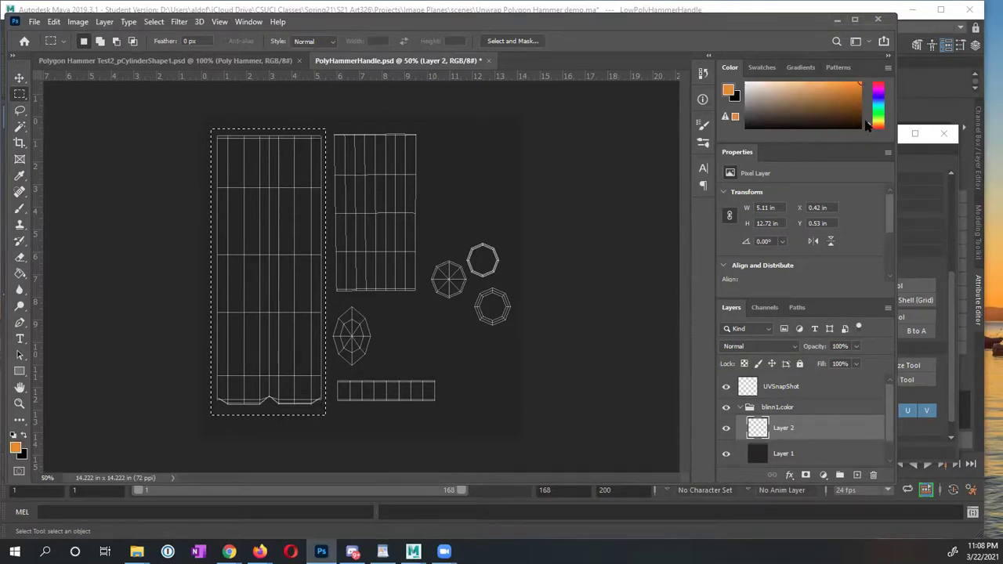
drag(868, 122, 873, 130)
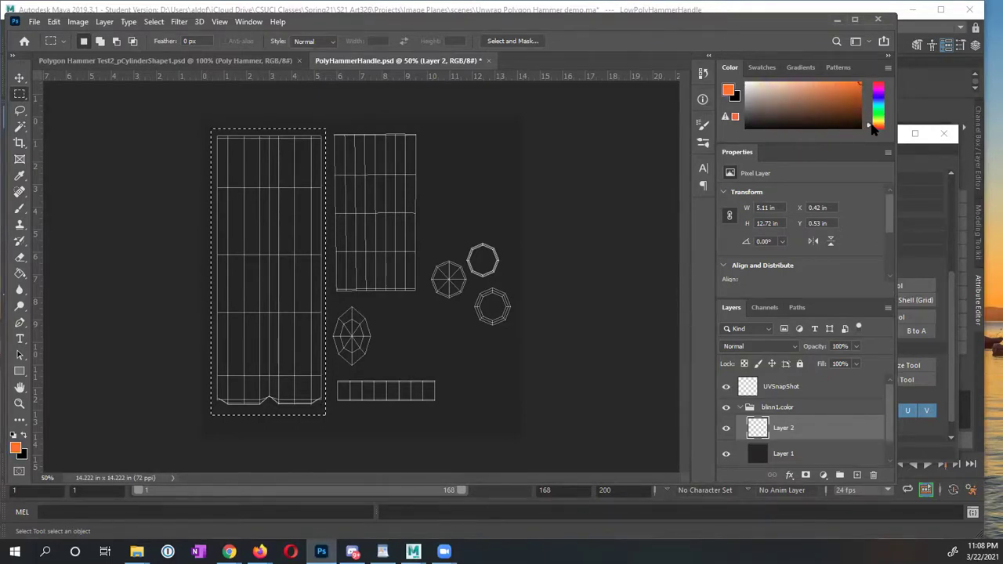
click(856, 92)
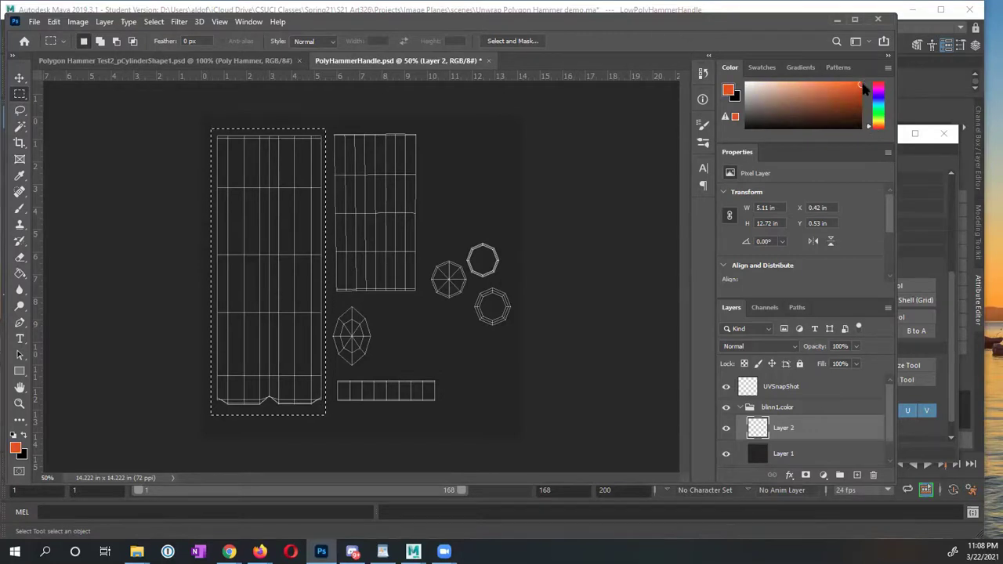
click(19, 274)
click(252, 294)
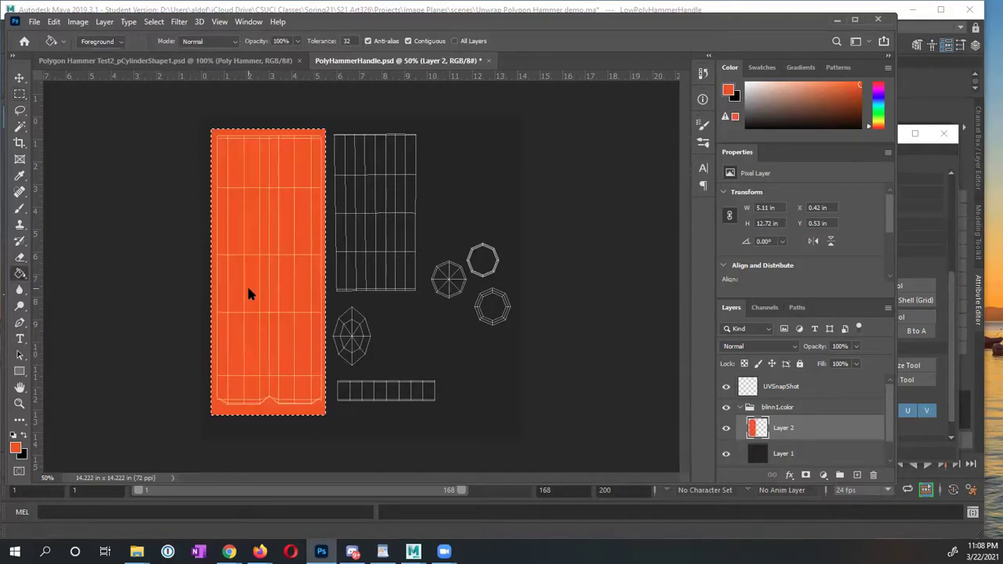
Lasso an area about 2.25 by 3.14 in around the oval UV shell and fill it with the orange-red
click(20, 109)
click(352, 305)
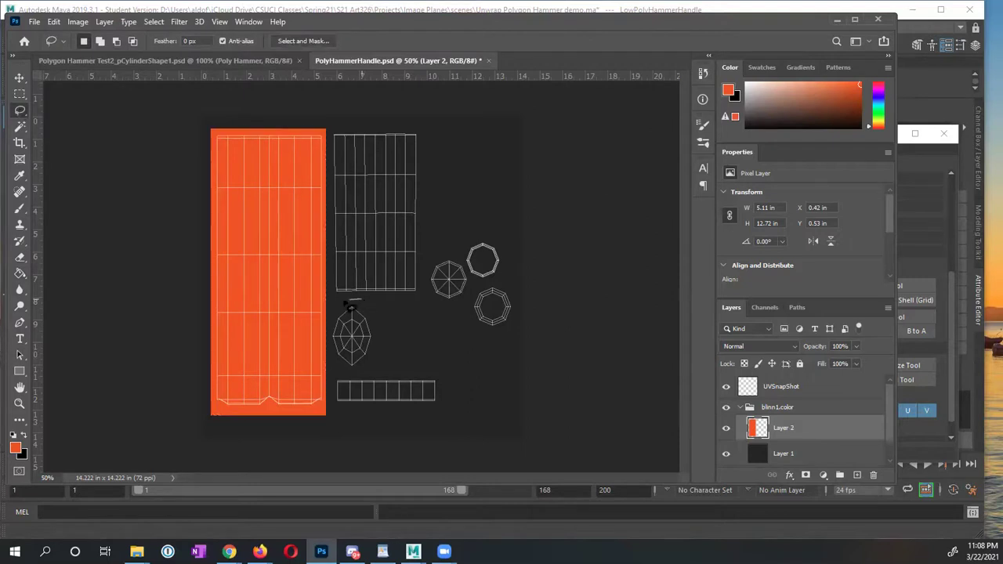
mouse_move(338, 323)
mouse_down()
mouse_move(334, 355)
mouse_move(376, 365)
mouse_move(376, 319)
mouse_move(355, 302)
mouse_up()
key(g)
click(355, 341)
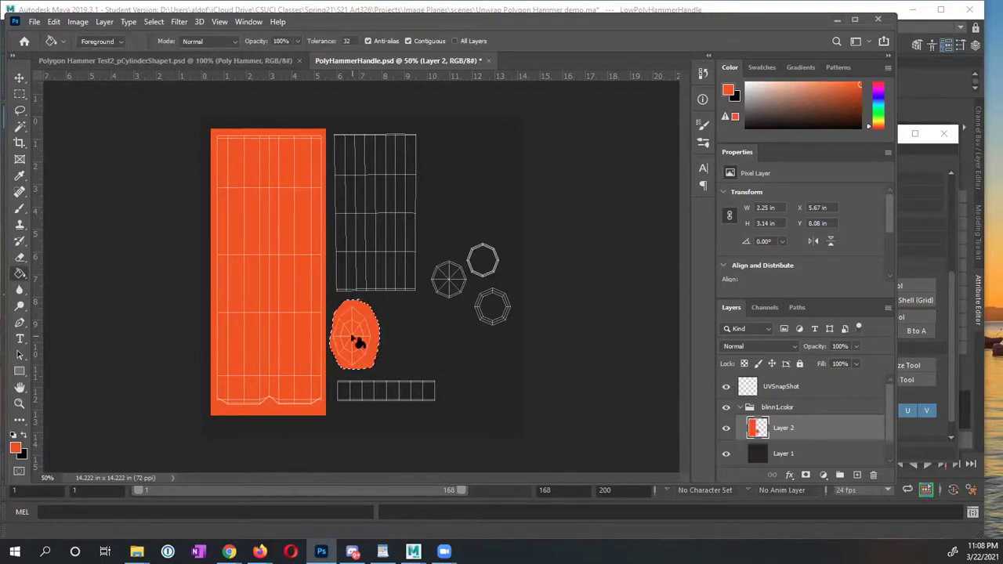
Marquee-select the narrow horizontal UV strip, about 4.92 by 1.42 in, and fill it with the orange-red
key(m)
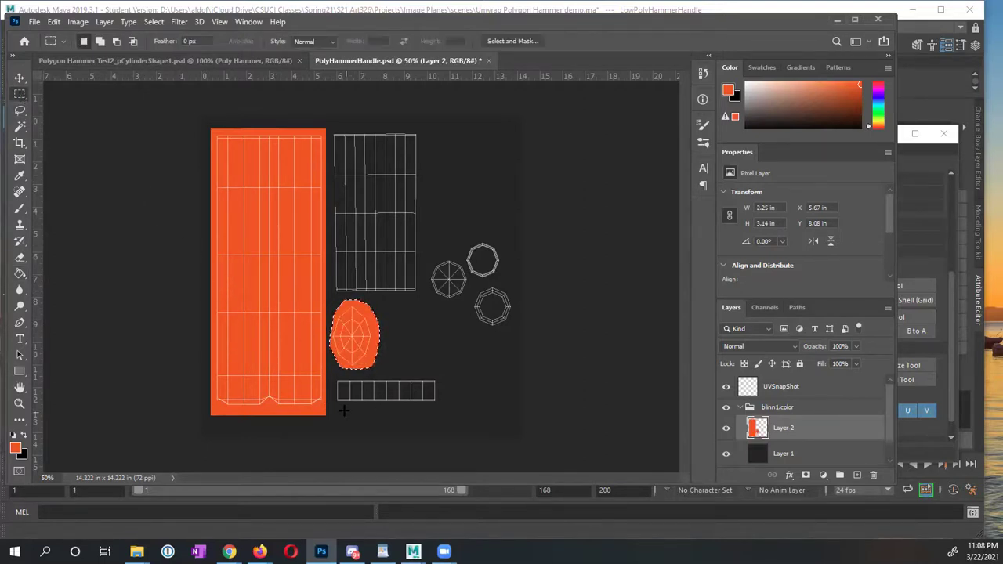
drag(333, 378, 443, 408)
key(g)
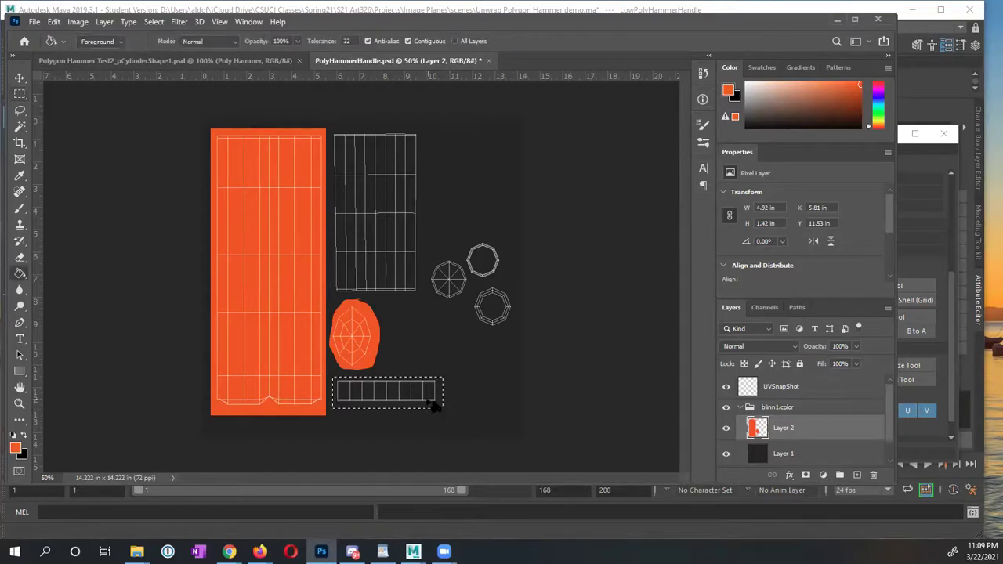
click(415, 398)
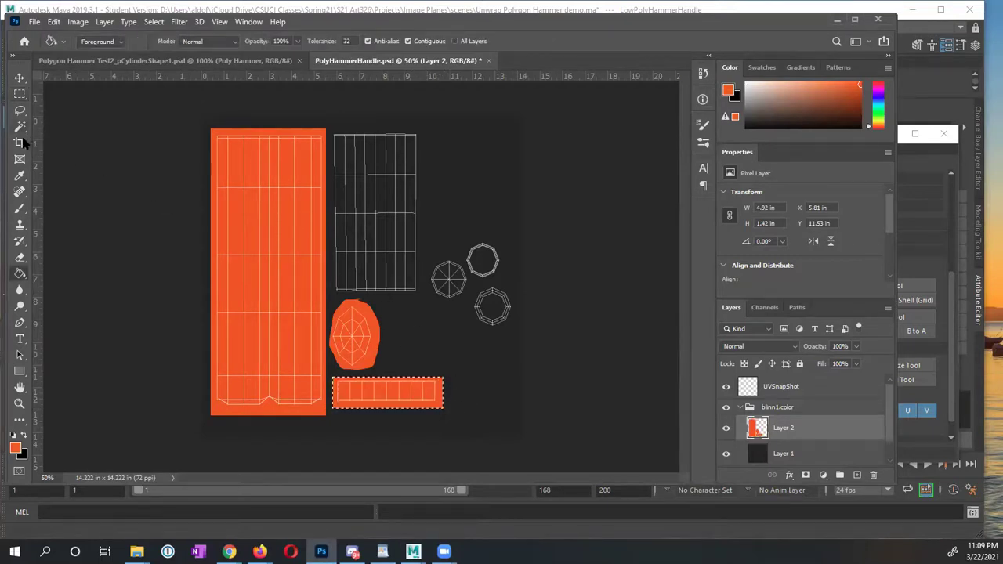
Fill a lassoed area of about 3.83 by 5.01 in around the three round UV shells with orange-red, deselect and save the PSD
click(21, 111)
mouse_move(481, 233)
mouse_down()
mouse_move(432, 267)
mouse_move(433, 301)
mouse_move(486, 343)
mouse_move(517, 327)
mouse_move(514, 282)
mouse_move(482, 233)
mouse_up()
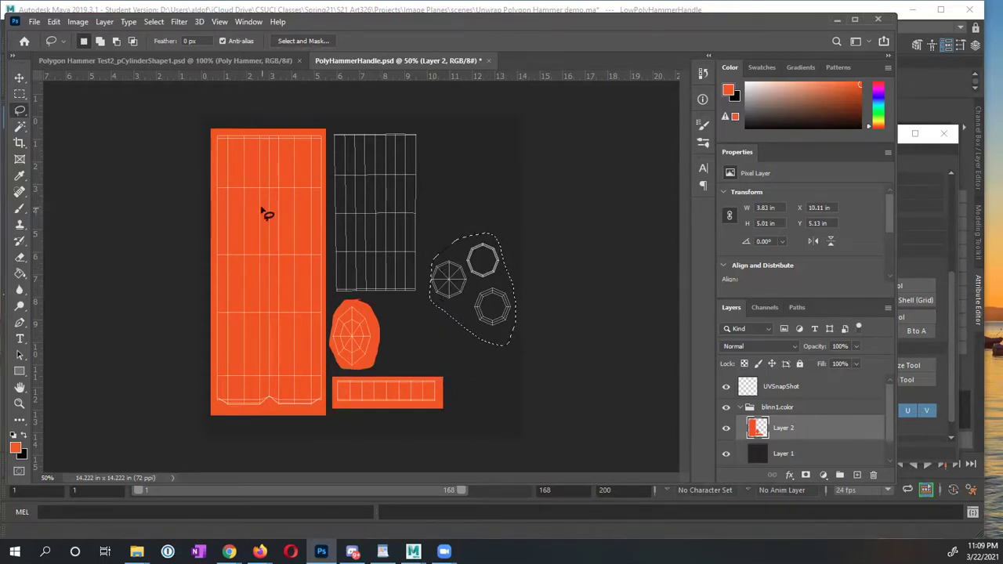
key(g)
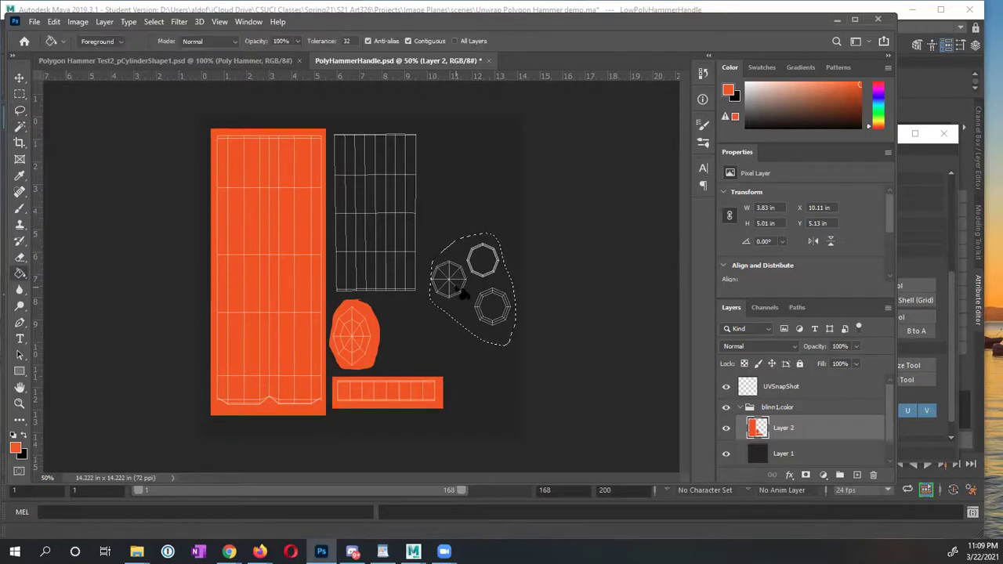
click(460, 293)
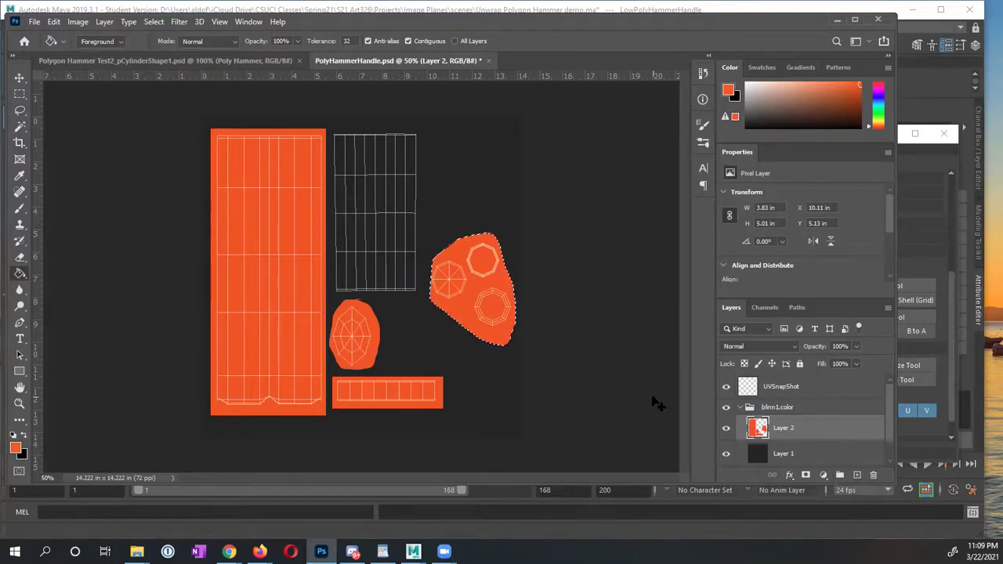
key(ctrl+d)
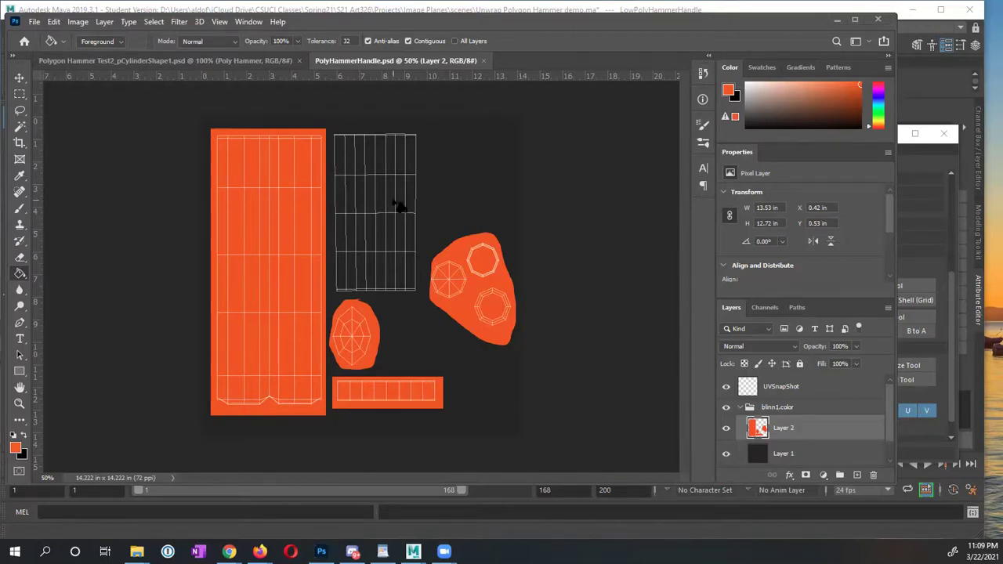
Switch to Maya, update the PSD networks and view the deselected hammer with its orange-red grip
key(alt+Tab)
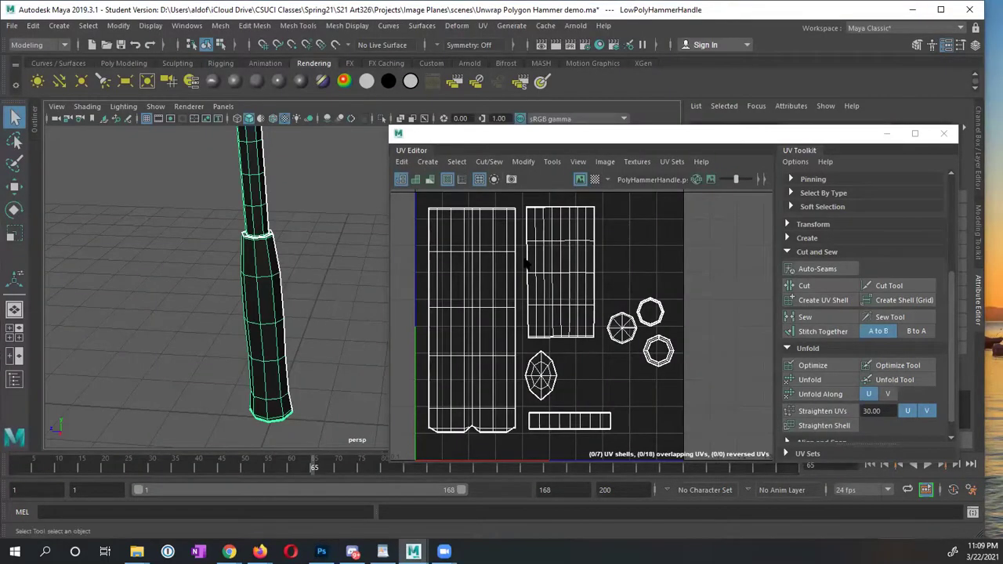
click(604, 163)
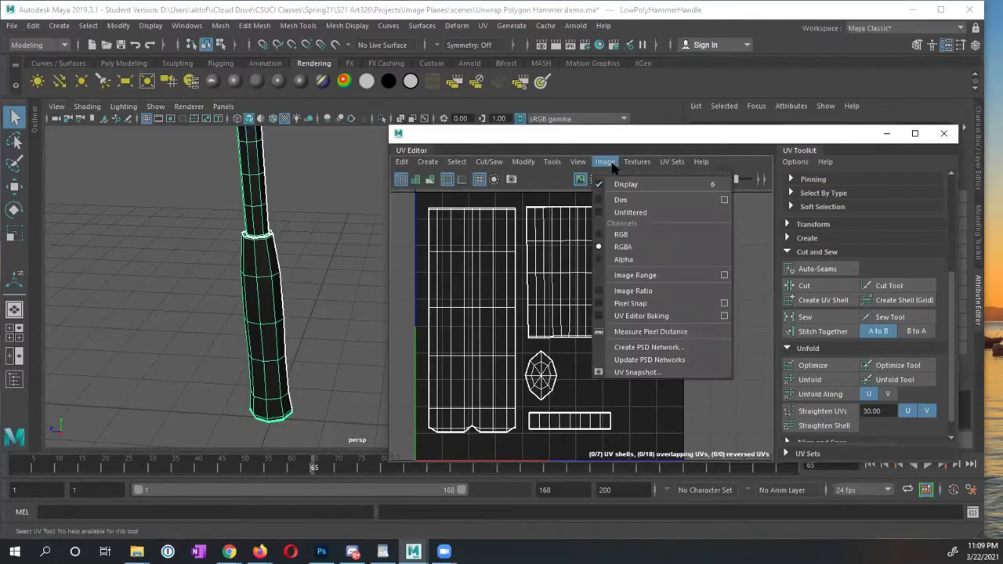
click(644, 360)
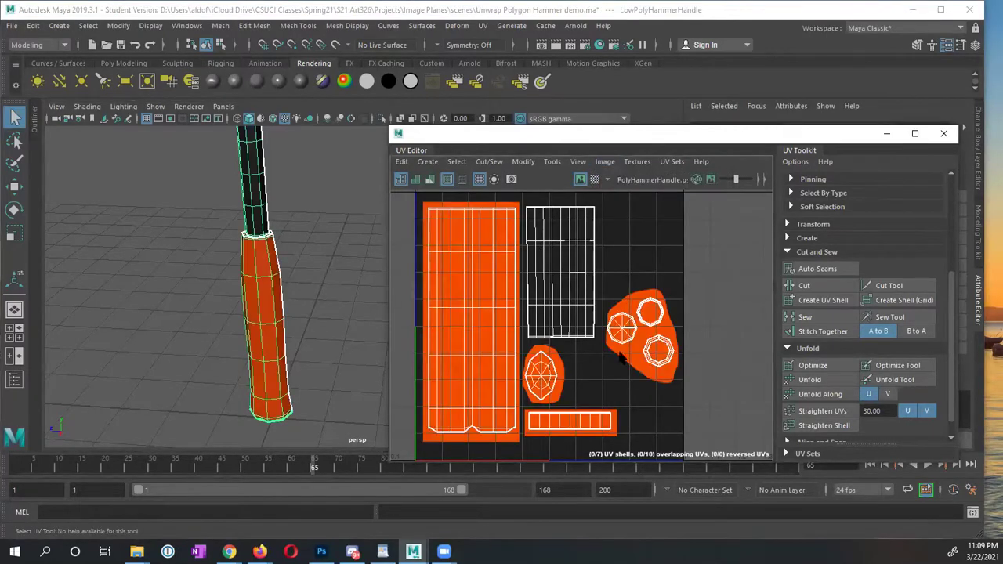
click(339, 293)
alt+drag(338, 293, 323, 268)
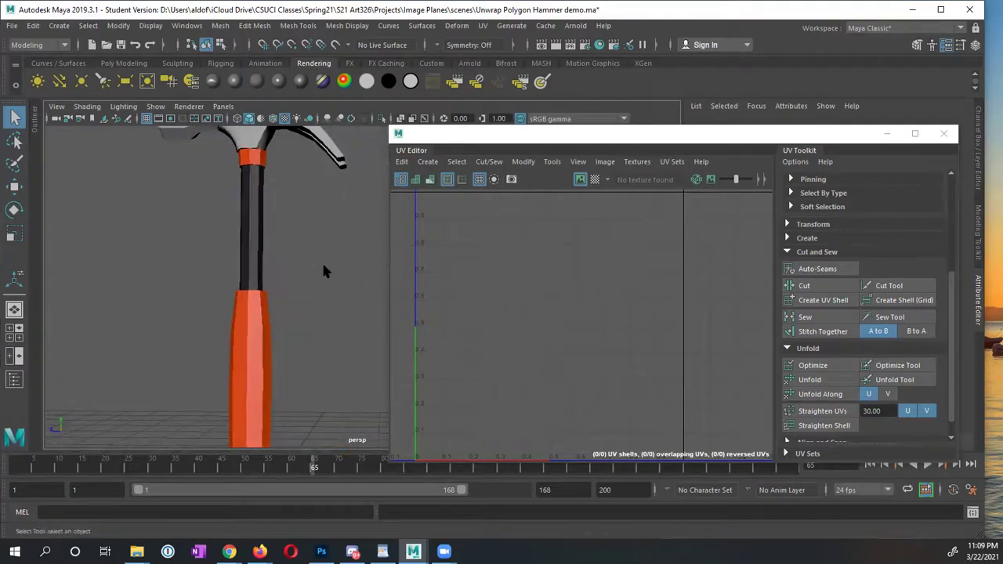
Switch to Photoshop and set the Type tool's text colour to white (ffffff)
key(alt+Tab)
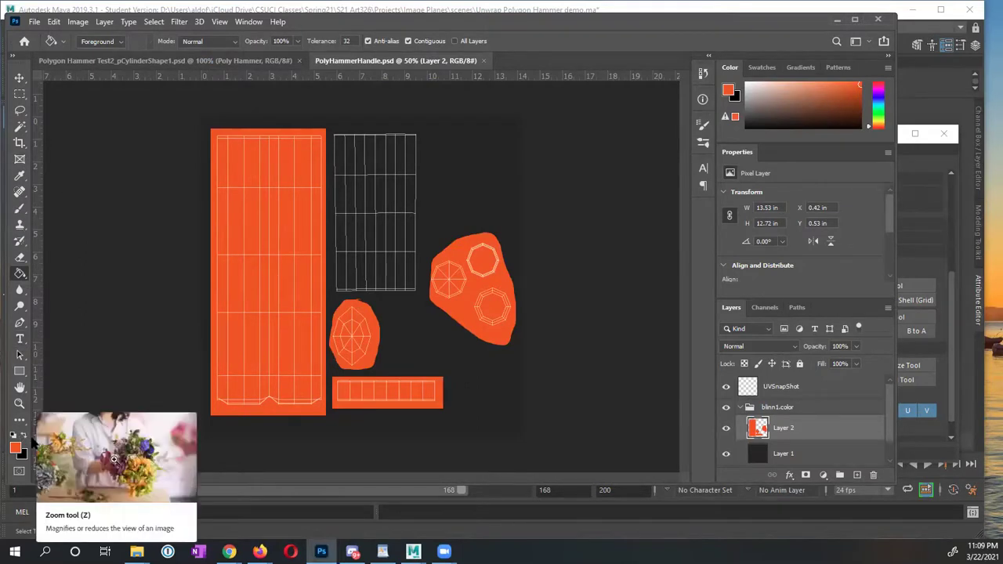
key(x)
click(21, 341)
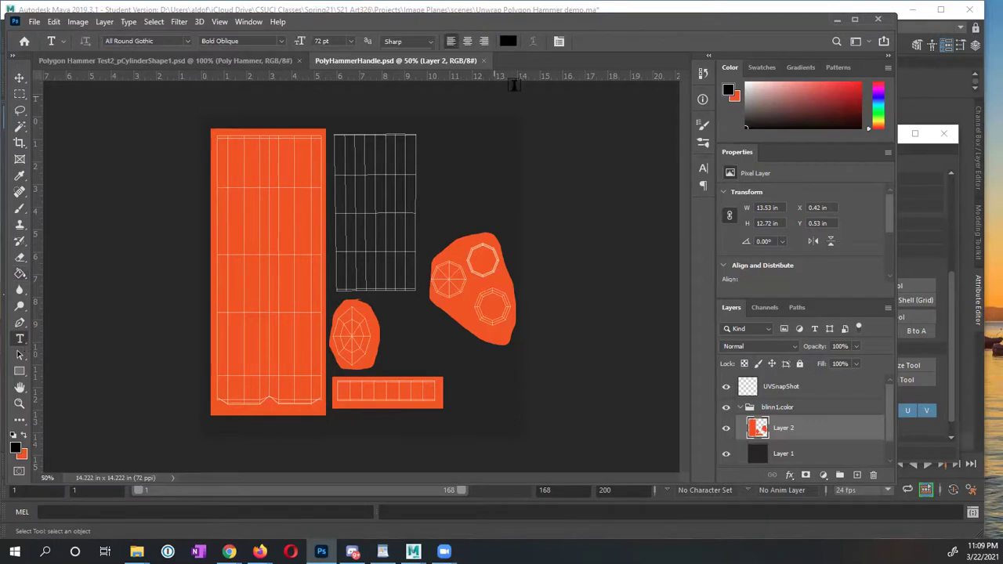
click(507, 41)
text(ffffff)
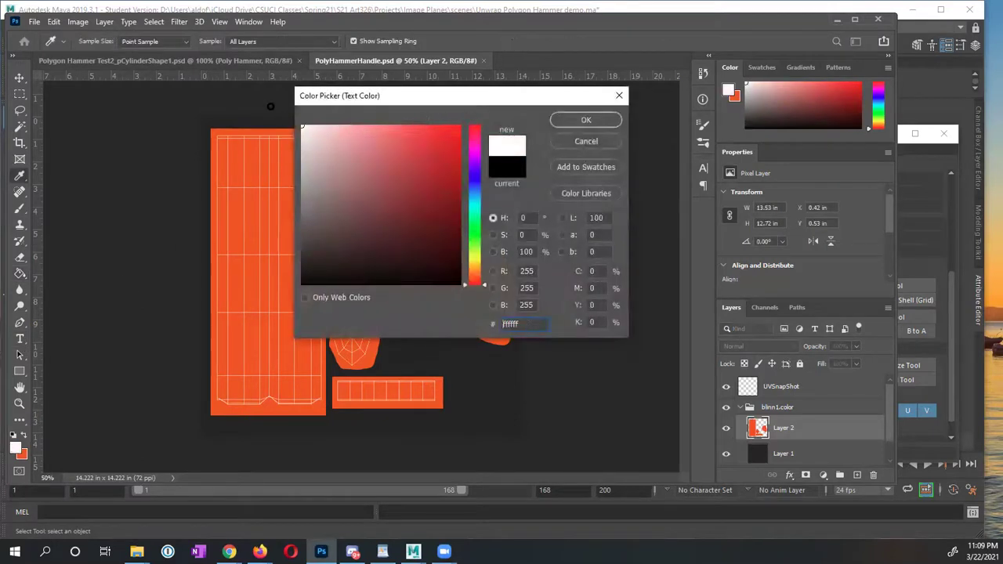
click(579, 120)
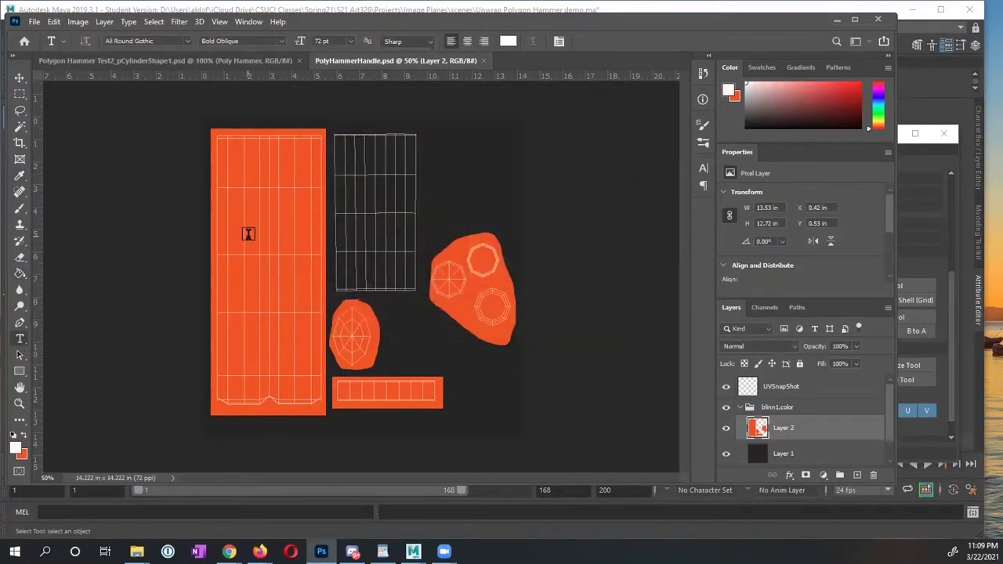
Add the text "Poly Hammer" in 72 pt All Round Gothic Bold Oblique over the tall grip UV shell
click(248, 235)
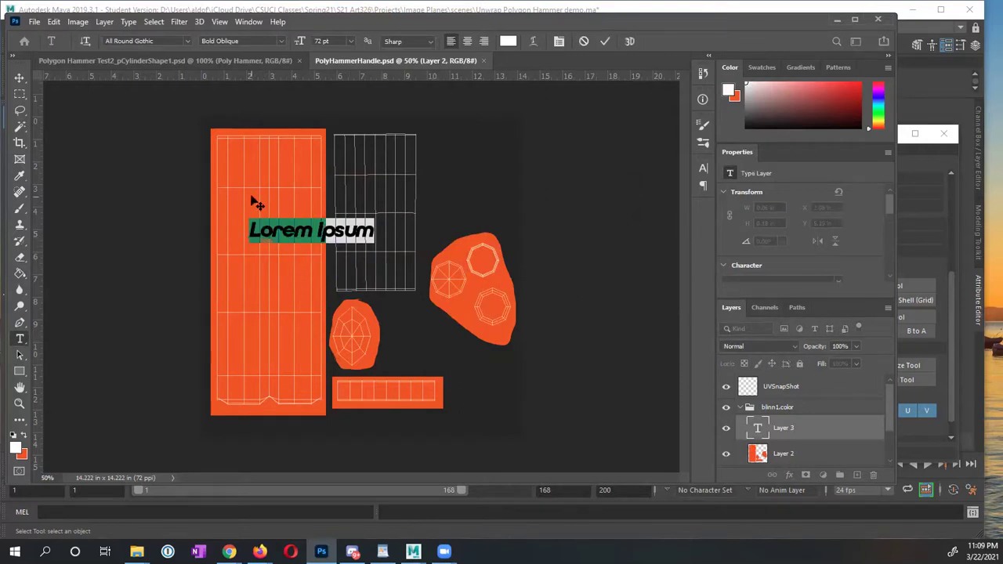
text(Poly)
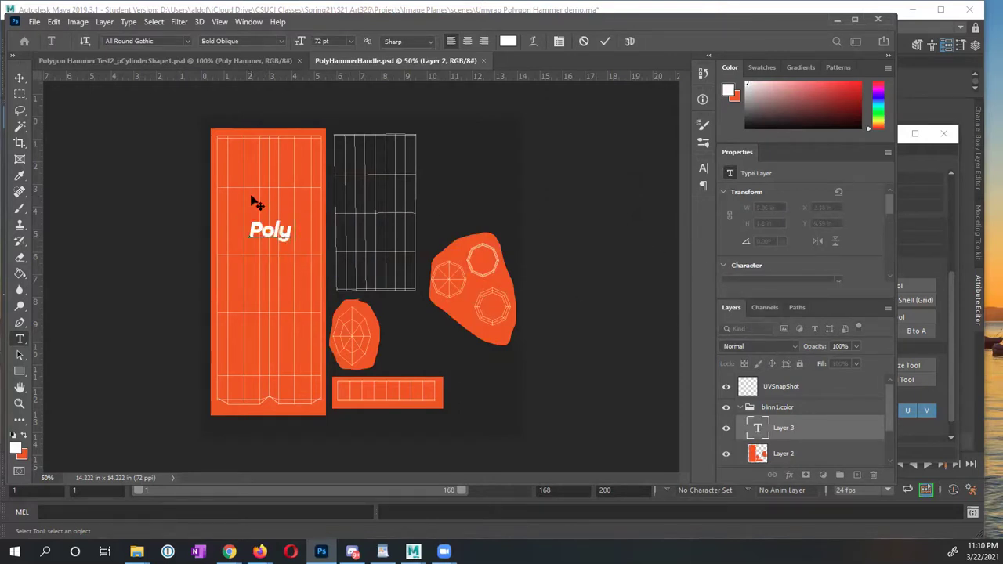
text( Hanmm)
key(BackSpace)
key(BackSpace)
key(BackSpace)
text(mmer)
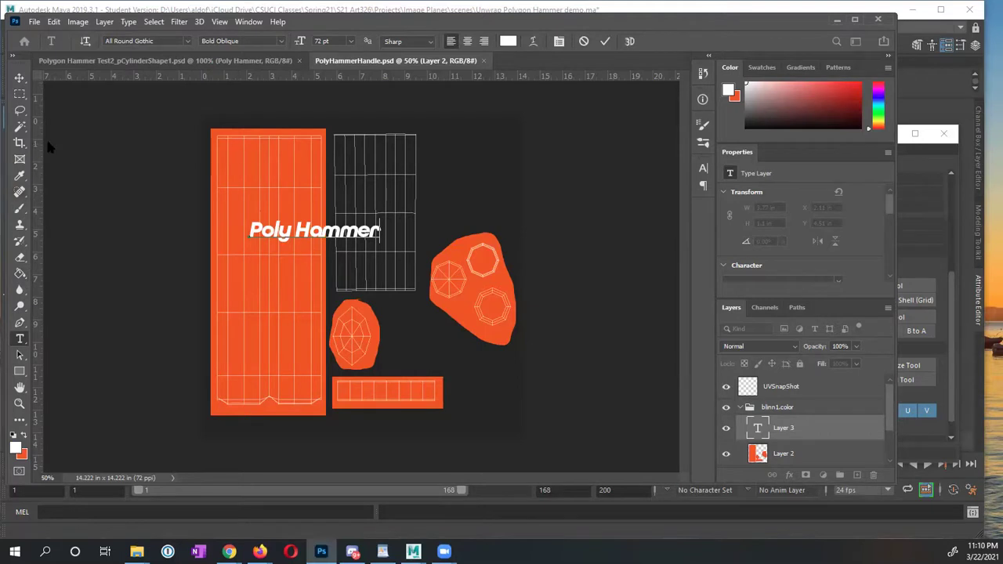
Rotate the "Poly Hammer" text -90°, place it lengthwise on the lower part of the tall grip shell and save the PSD
click(19, 78)
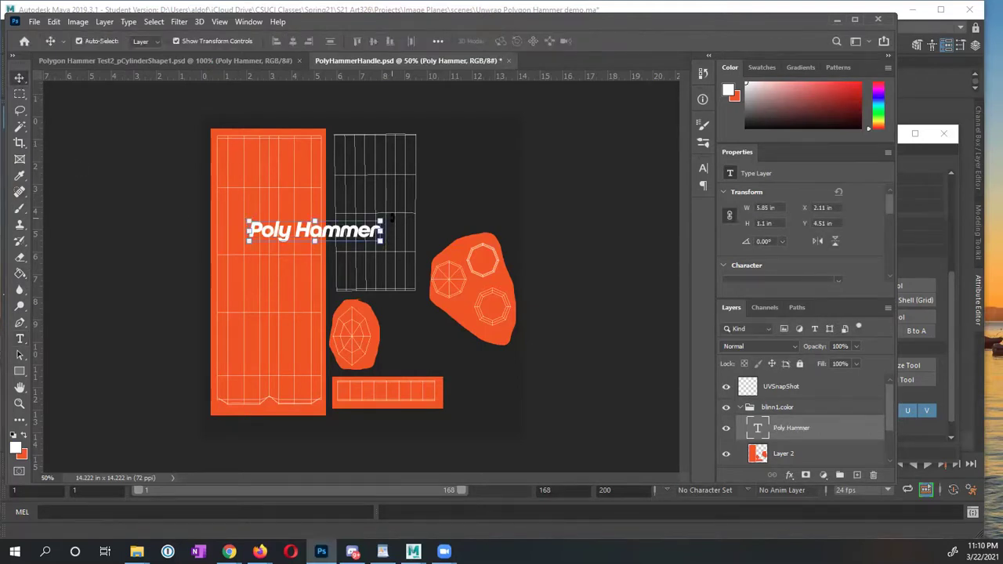
drag(390, 219, 306, 166)
drag(310, 245, 243, 321)
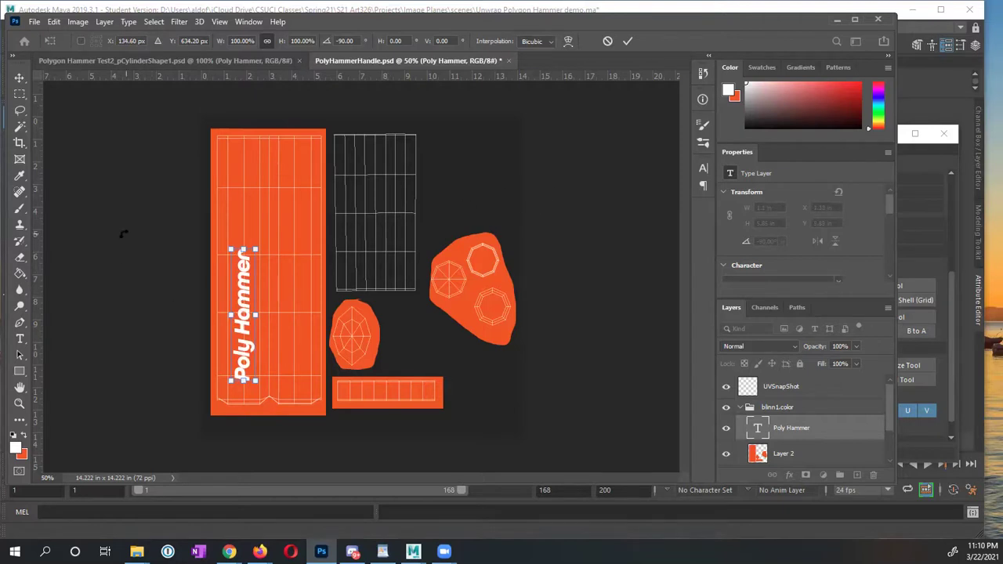
click(627, 42)
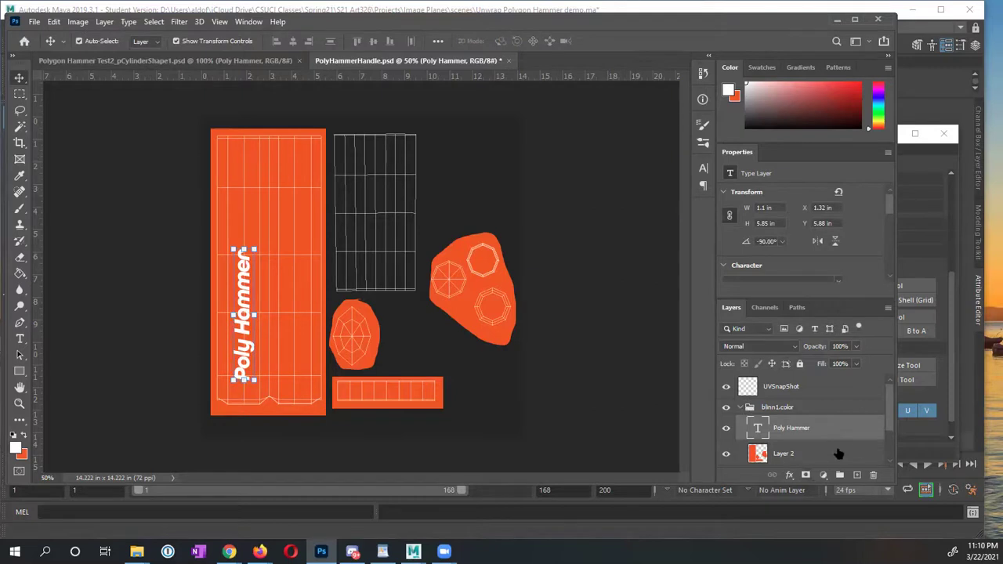
scroll(887, 427, down, 2)
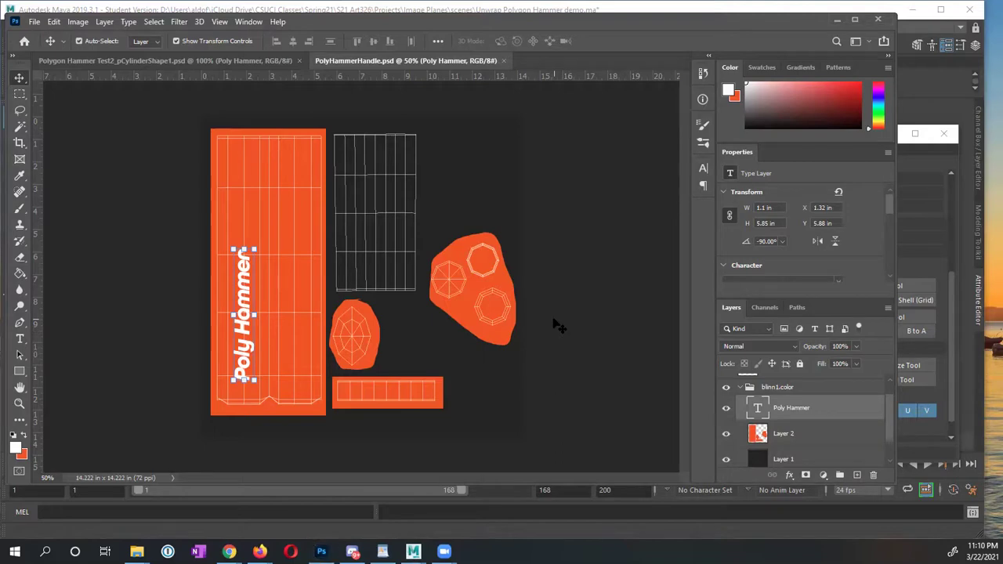
Switch to Maya, select the hammer handle, update the PSD networks and refresh the viewport's textured display
key(alt+Tab)
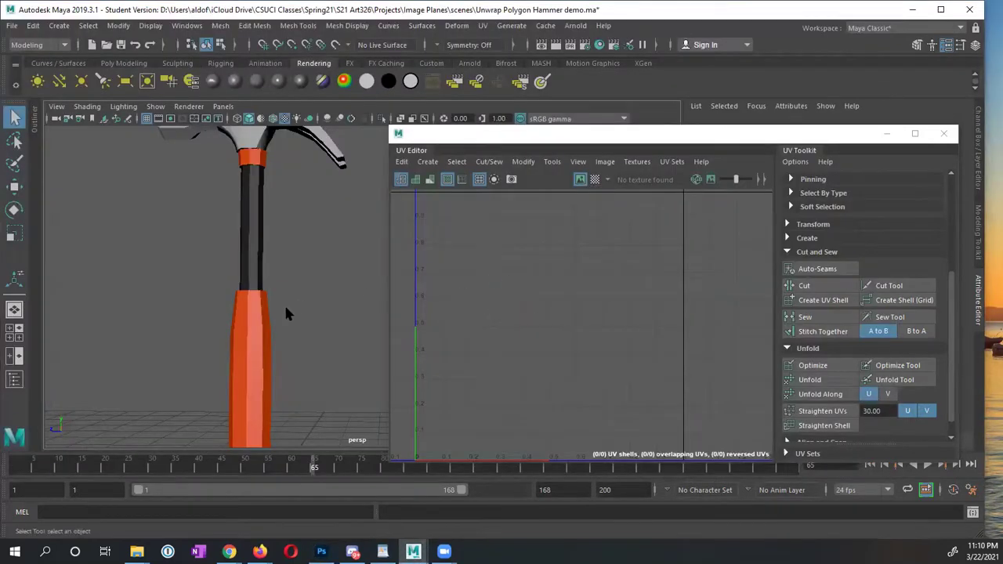
click(247, 333)
alt+drag(314, 337, 258, 282)
click(605, 161)
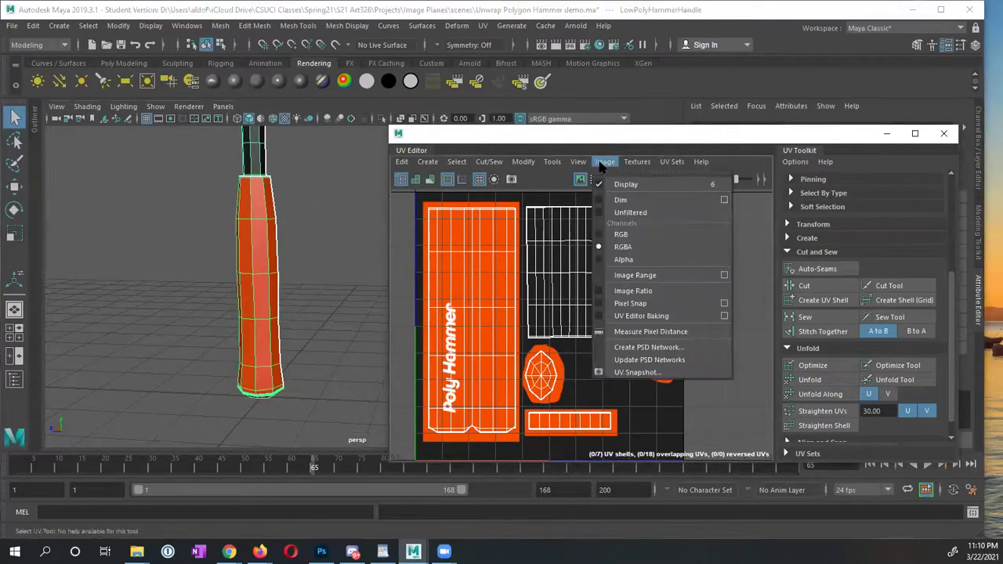
click(633, 360)
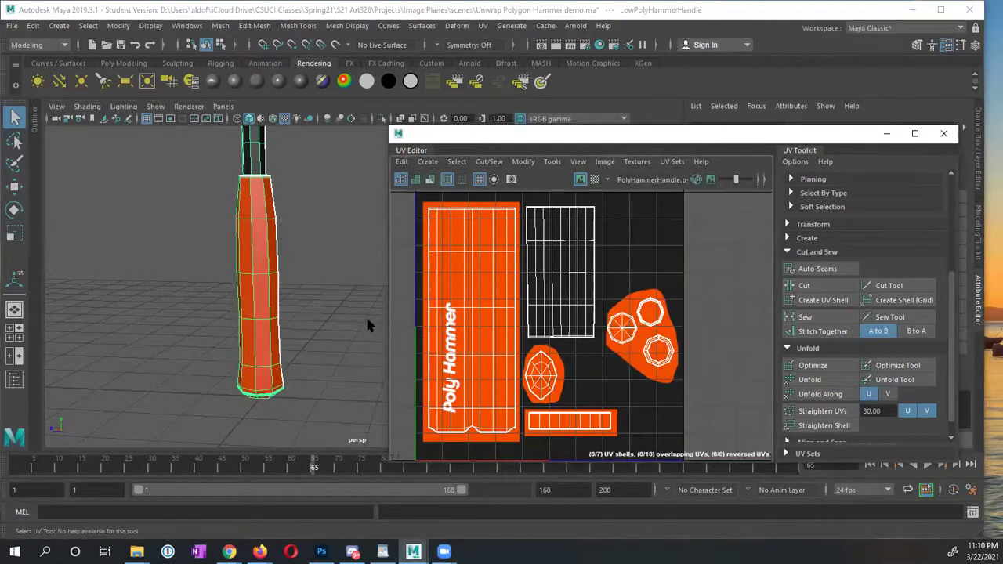
click(317, 298)
click(259, 311)
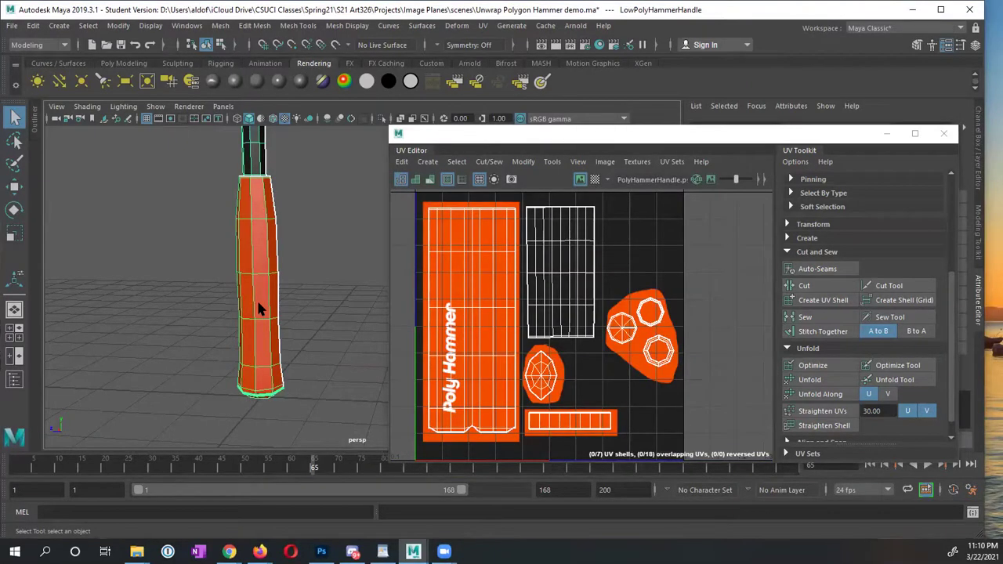
key(5)
key(6)
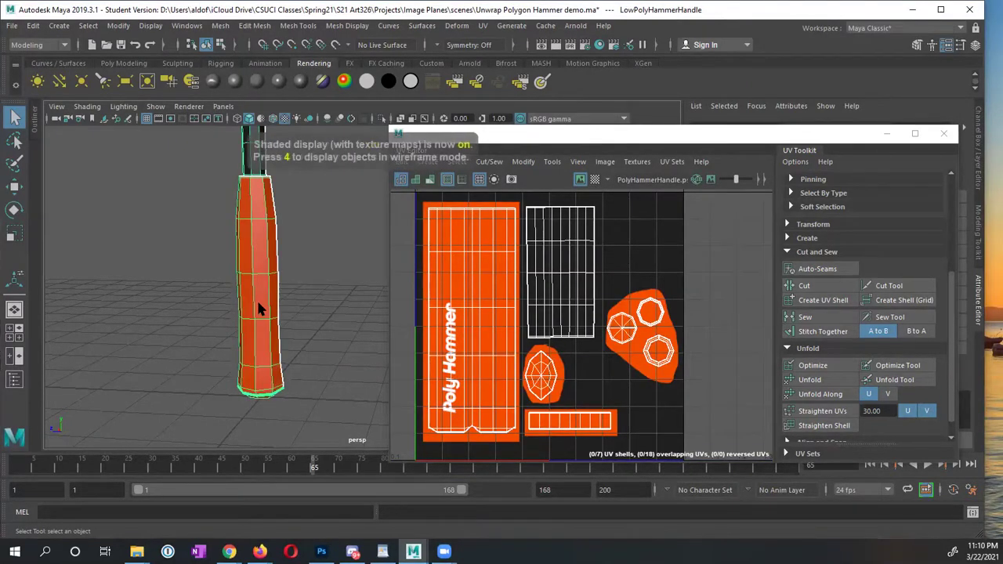
Examine the "Poly Hammer" label on the grip of the deselected handle in the viewport
alt+drag(268, 307, 293, 331)
alt+middle_drag(293, 331, 126, 277)
alt+right_drag(313, 285, 141, 274)
alt+drag(149, 283, 199, 293)
alt+drag(269, 291, 264, 286)
click(261, 275)
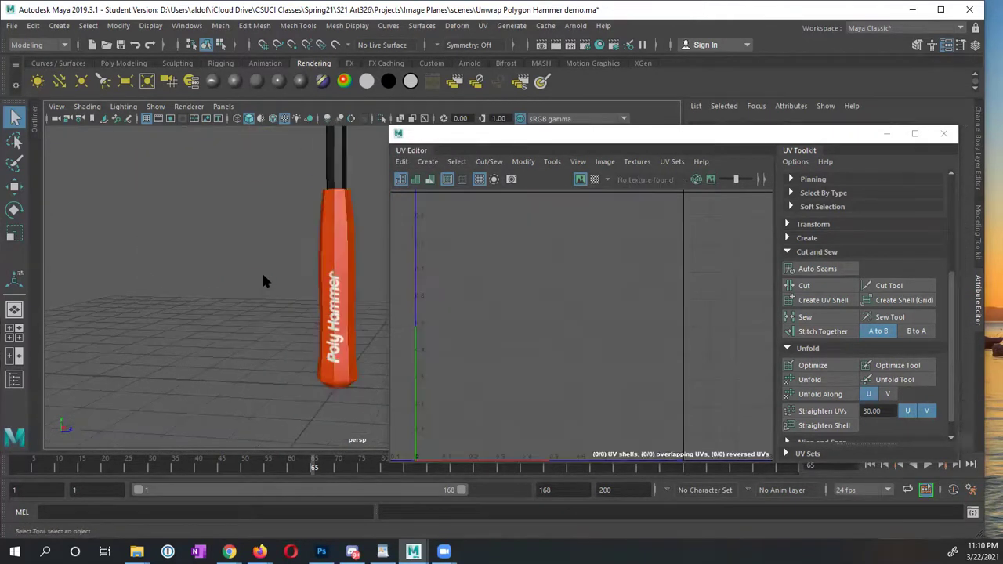
alt+middle_drag(262, 275, 252, 298)
alt+drag(252, 298, 262, 260)
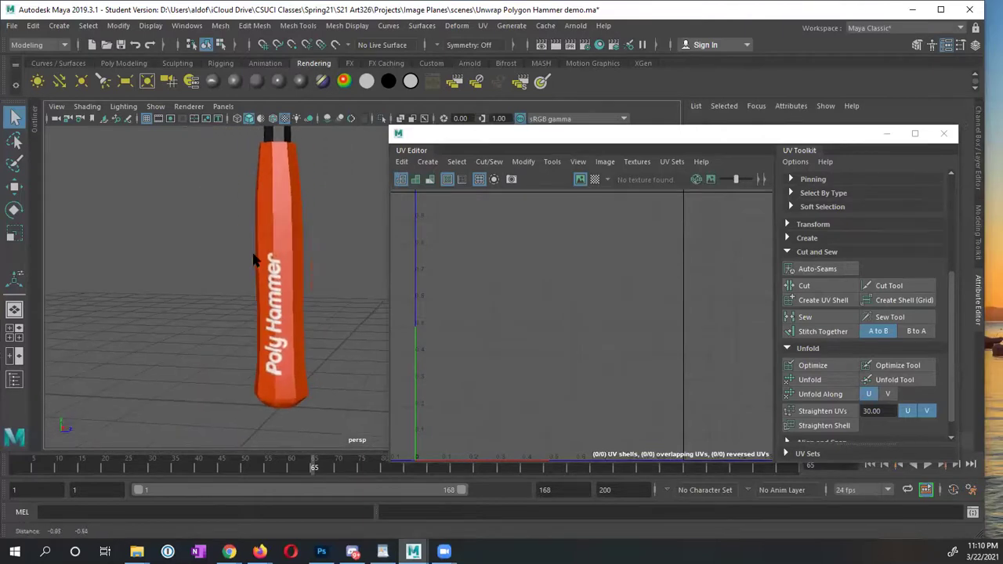
Turn on smooth mesh preview for the hammer handle and deselect it
click(264, 252)
key(3)
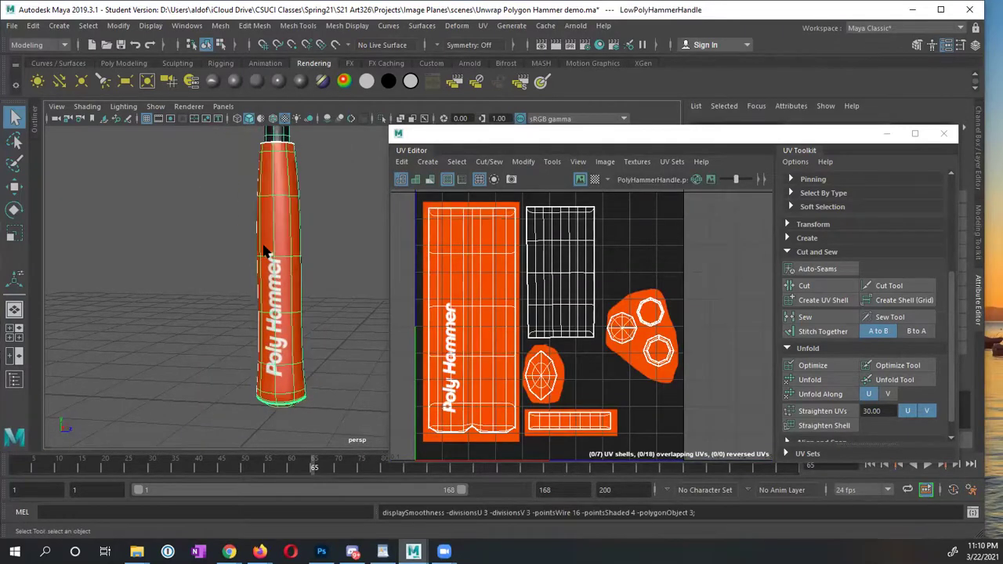
click(331, 270)
Examine the smoothed handle's label and colours from several angles, near and far
alt+right_drag(330, 270, 233, 308)
mouse_move(233, 308)
alt+mouse_down()
mouse_move(224, 307)
mouse_move(230, 289)
alt+mouse_up()
alt+right_drag(230, 289, 330, 312)
alt+drag(330, 312, 243, 327)
alt+right_drag(243, 327, 277, 321)
alt+drag(277, 321, 217, 326)
alt+right_drag(217, 327, 240, 329)
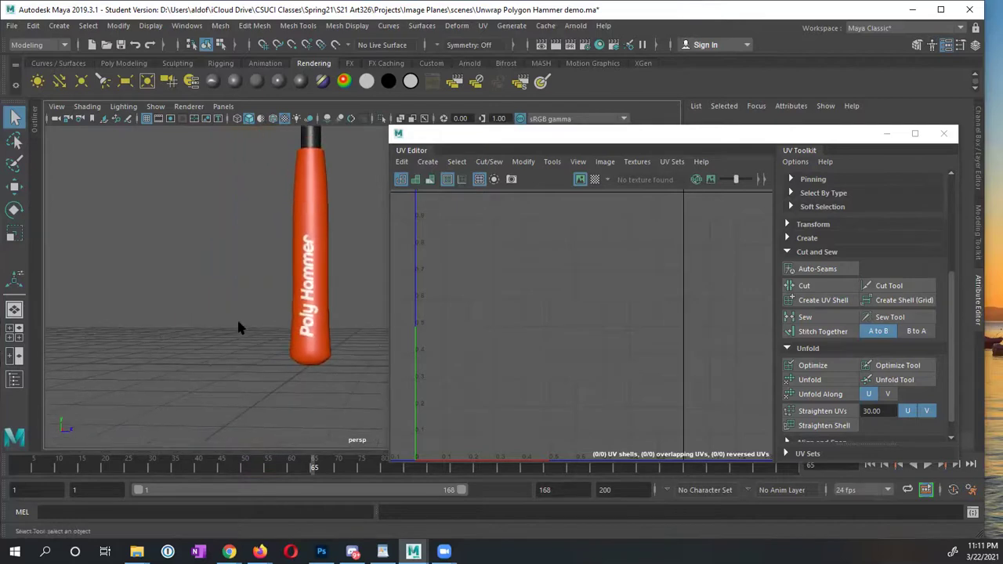
alt+drag(240, 329, 245, 324)
alt+drag(329, 265, 227, 290)
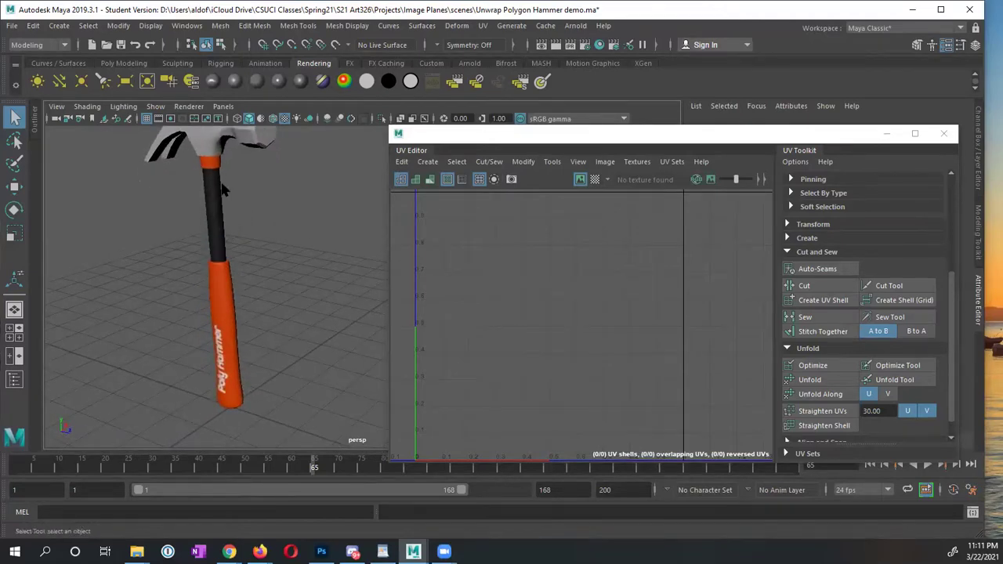
Switch to Photoshop and add the white text "3D Computer Animation" in 72 pt All Round Gothic Bold Oblique, starting on the short horizontal UV strip
key(alt+Tab)
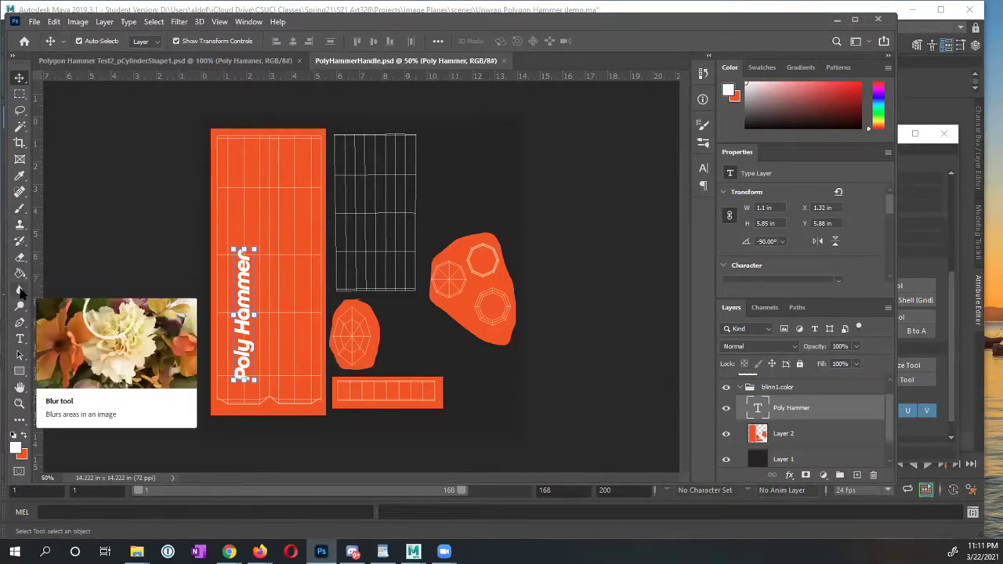
click(20, 338)
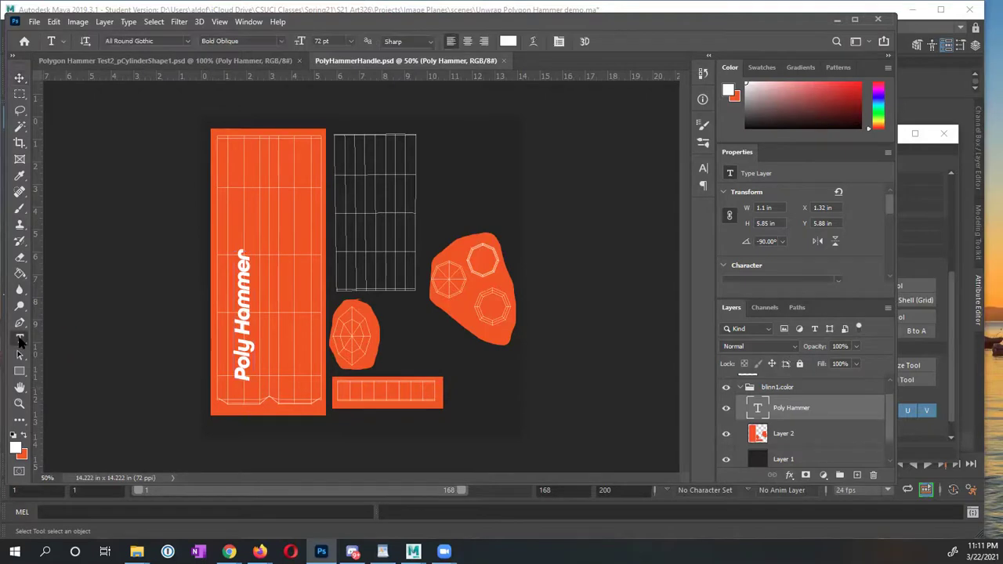
click(345, 392)
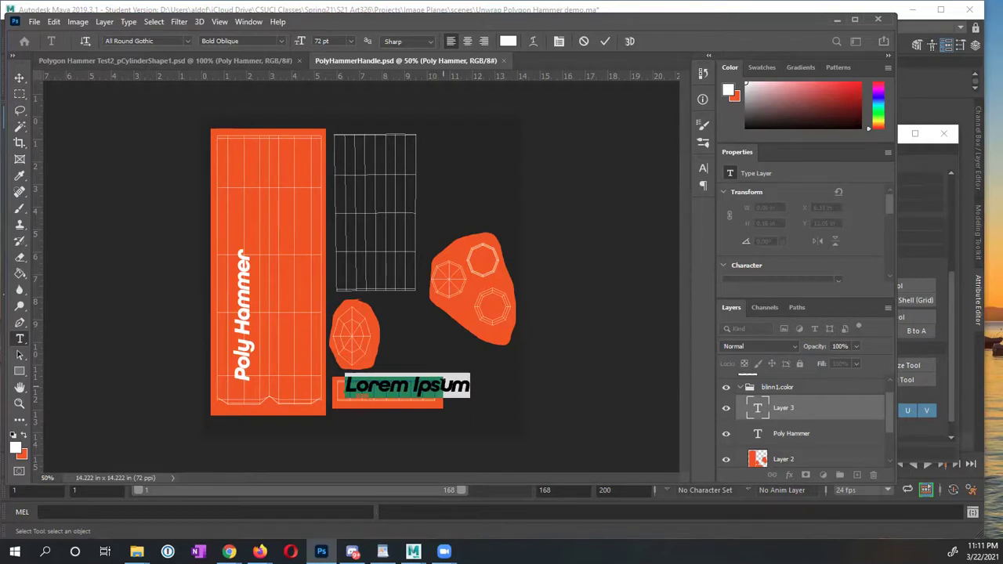
text(3)
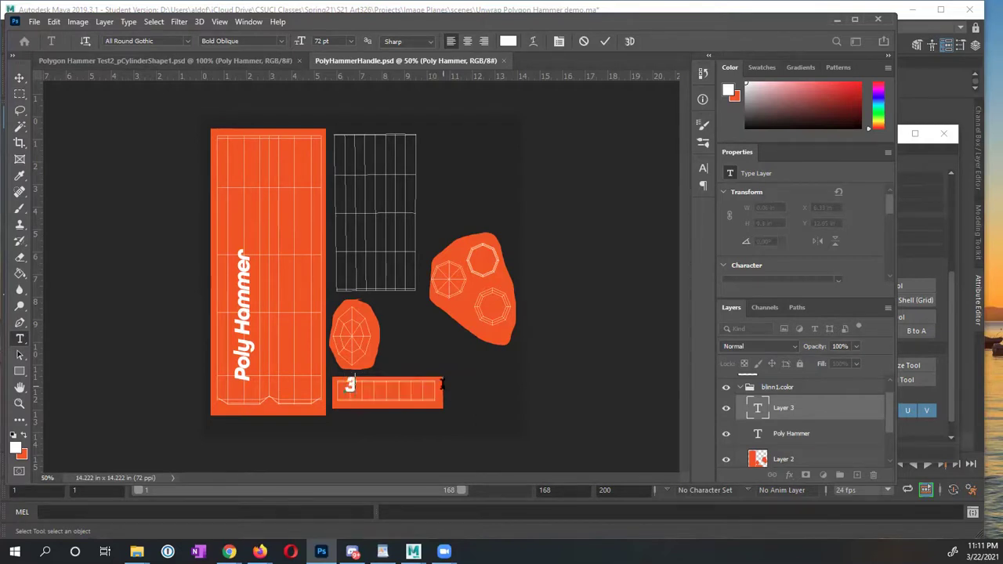
text(d)
key(BackSpace)
text(D Computer AN)
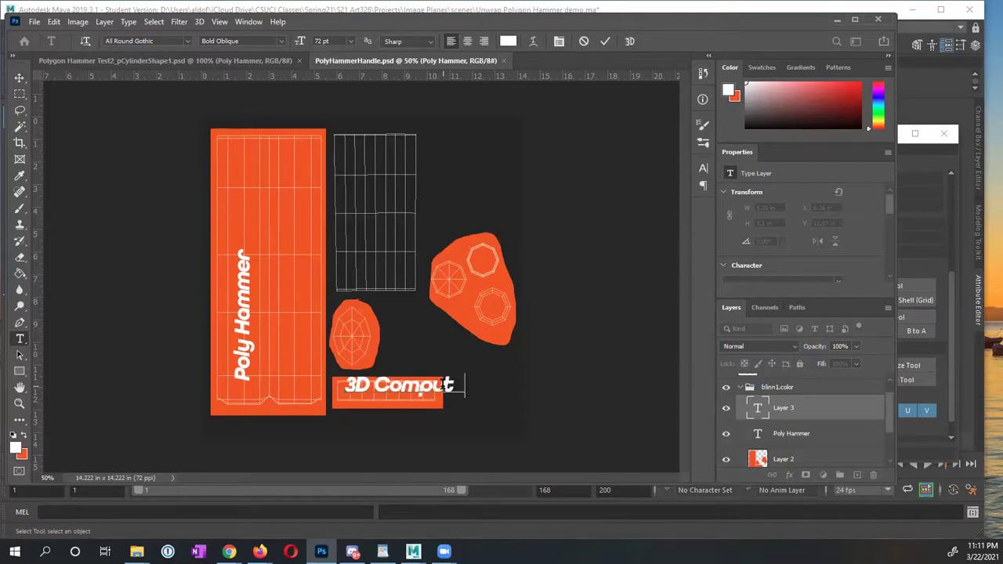
key(BackSpace)
key(BackSpace)
key(BackSpace)
text(nim)
key(BackSpace)
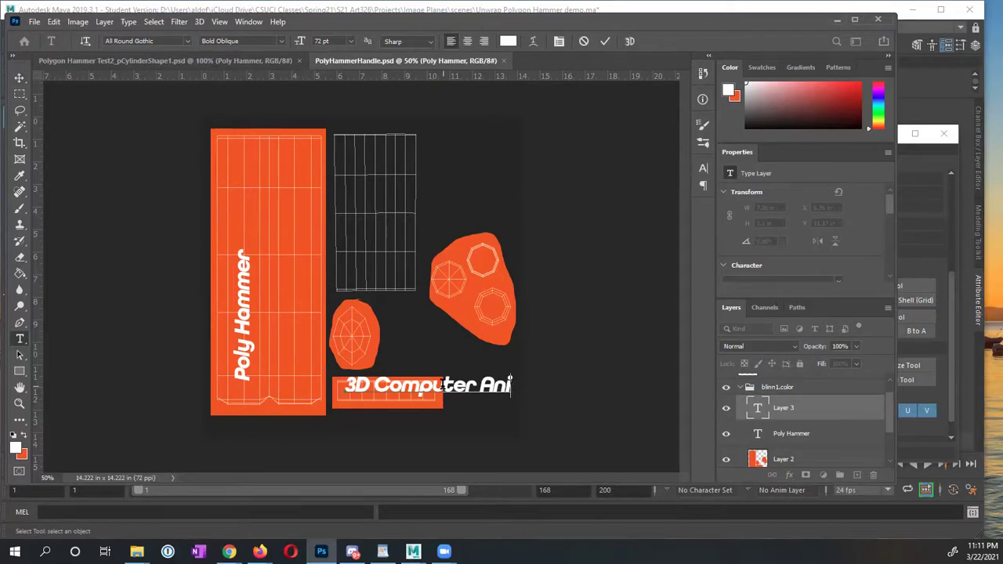
text(n)
click(20, 78)
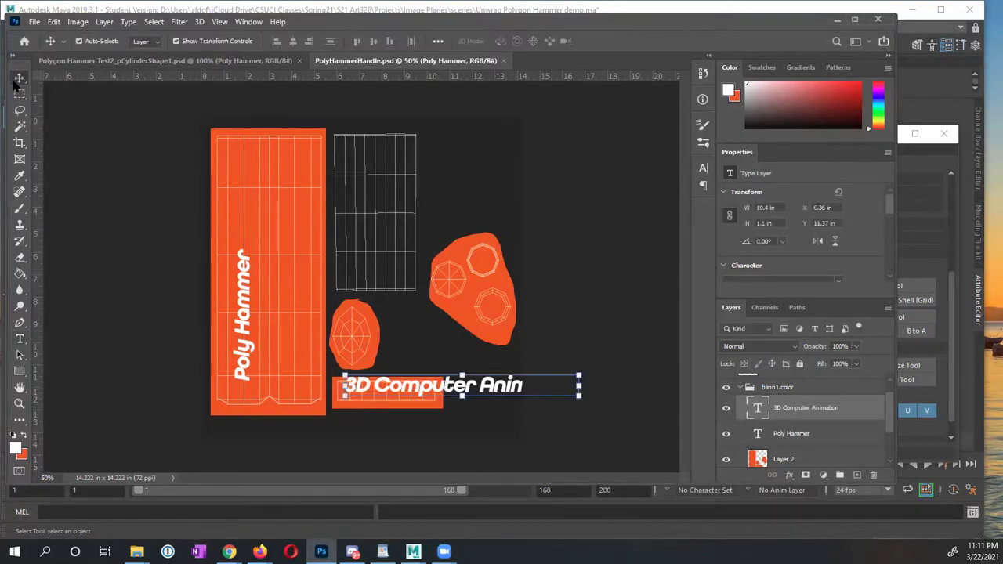
Scale the "3D Computer Animation" text to about 36.3% so it fits inside the short horizontal UV strip, and apply the transform
click(401, 386)
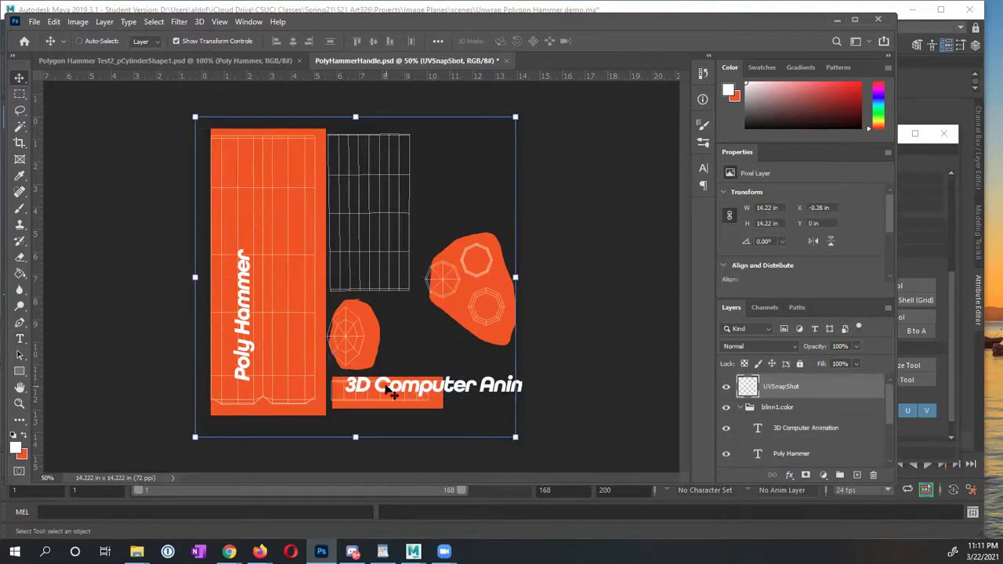
click(827, 431)
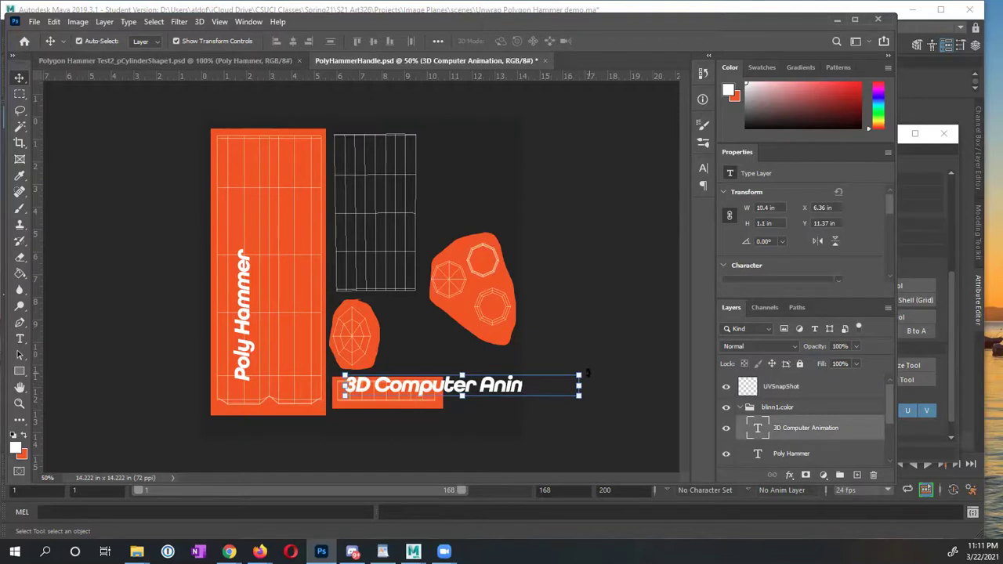
drag(579, 375, 431, 394)
key(ctrl+plus)
key(ctrl+plus)
key(ctrl+plus)
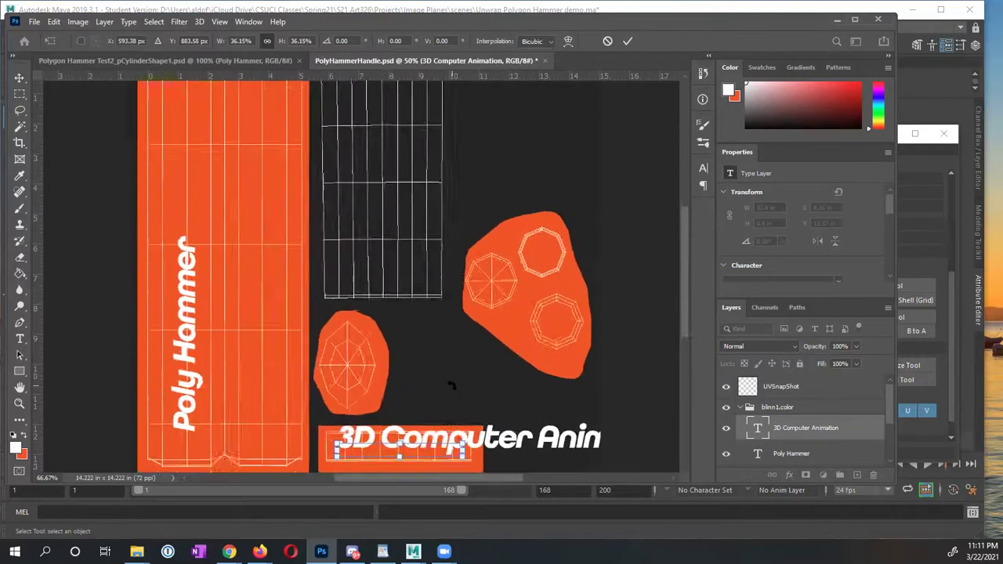
scroll(473, 333, down, 3)
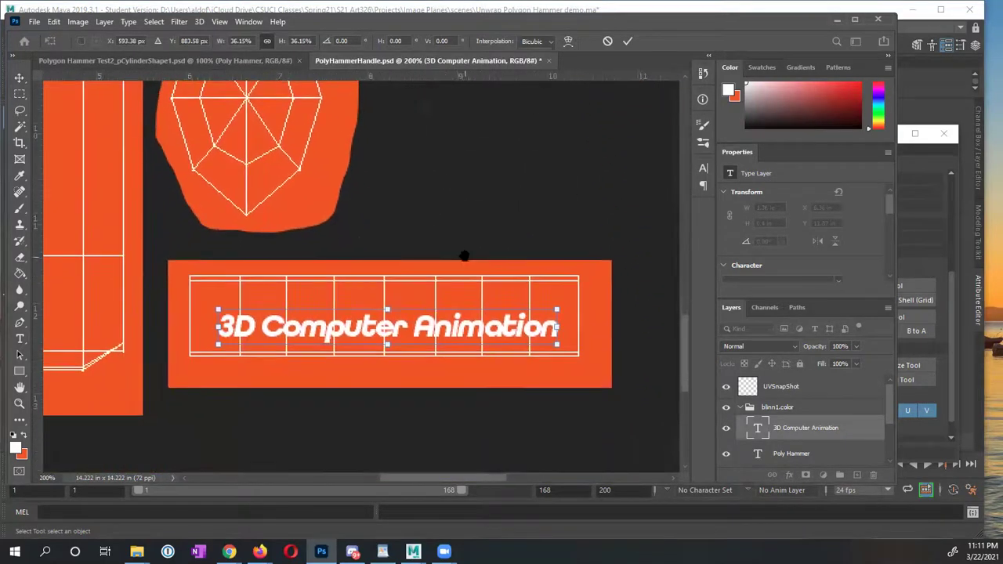
mouse_move(217, 306)
mouse_down()
mouse_move(207, 298)
mouse_move(216, 304)
mouse_up()
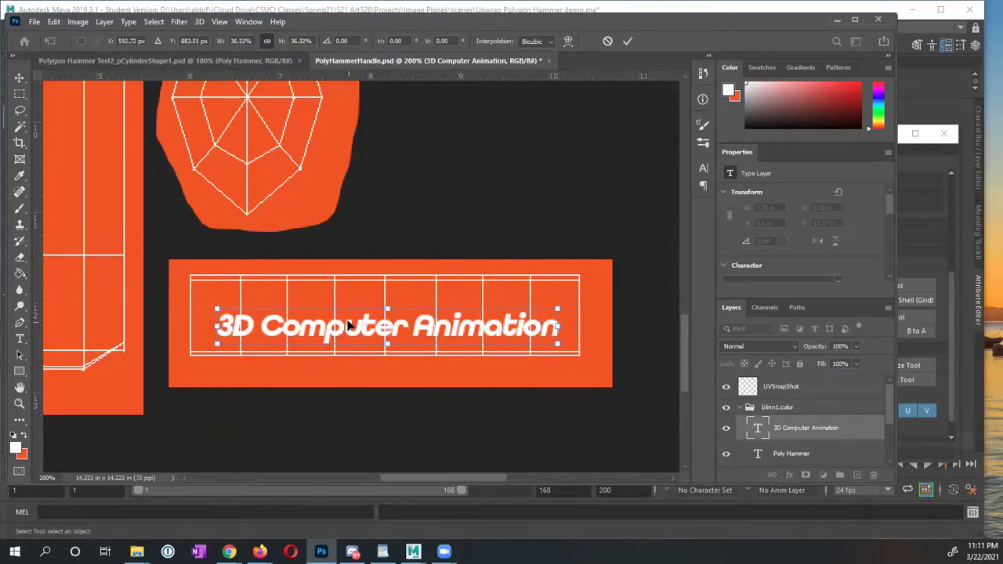
click(627, 42)
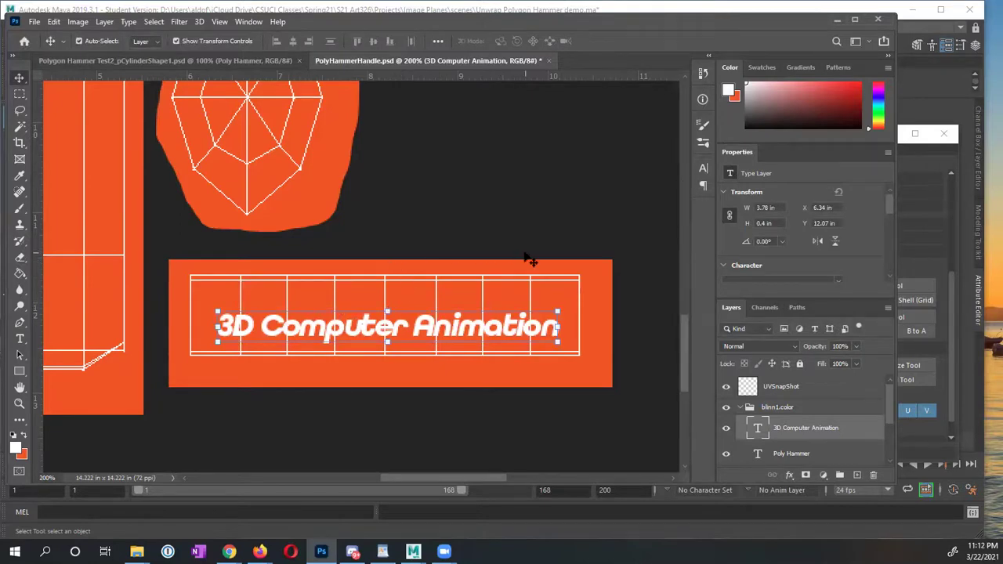
key(ctrl+minus)
key(ctrl+minus)
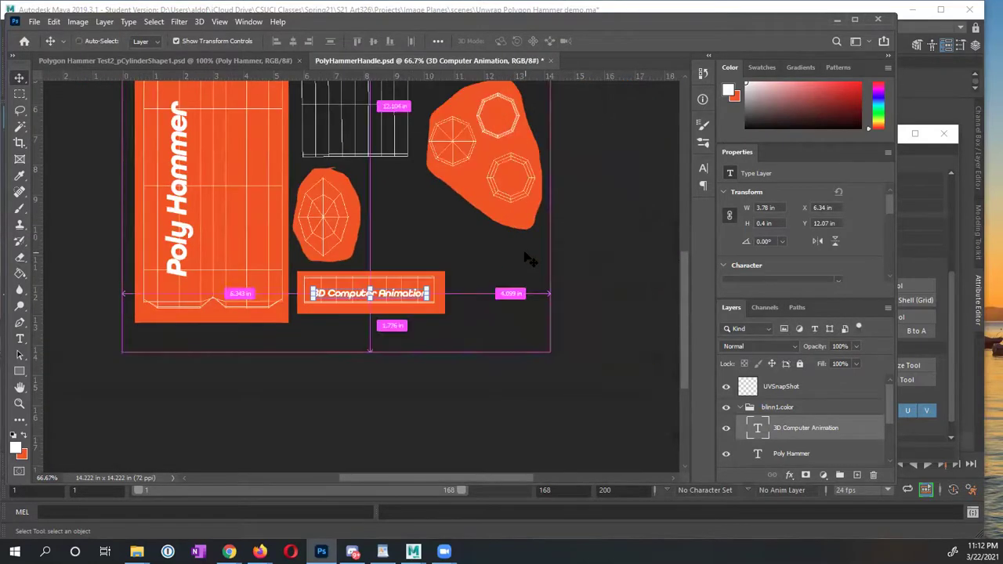
key(s)
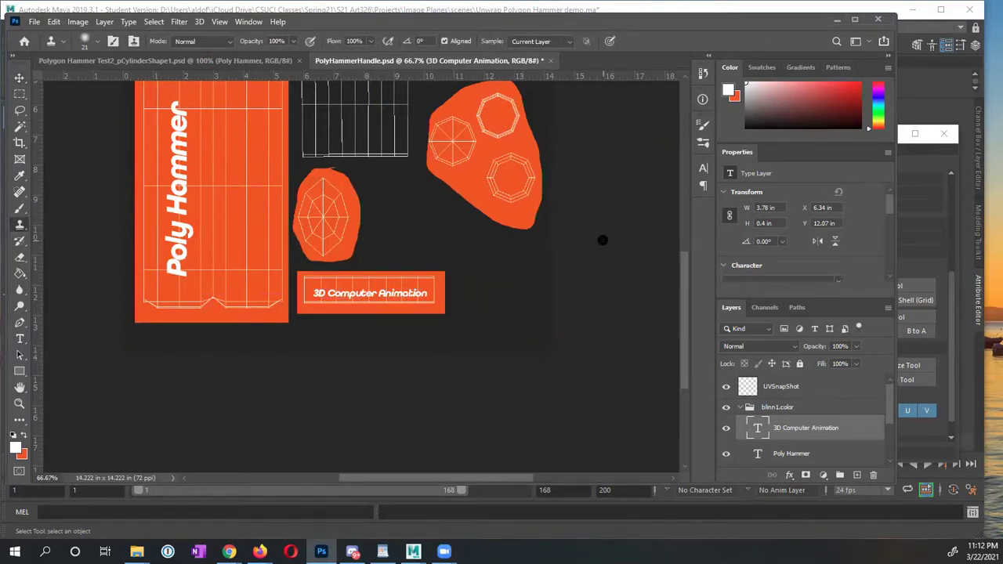
mouse_move(536, 272)
mouse_down()
mouse_move(532, 319)
mouse_move(551, 376)
mouse_up()
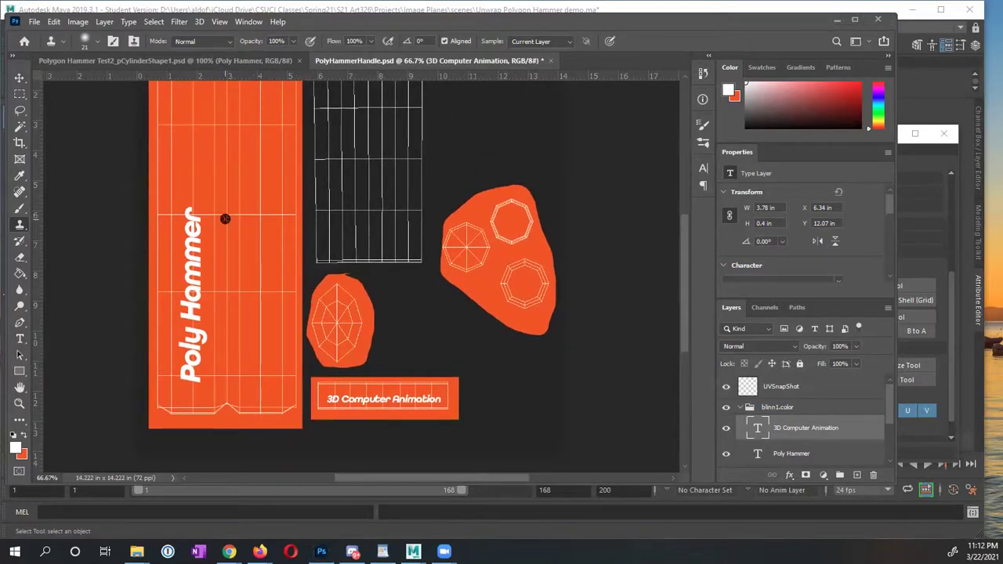
Switch to Maya and check the handle's texture in the viewport and UV Editor for the new strip text
key(alt+Tab)
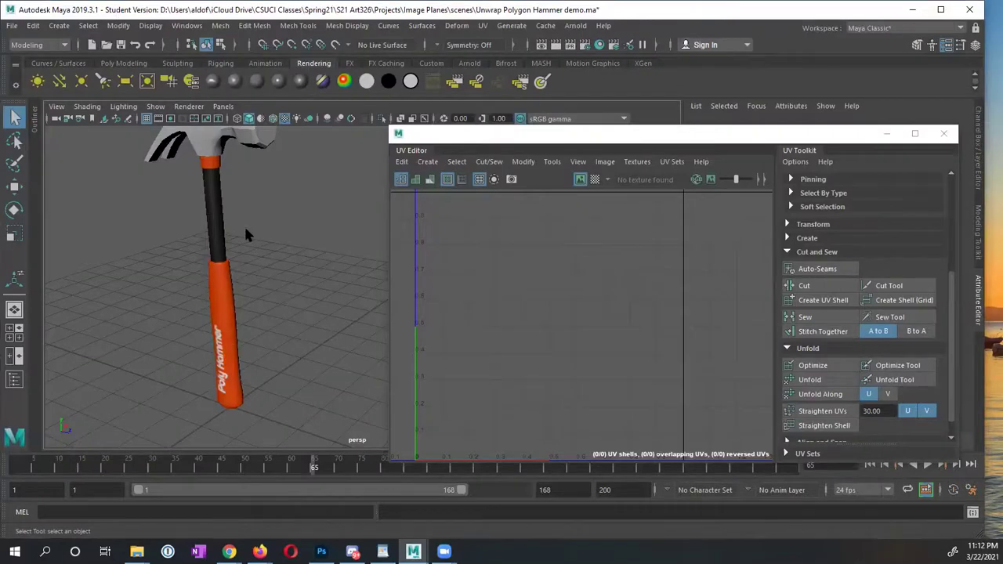
alt+drag(245, 228, 310, 224)
click(233, 297)
click(605, 162)
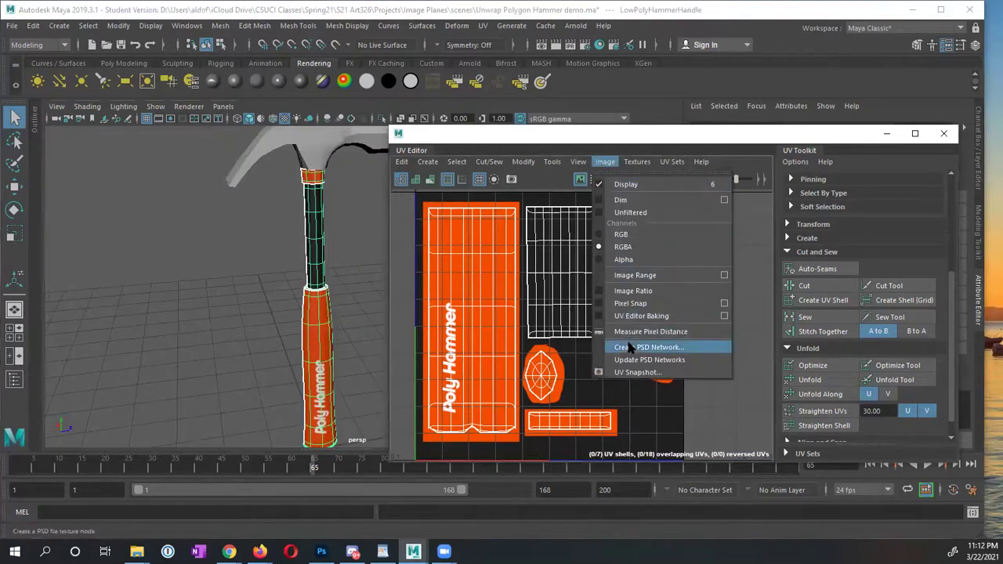
key(Escape)
alt+drag(336, 235, 265, 239)
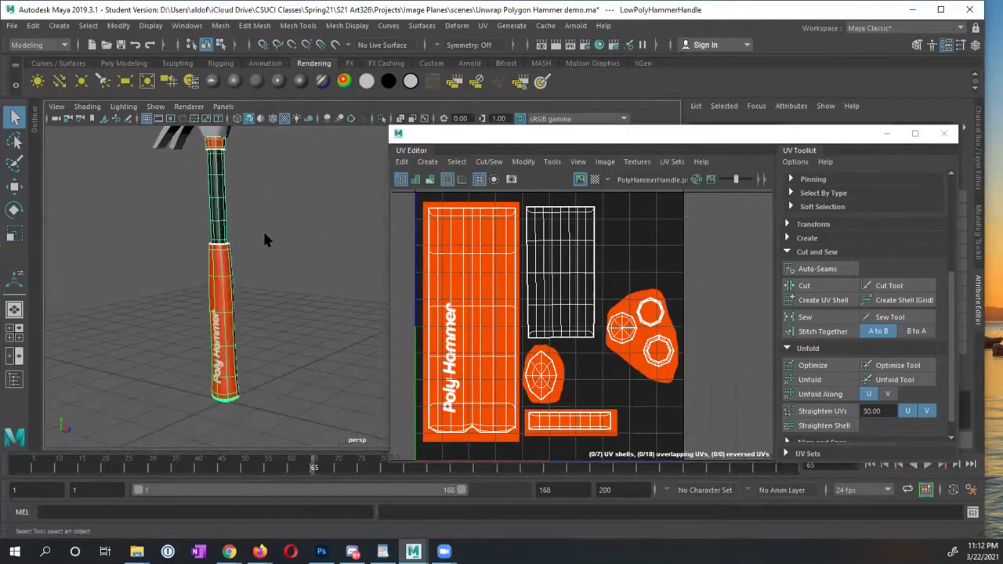
click(264, 239)
mouse_move(263, 179)
alt+mouse_down()
mouse_move(269, 213)
mouse_move(204, 233)
mouse_move(150, 233)
mouse_move(286, 228)
mouse_move(178, 216)
mouse_move(352, 217)
mouse_move(329, 195)
mouse_move(277, 219)
mouse_move(234, 223)
alt+mouse_up()
key(5)
key(6)
click(252, 204)
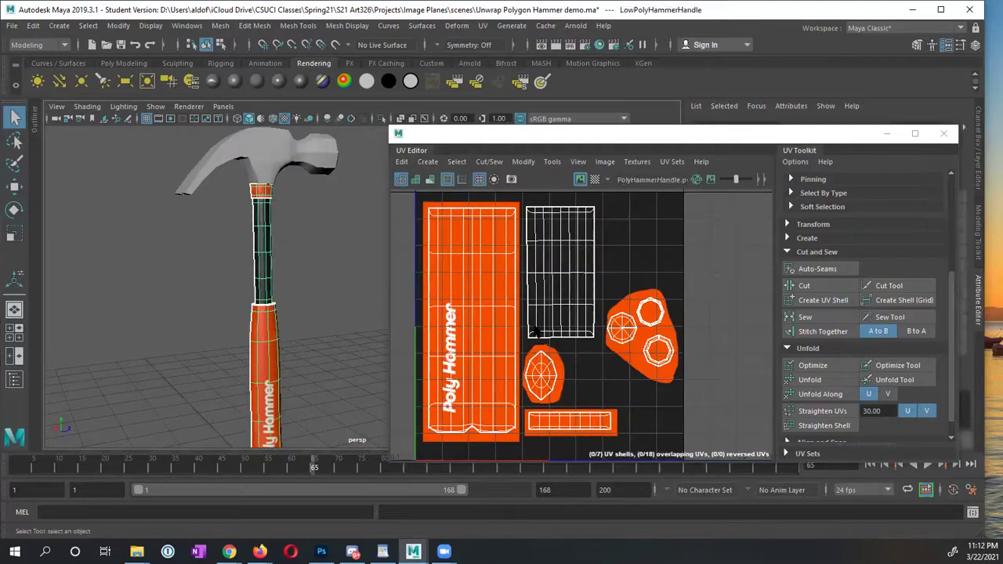
Switch to Photoshop, save the PSD containing the "3D Computer Animation" text and return to Maya
key(alt+Tab)
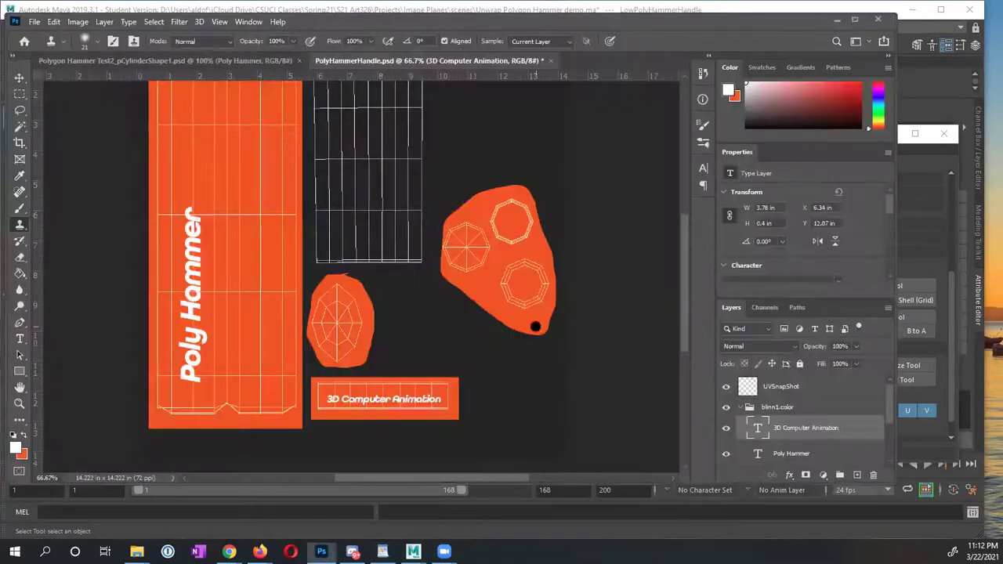
click(430, 405)
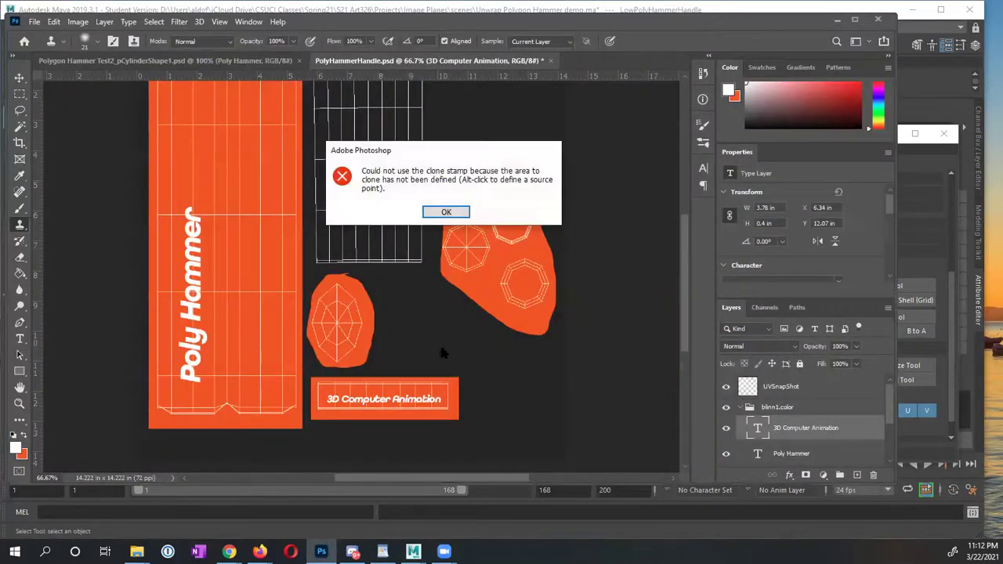
click(459, 212)
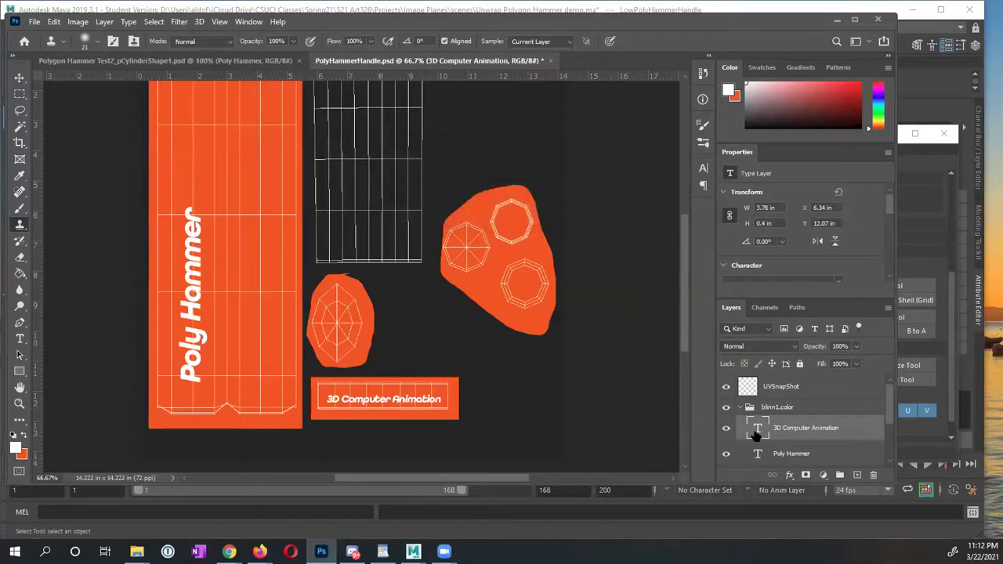
click(799, 409)
click(800, 436)
key(ctrl+s)
key(v)
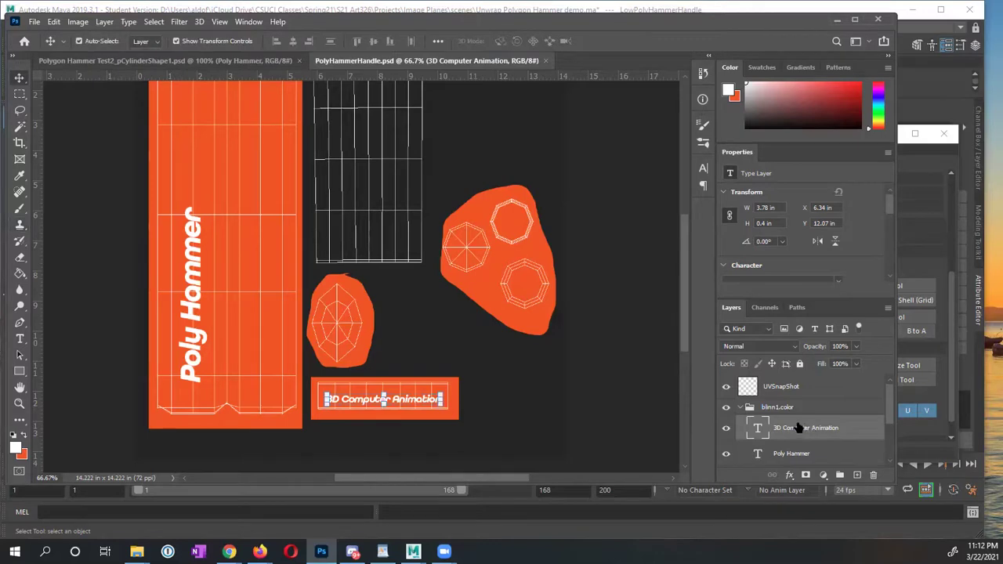
key(alt+Tab)
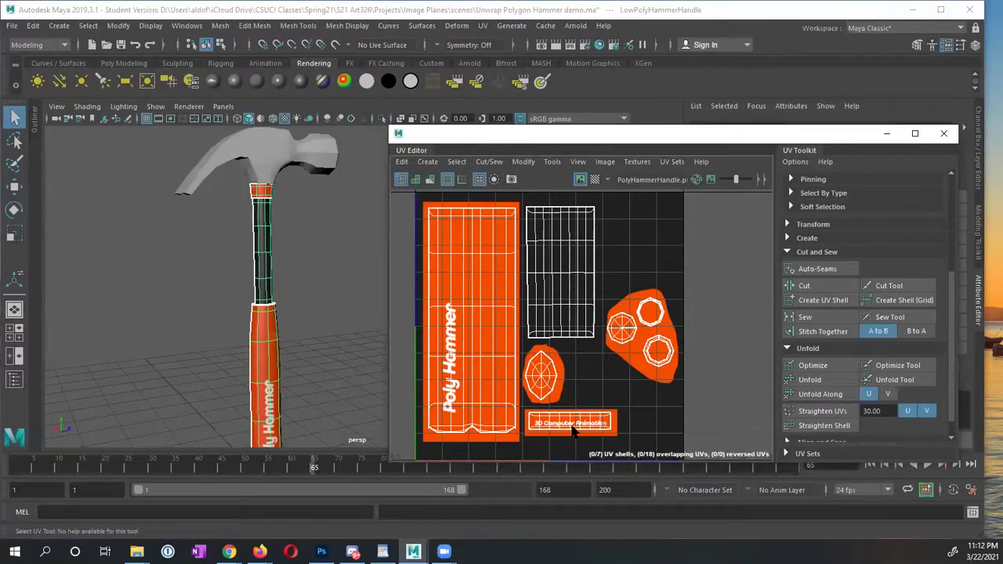
Turn on textured display and inspect the "3D Computer Animation" text on the collar below the hammer head
click(296, 252)
click(263, 314)
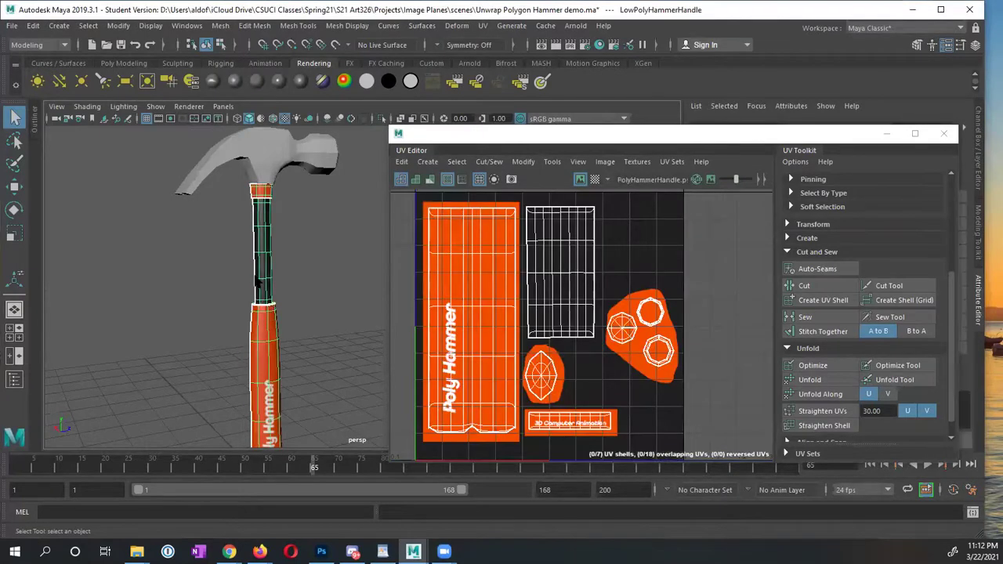
key(6)
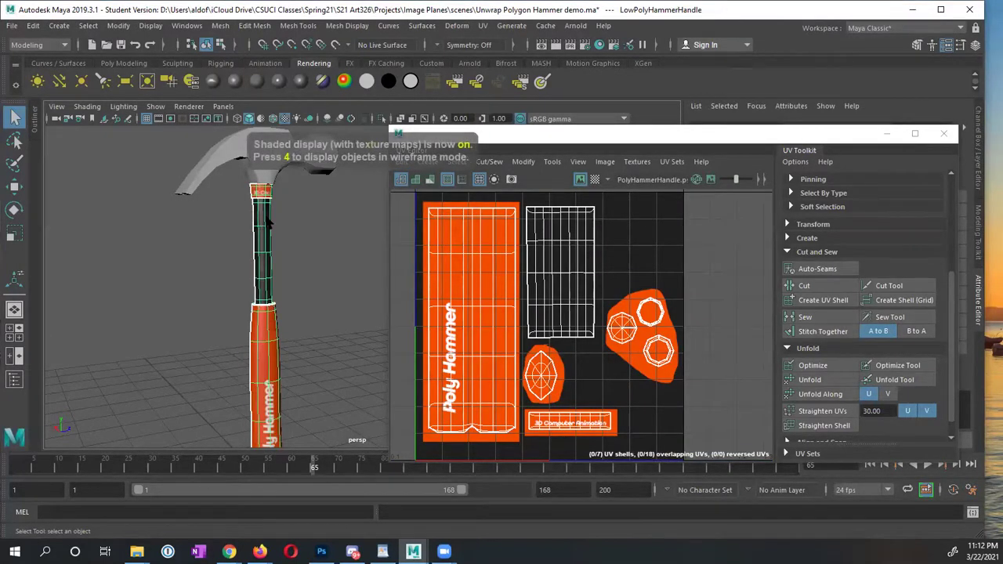
click(212, 217)
alt+right_drag(212, 217, 250, 178)
alt+middle_drag(250, 178, 295, 309)
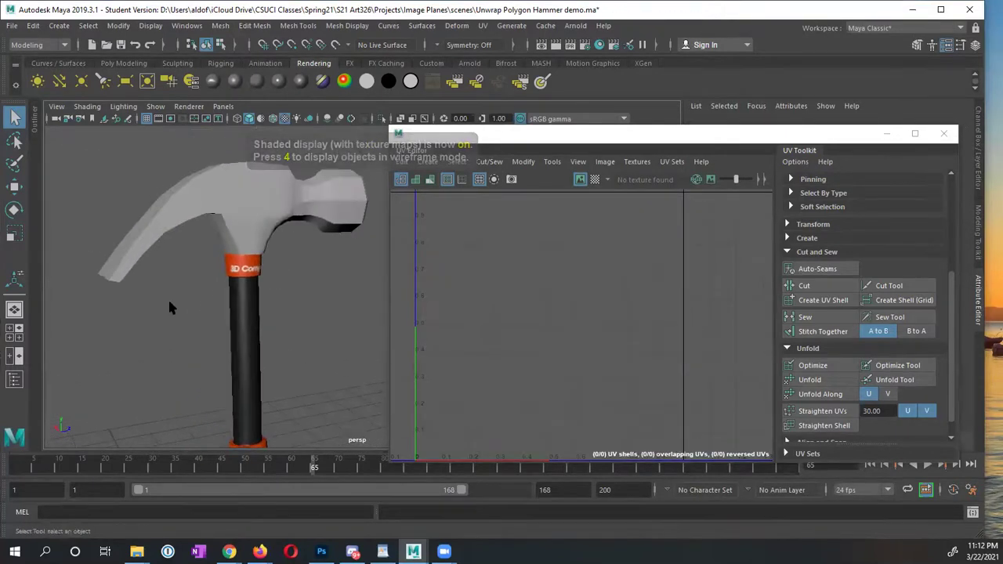
alt+right_drag(169, 303, 258, 293)
alt+drag(258, 293, 278, 264)
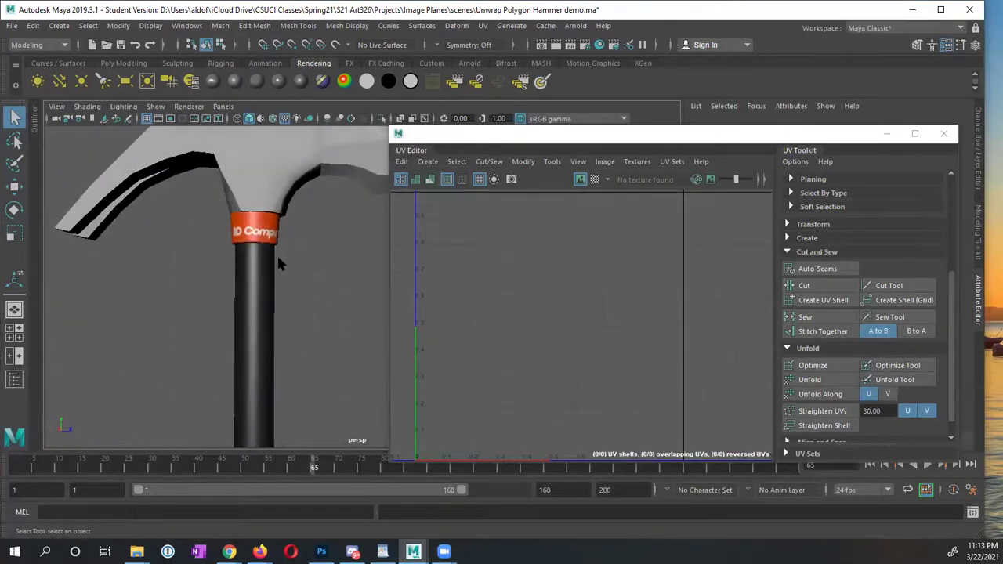
Compare the collar's text faces with their UV strip in face mode, return to object mode and inspect the whole textured hammer
click(260, 238)
right_drag(258, 235, 246, 235)
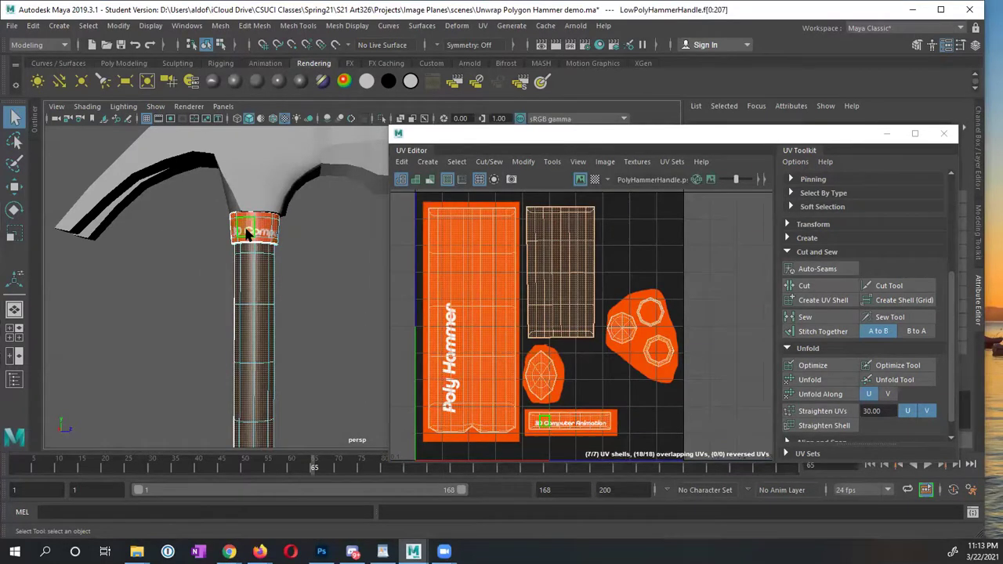
alt+drag(247, 235, 313, 306)
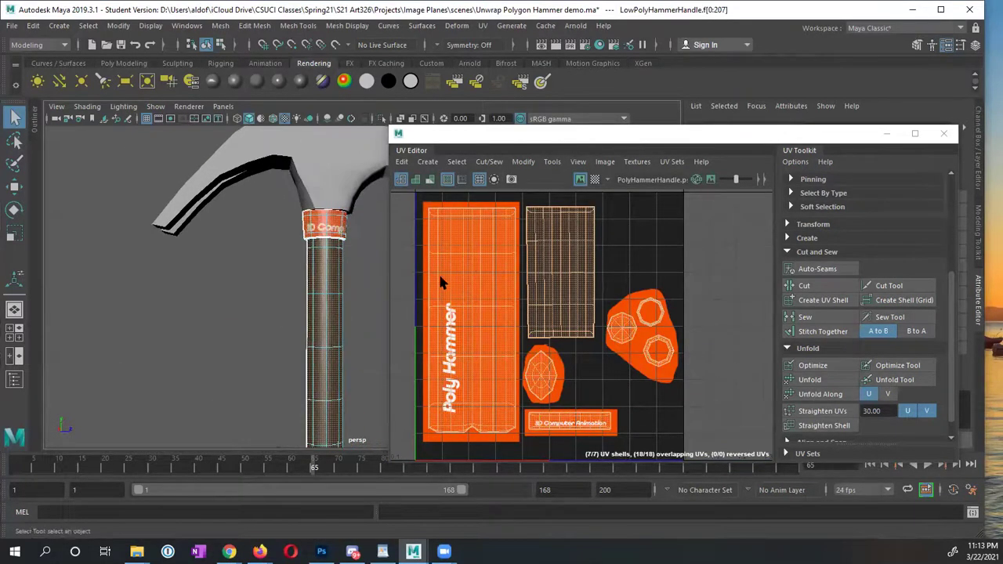
scroll(362, 270, up, 4)
click(239, 321)
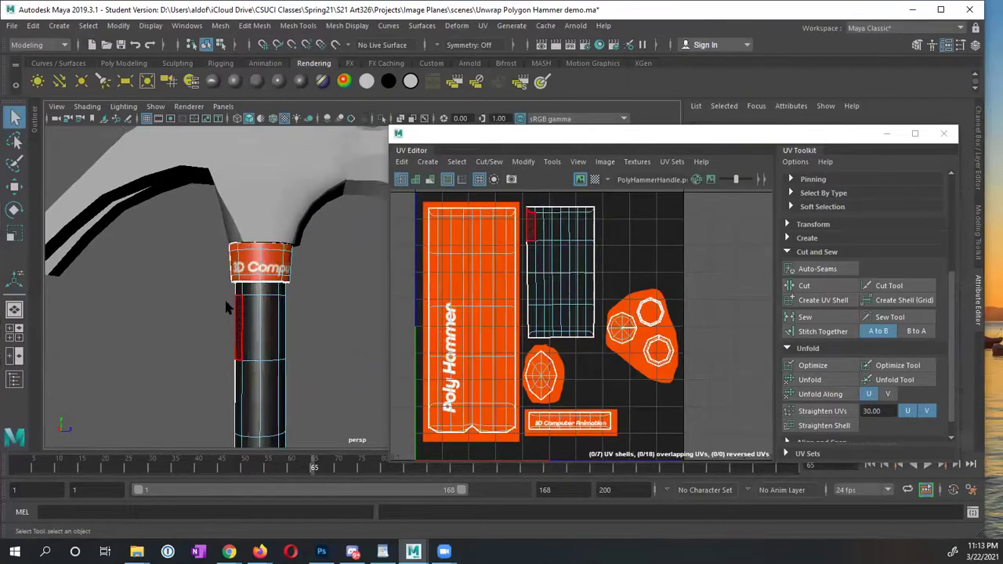
right_drag(225, 308, 293, 182)
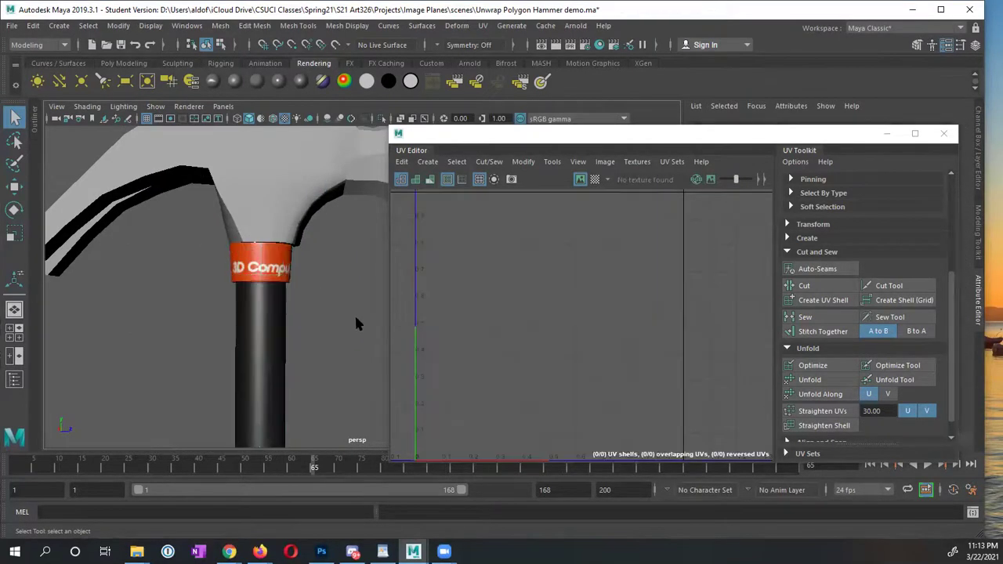
alt+drag(356, 324, 246, 298)
alt+right_drag(246, 297, 231, 264)
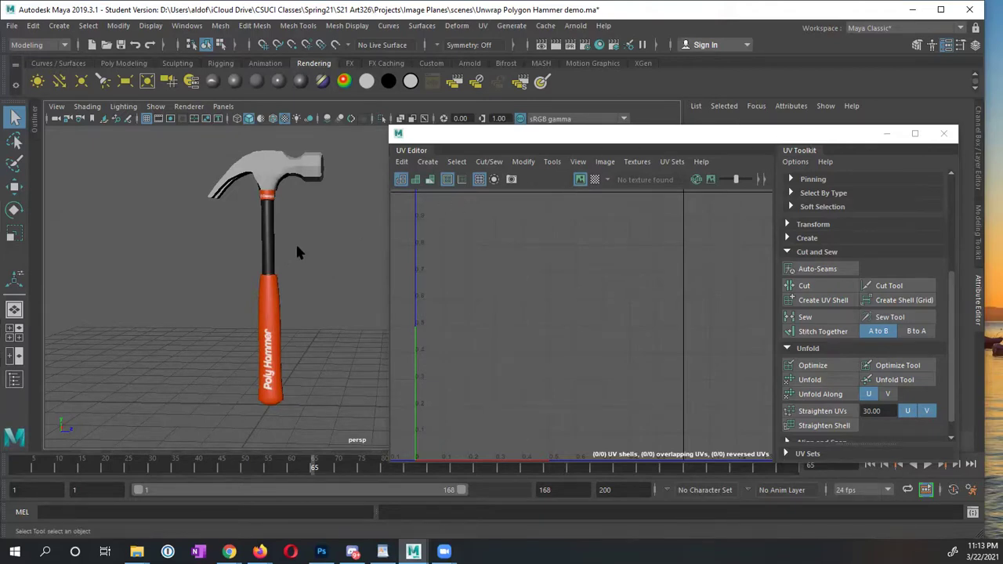
alt+drag(297, 252, 268, 310)
click(268, 310)
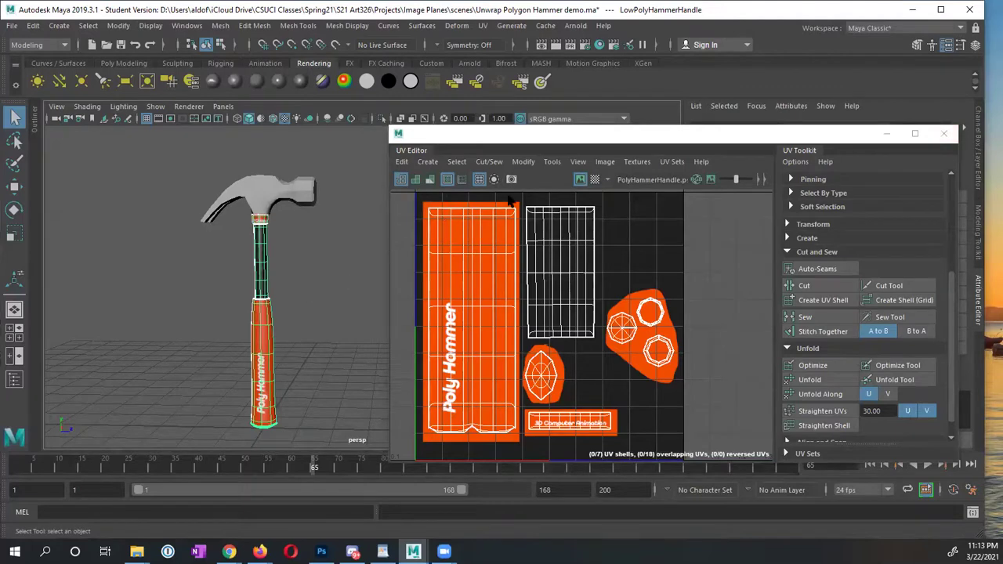
Assign a new Anisotropic material to the hammer head and display the head with smooth mesh preview
click(264, 198)
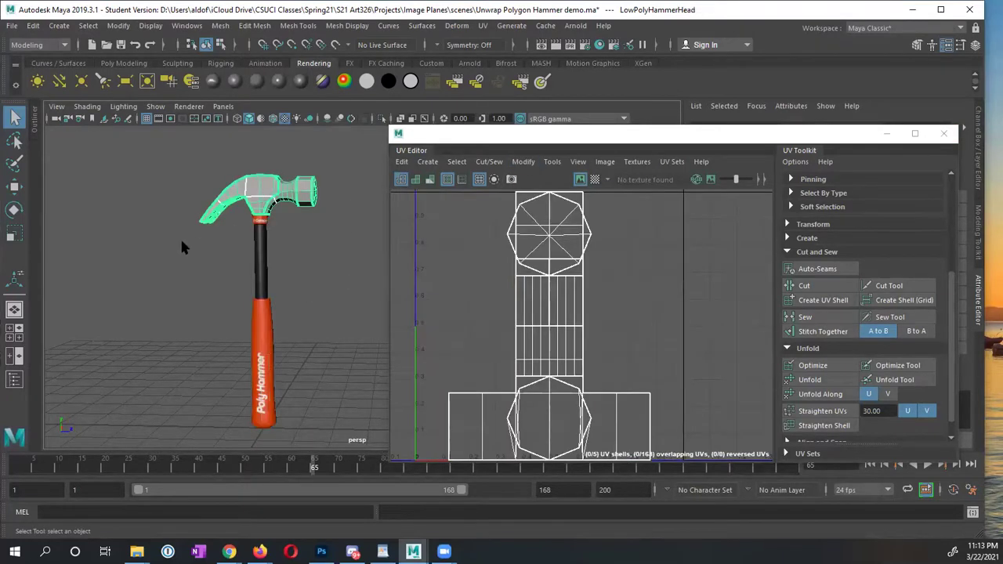
scroll(261, 224, up, 5)
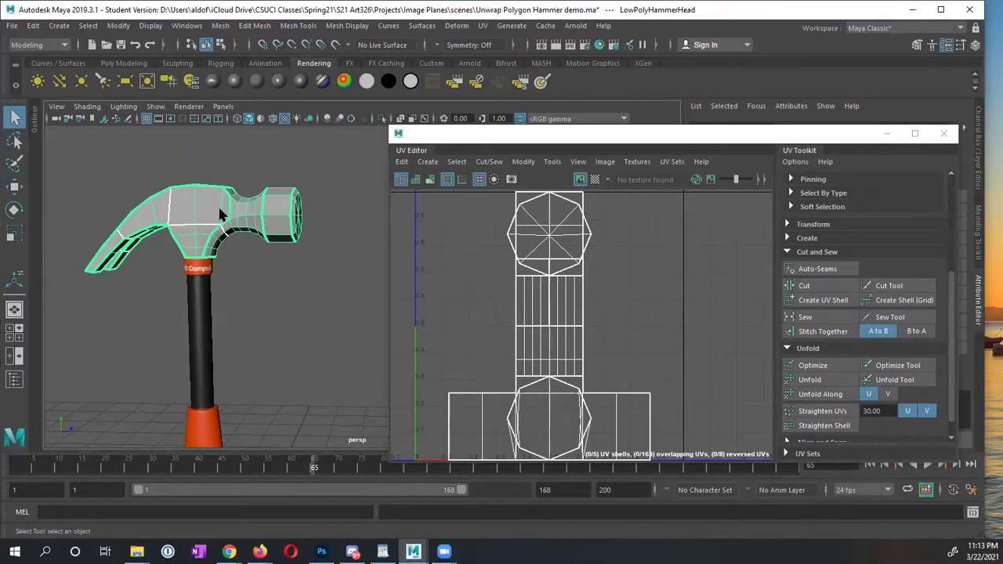
click(214, 82)
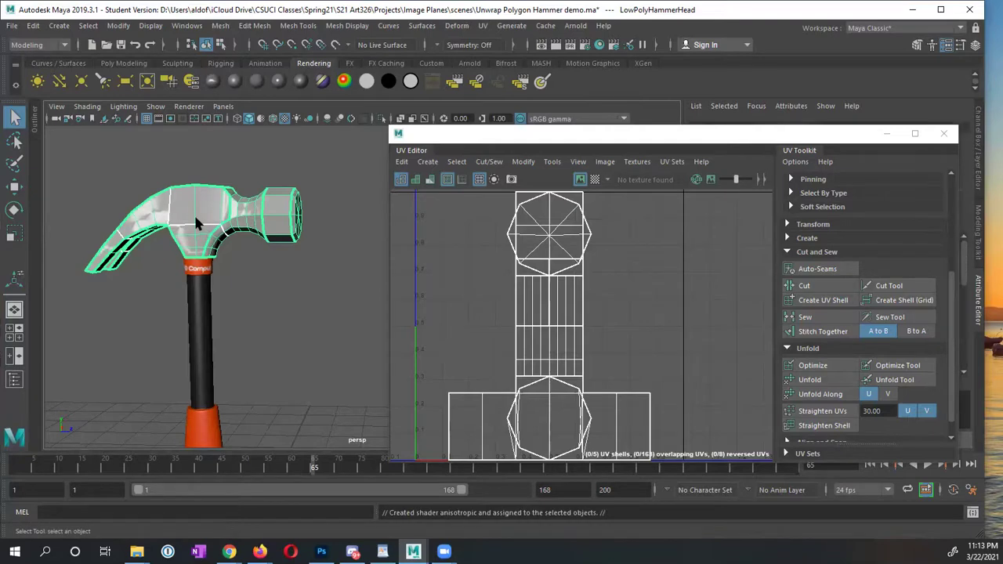
key(3)
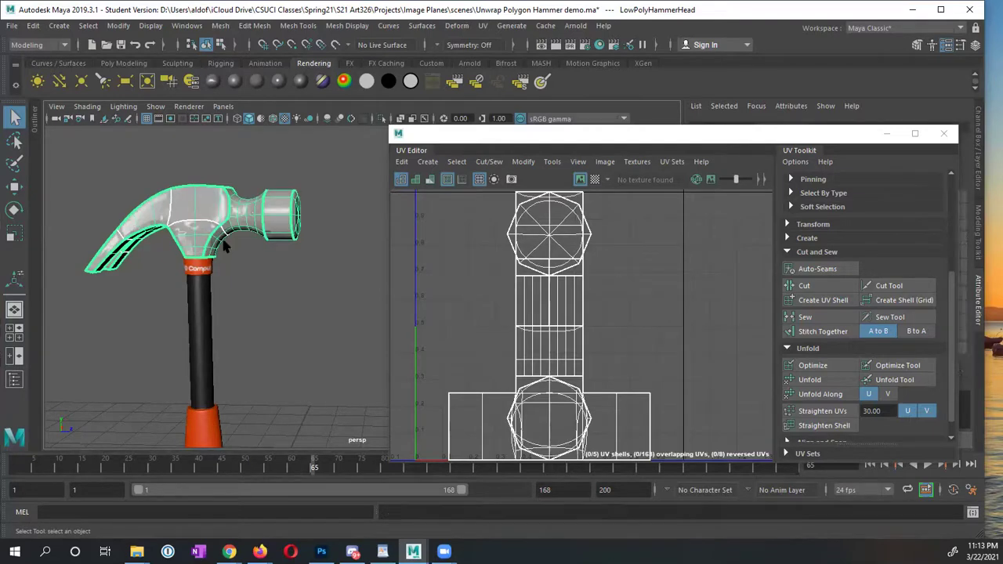
alt+drag(194, 223, 275, 268)
click(214, 266)
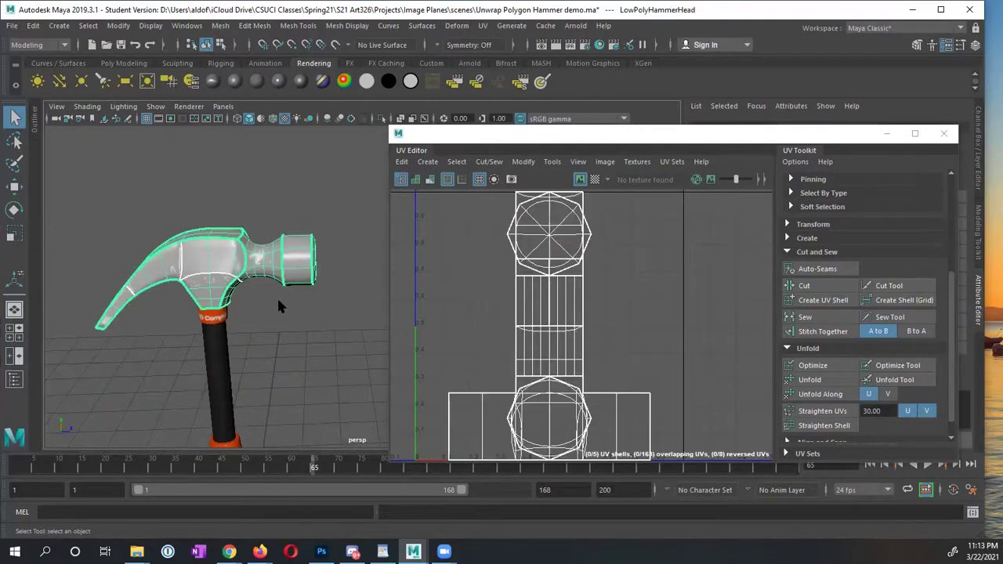
Open the Hypershade, darken the anisotropic1 material's colour to a mid grey and check its look on the hammer head
drag(784, 135, 699, 112)
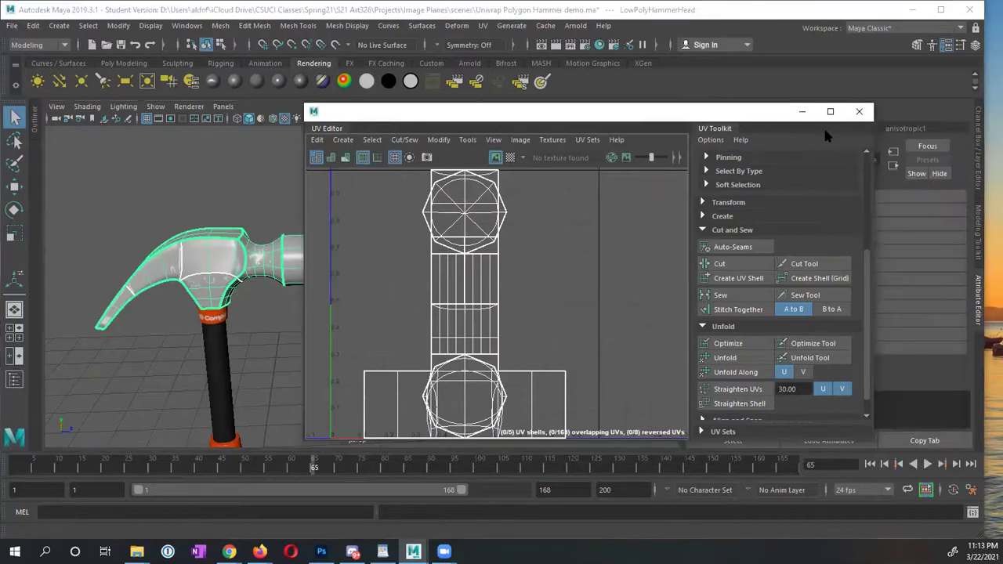
click(600, 46)
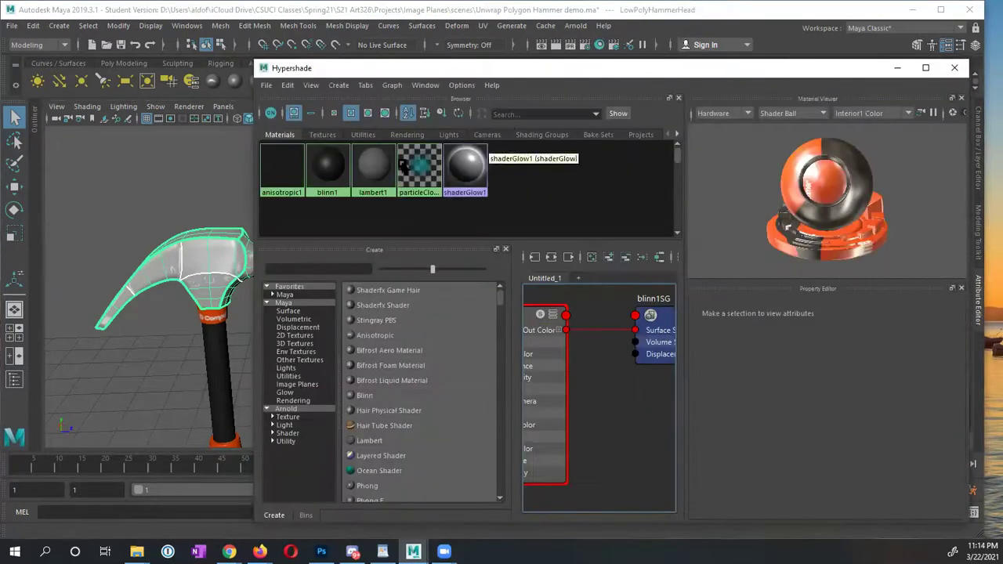
click(290, 188)
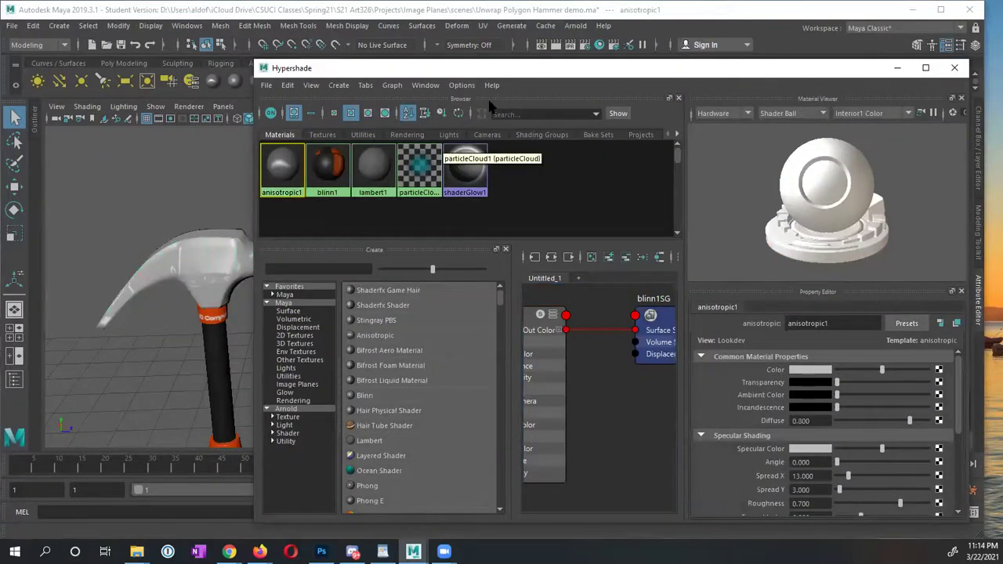
drag(565, 70, 601, 63)
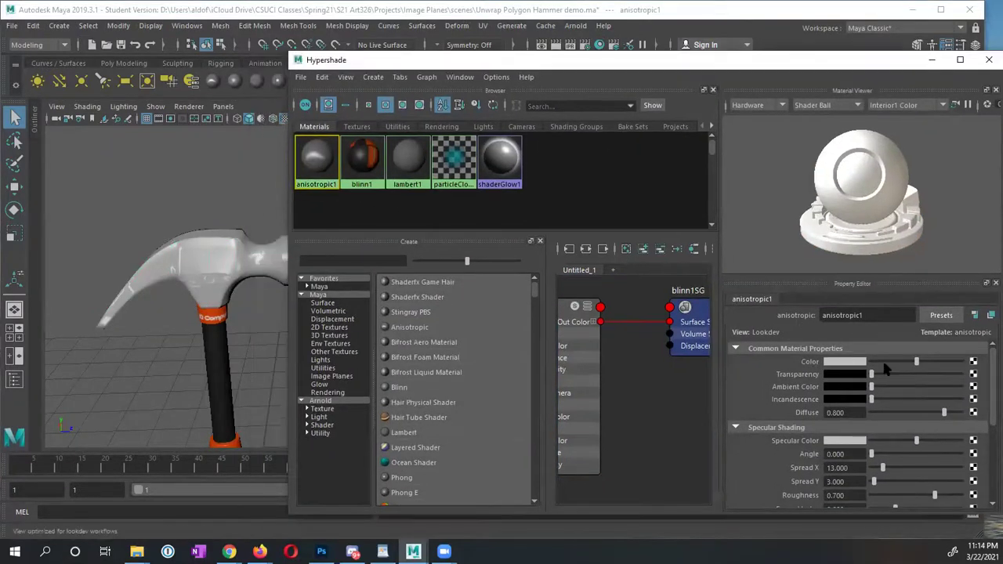
drag(911, 360, 889, 360)
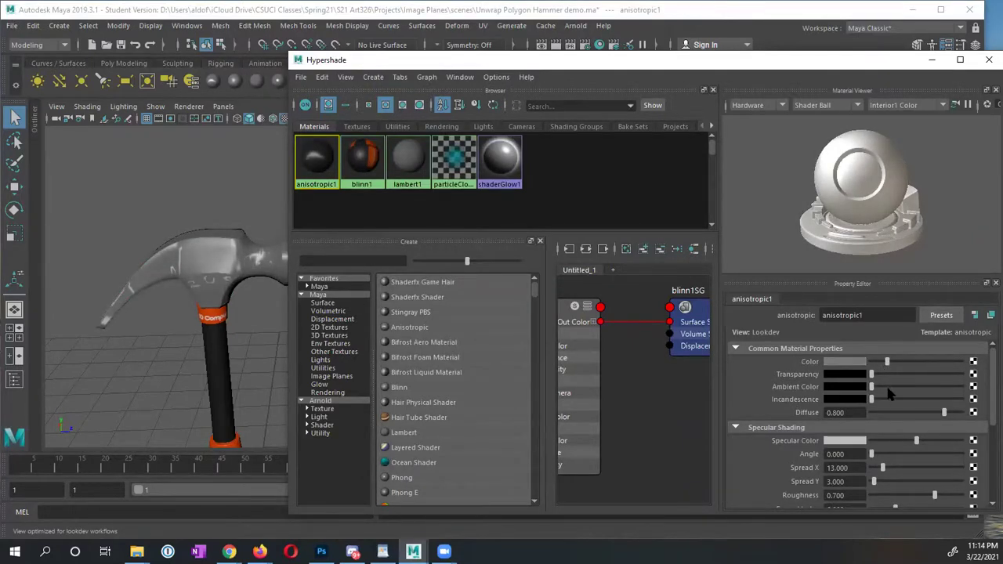
scroll(901, 399, down, 3)
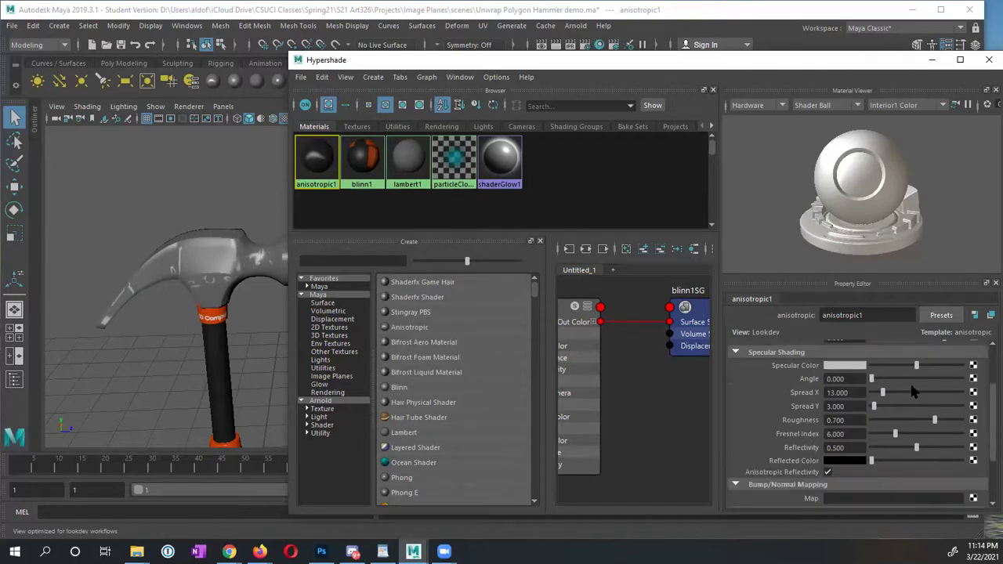
alt+drag(147, 282, 201, 270)
click(574, 72)
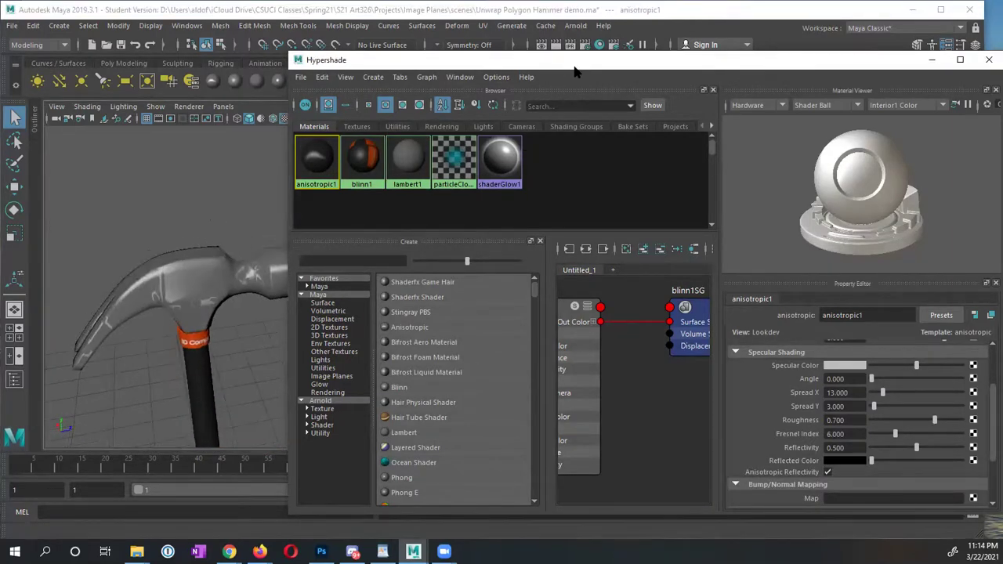
drag(574, 73, 536, 55)
alt+drag(149, 267, 184, 195)
Inspect the handle's blinn1 material and create an Arnold aiStandardSurface material in the Hypershade
click(178, 245)
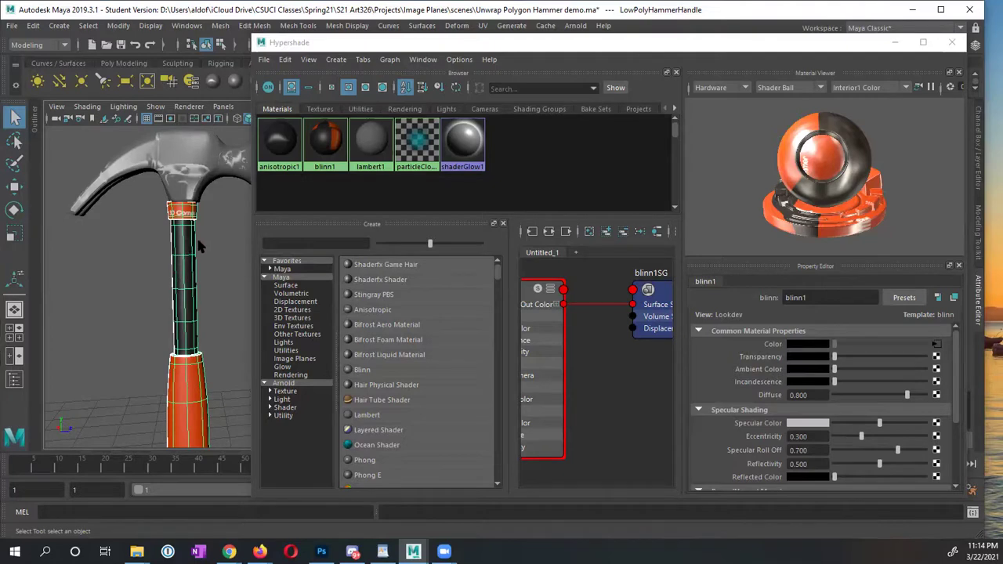
alt+drag(202, 262, 160, 257)
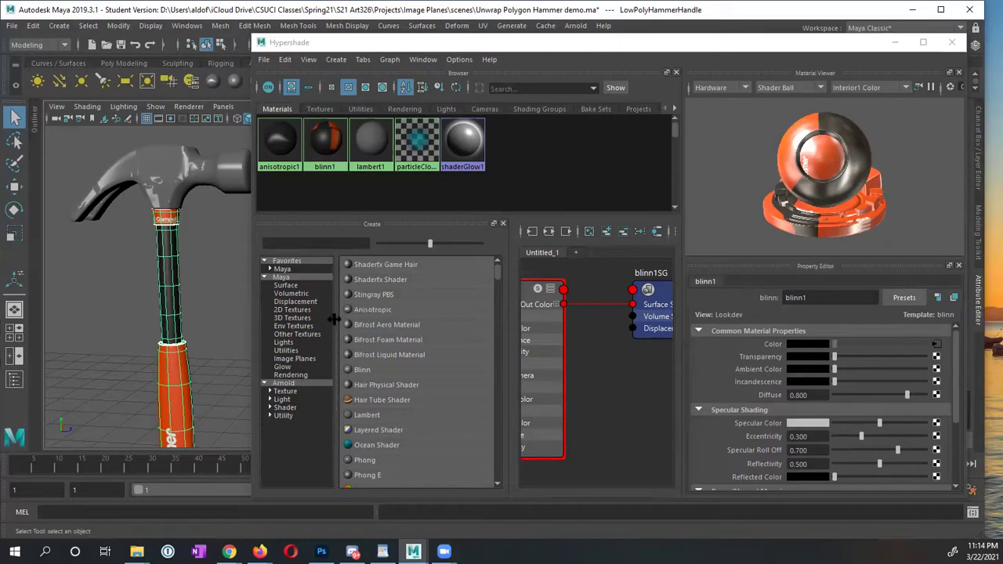
click(270, 408)
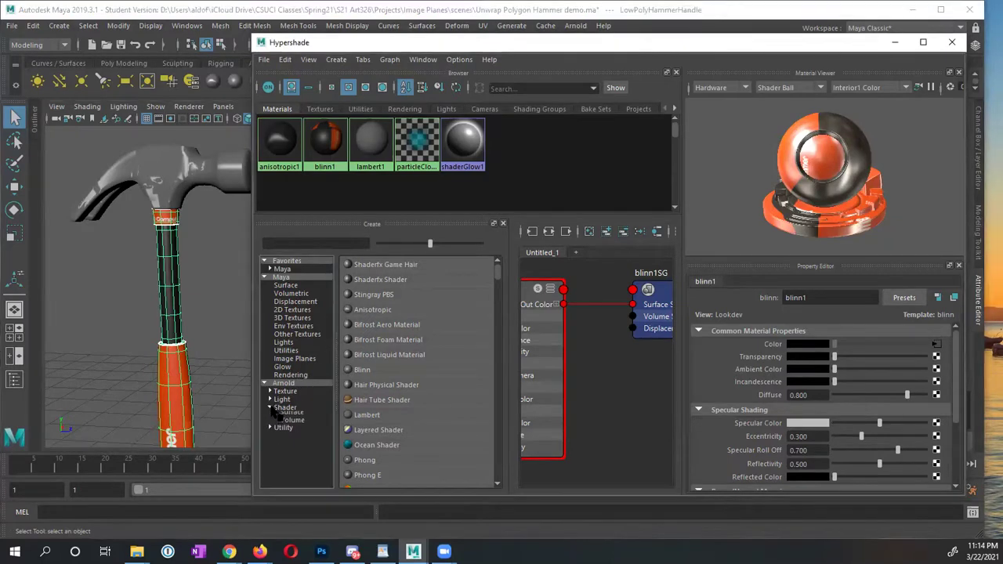
click(292, 416)
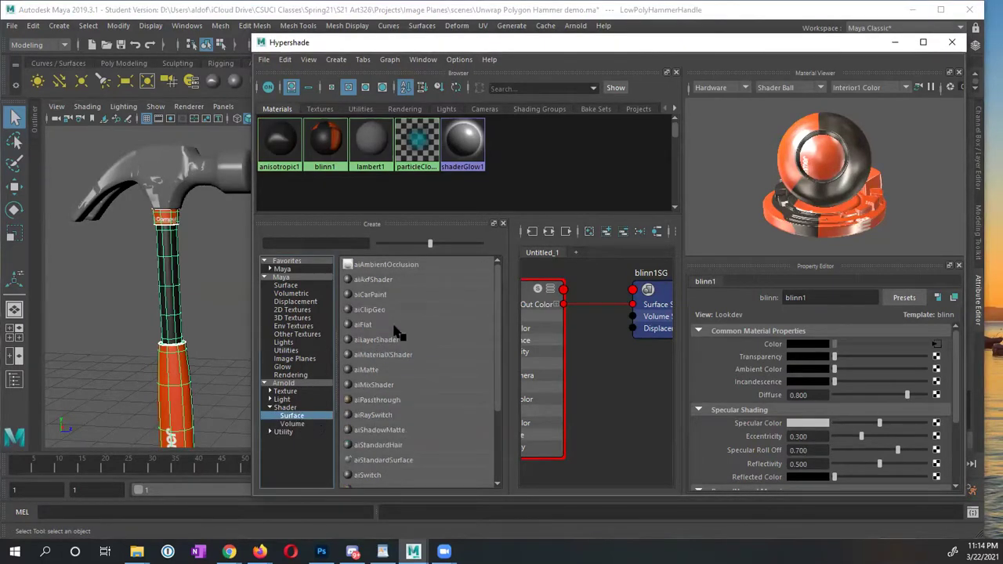
click(405, 464)
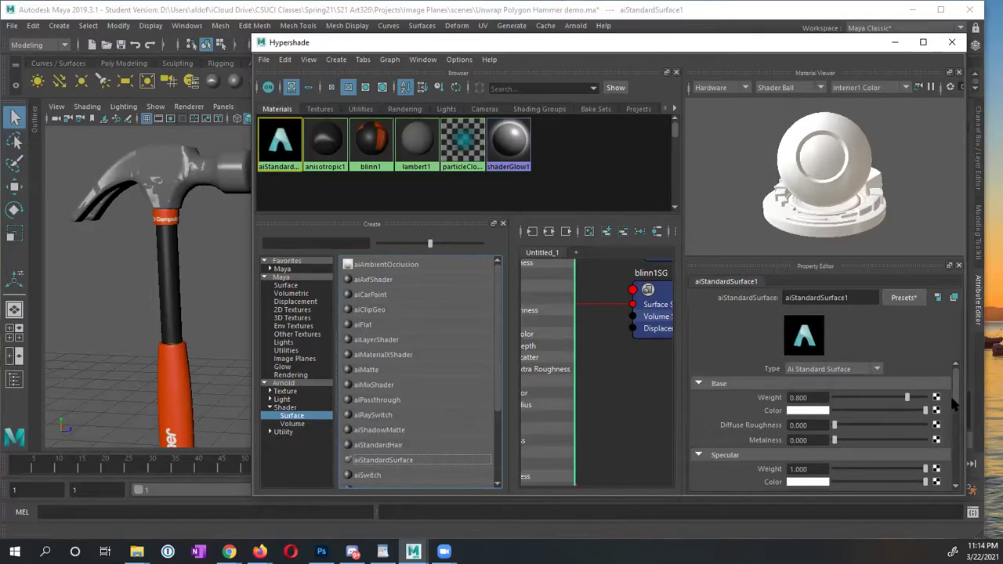
mouse_move(959, 398)
mouse_down()
mouse_move(956, 445)
mouse_move(958, 391)
mouse_up()
Select the hammer handle and assign the aiStandardSurface1 material to it
alt+drag(210, 246, 143, 301)
click(153, 321)
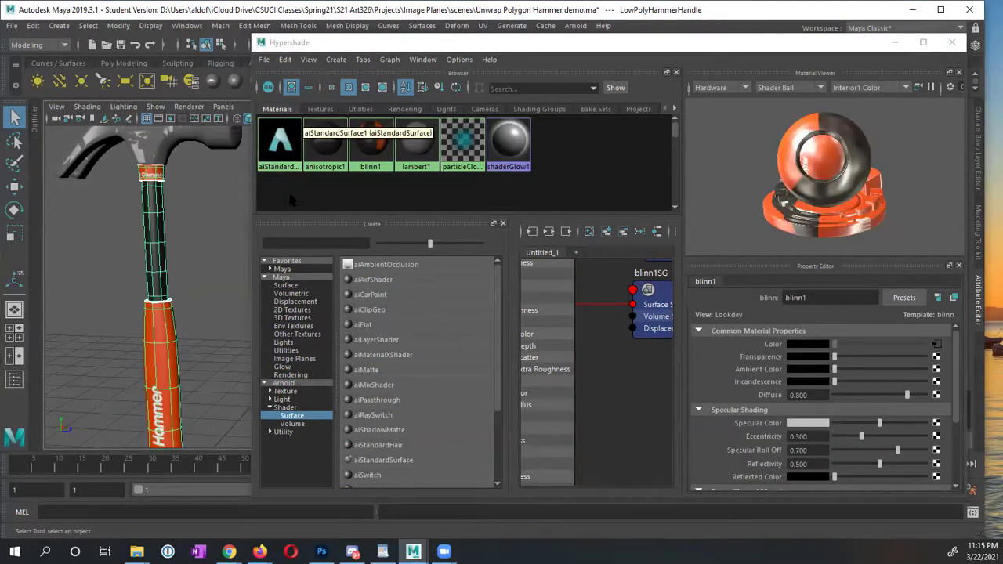
right_drag(280, 139, 274, 109)
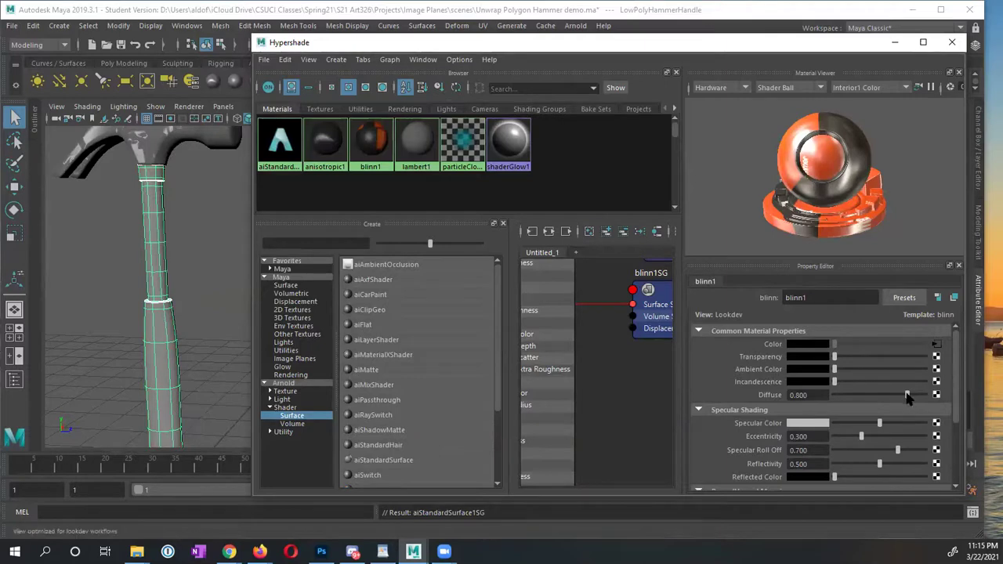
Map the base colour of the aiStandardSurface1 material with an Arnold aiImage texture
click(280, 143)
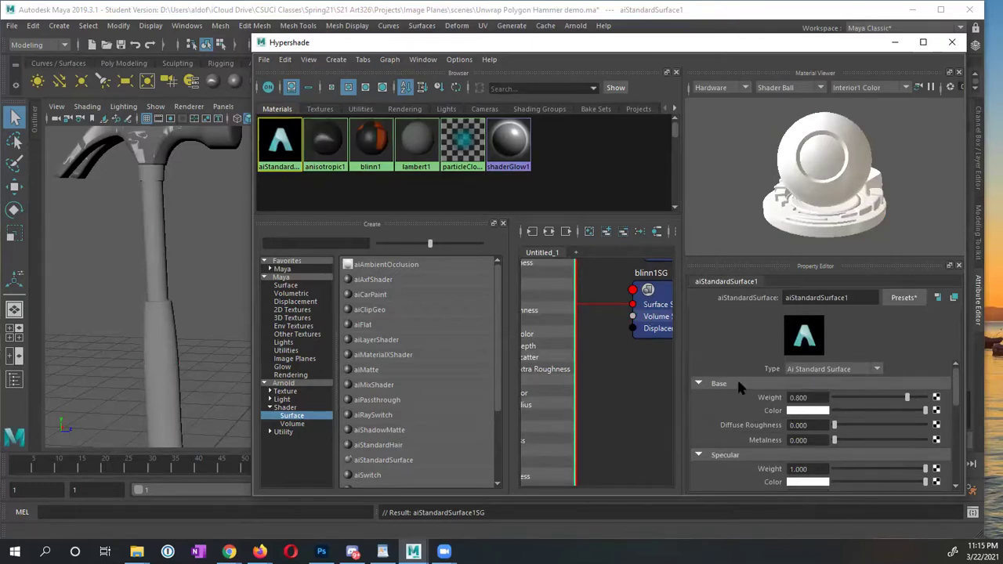
click(936, 411)
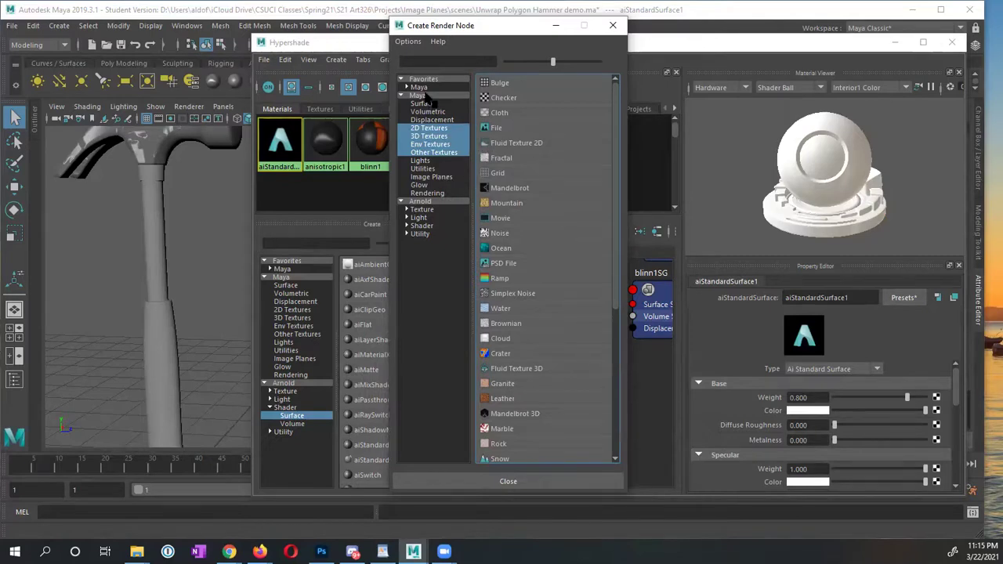
click(445, 129)
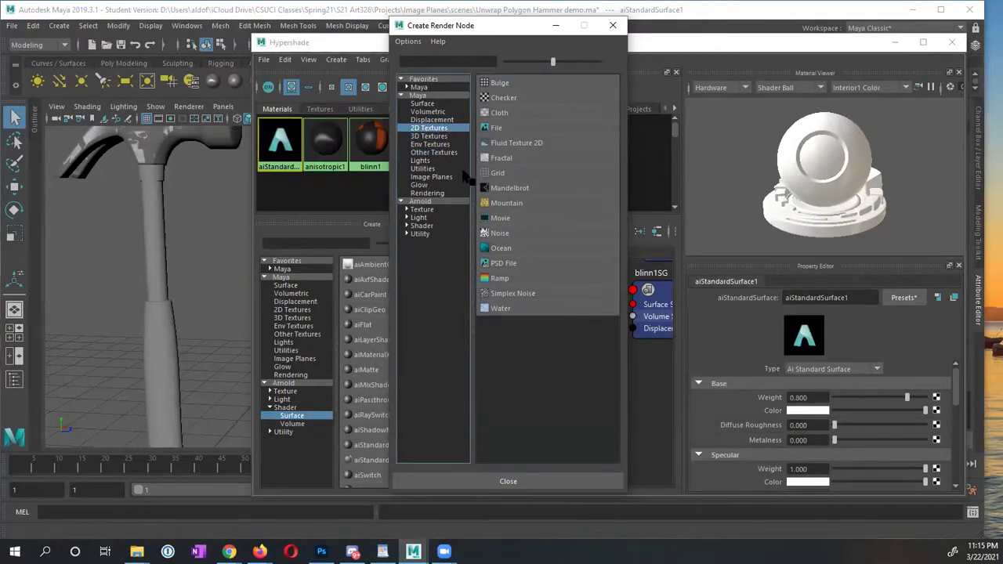
click(407, 209)
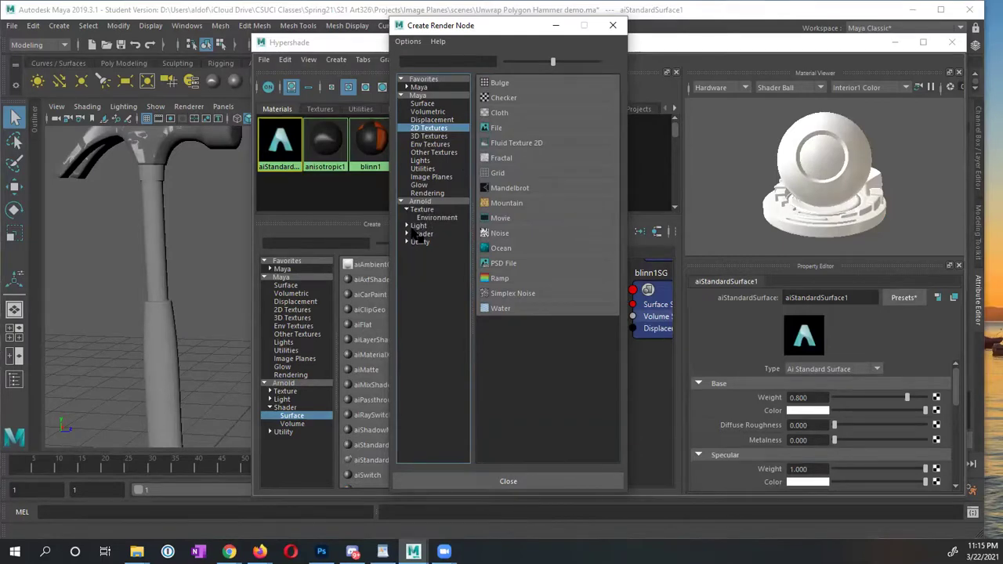
click(421, 210)
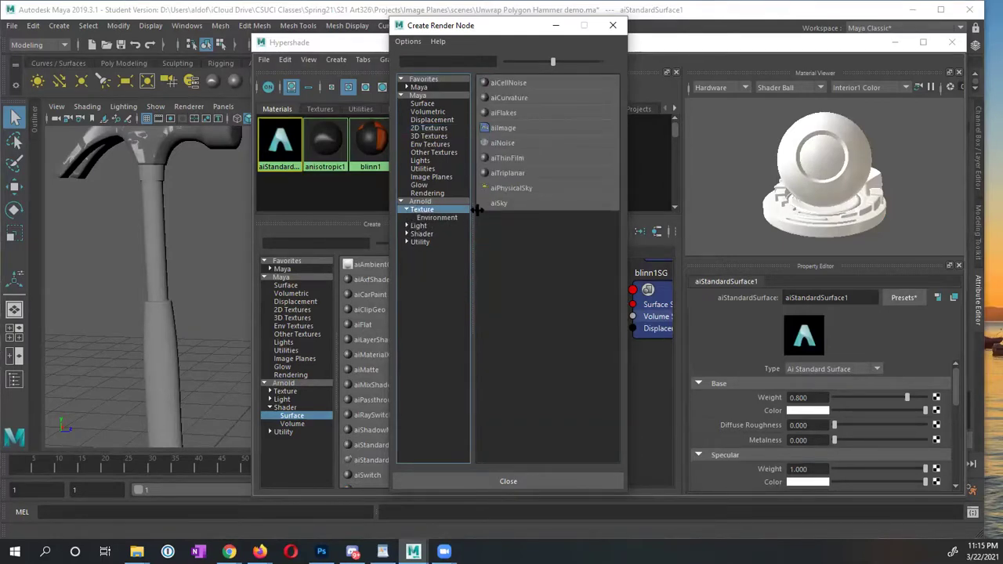
click(421, 234)
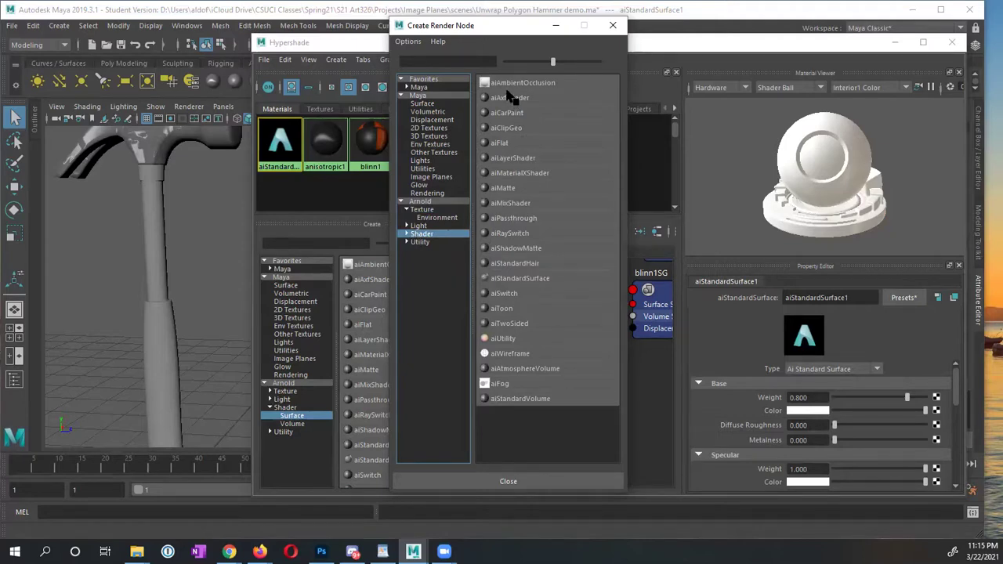
click(407, 234)
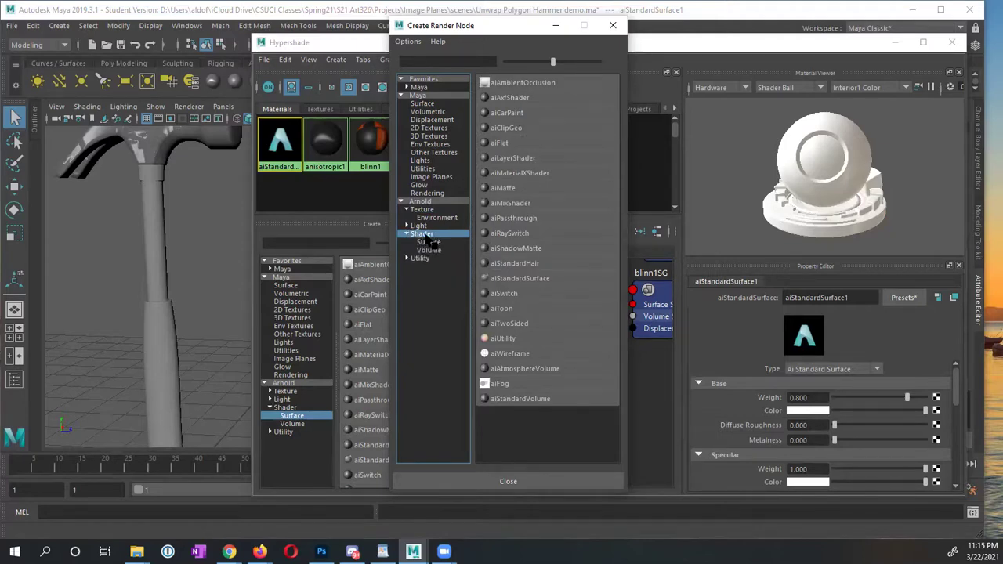
click(432, 243)
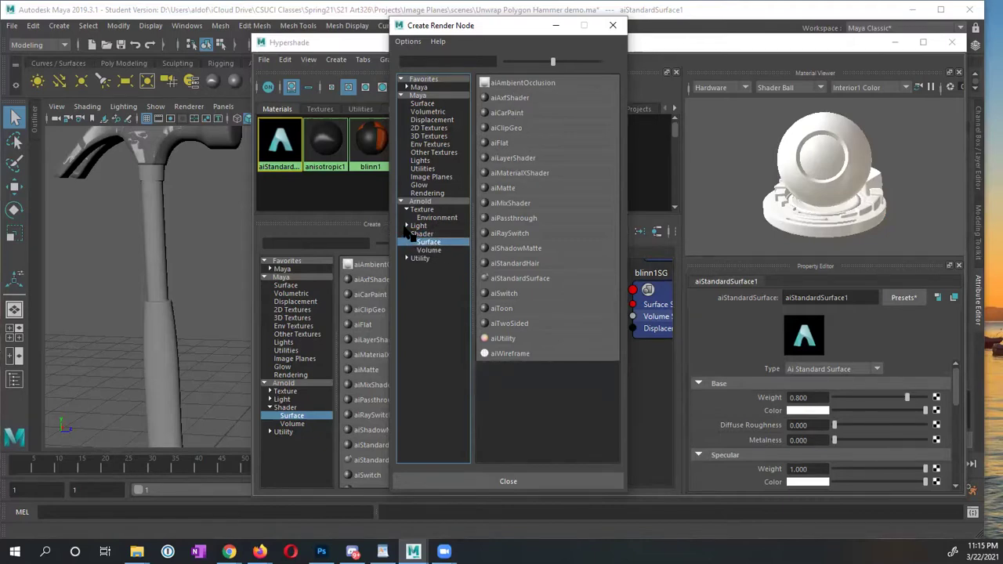
click(421, 210)
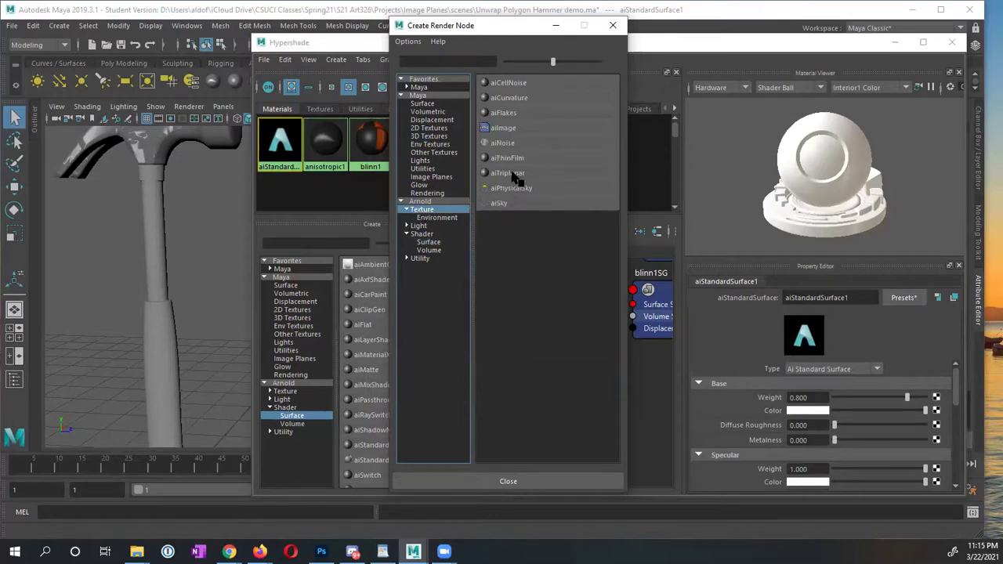
click(502, 130)
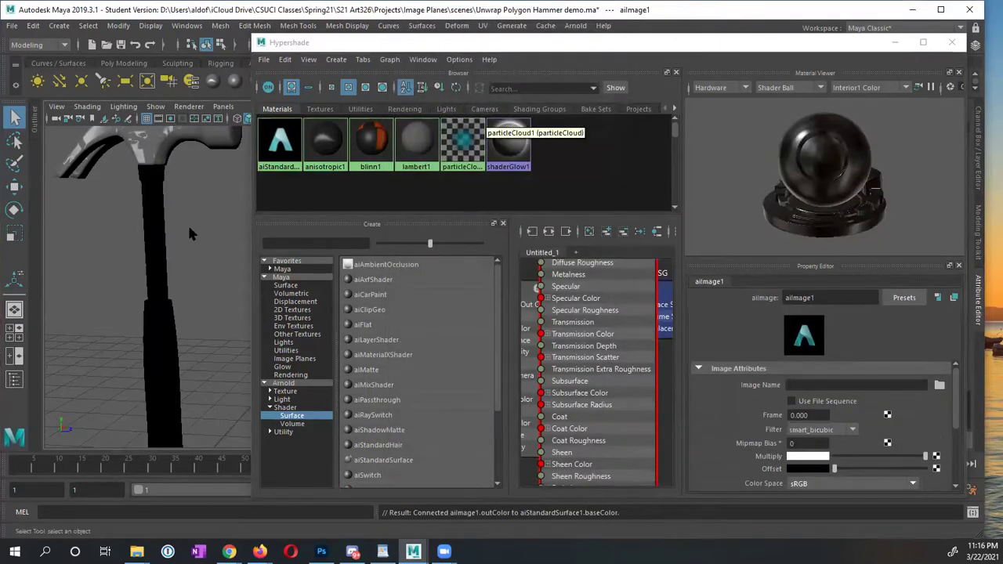
Load PolyHammerHandle.psd from the sourceimages folder as the image of the aiImage1 texture
click(940, 388)
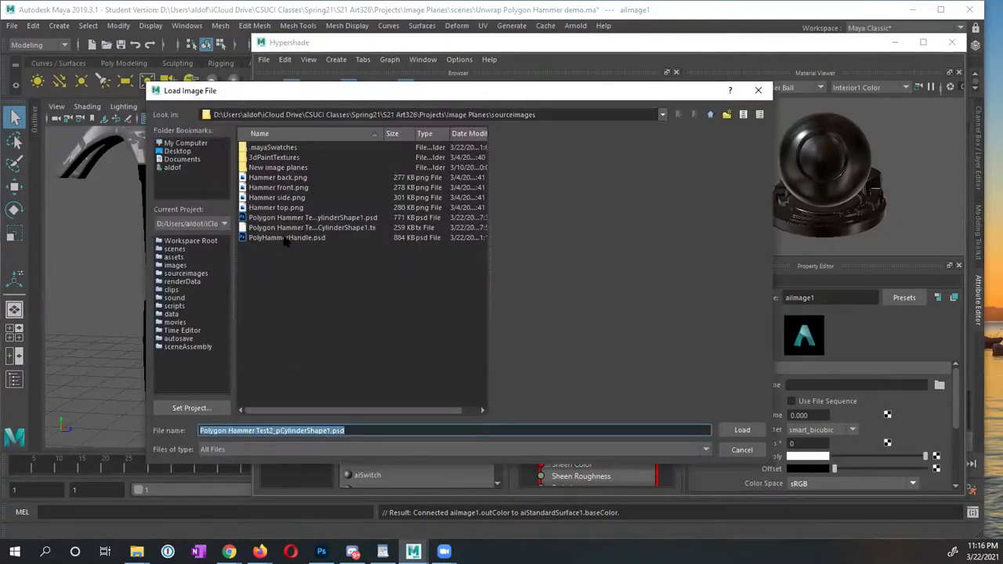
click(286, 238)
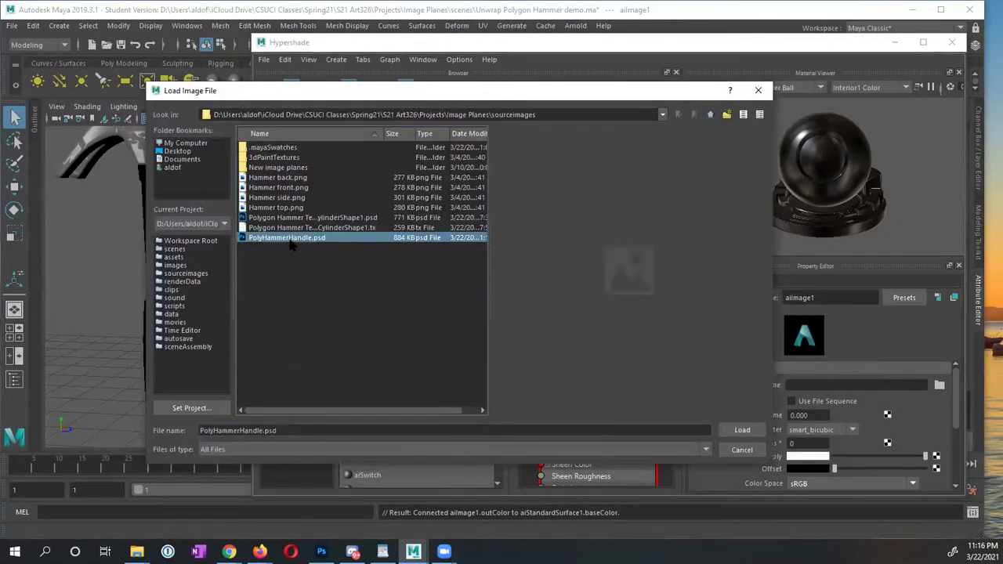
click(748, 429)
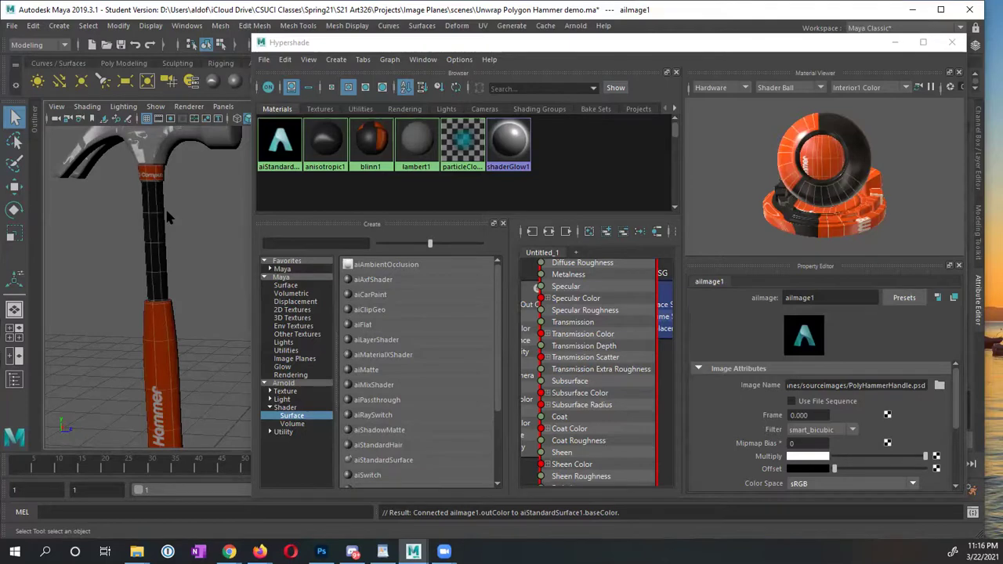
Switch to Photoshop, hide the UVSnapShot layer in PolyHammerHandle.psd and save the file
key(alt+Tab)
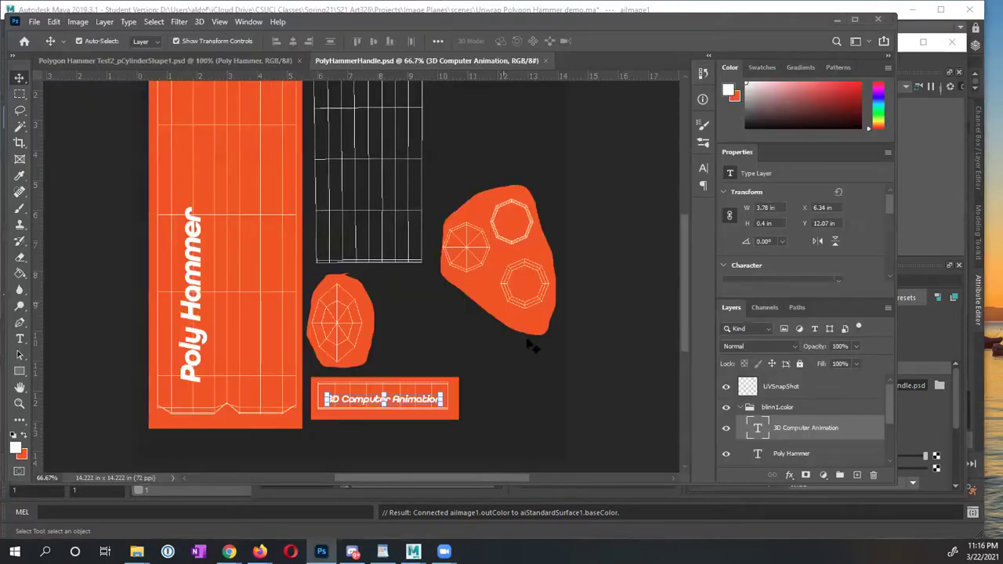
click(724, 389)
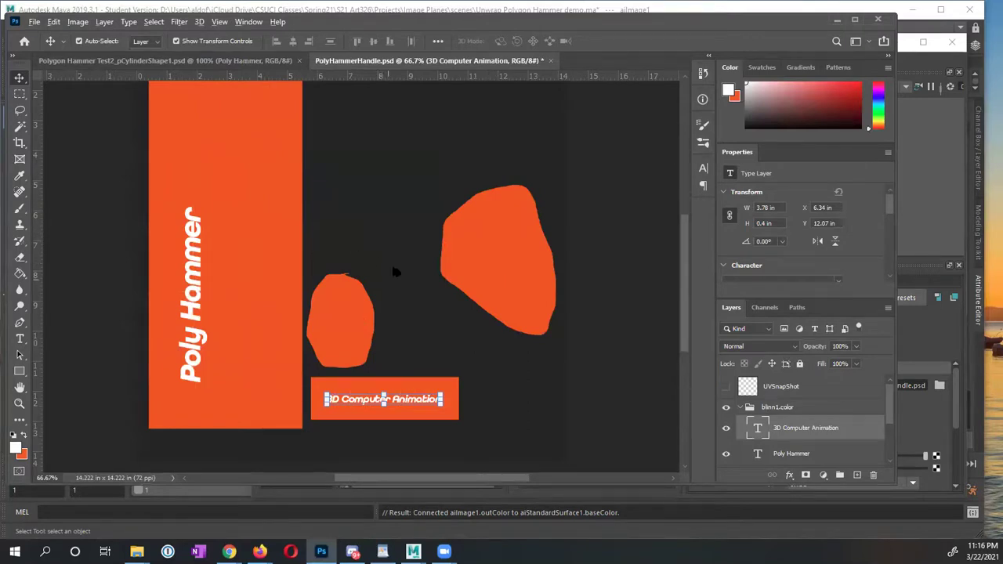
click(486, 212)
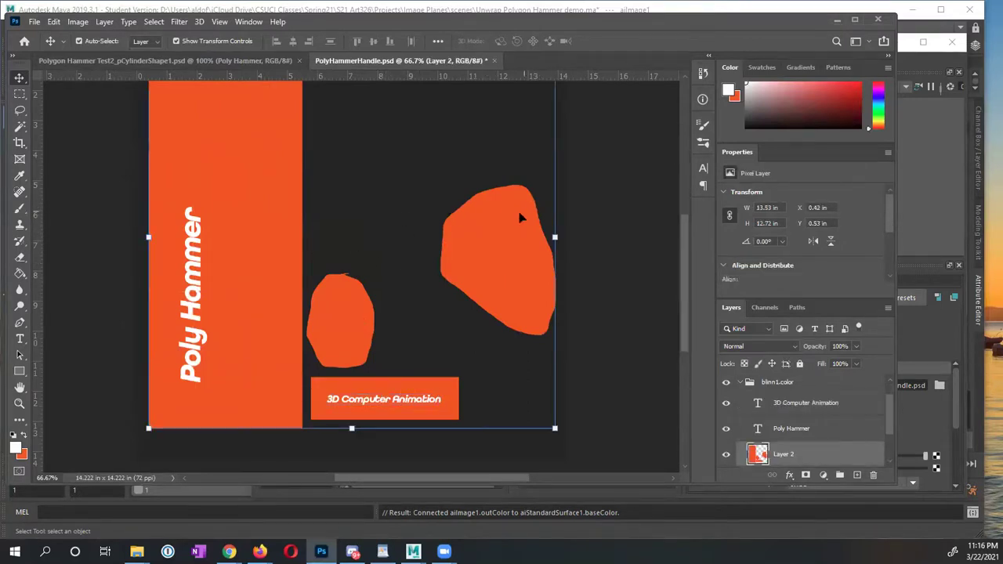
key(ctrl+minus)
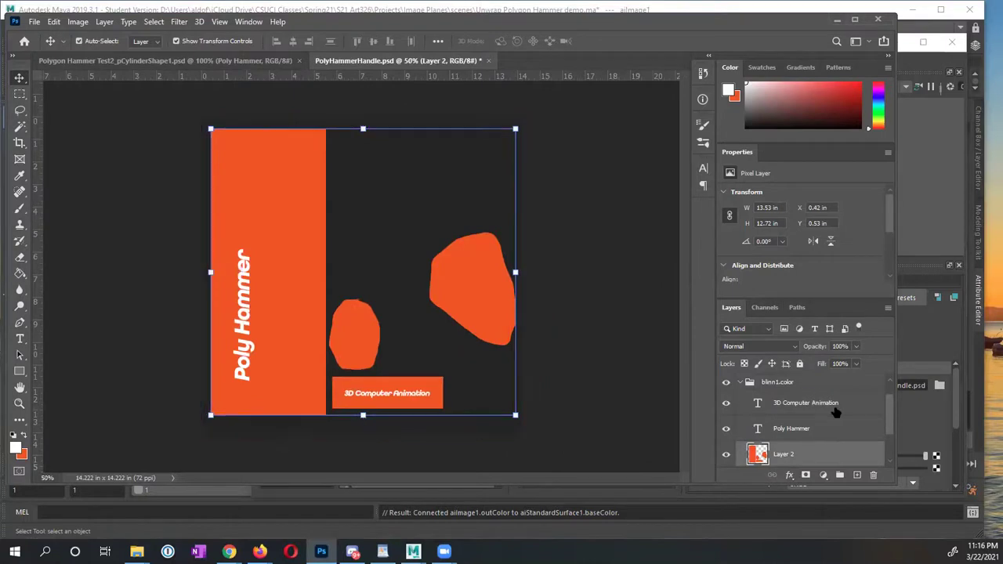
scroll(883, 416, up, 1)
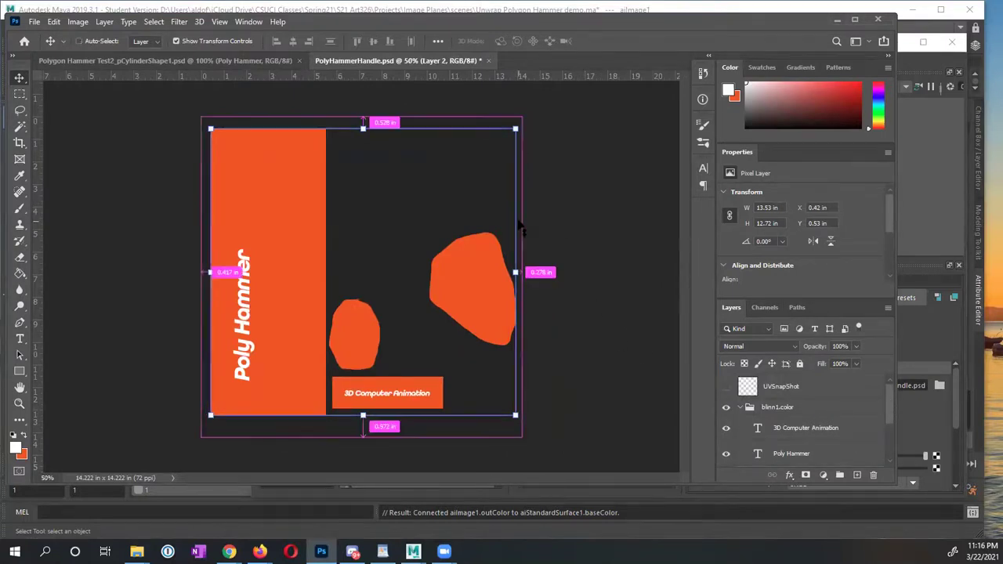
key(ctrl+s)
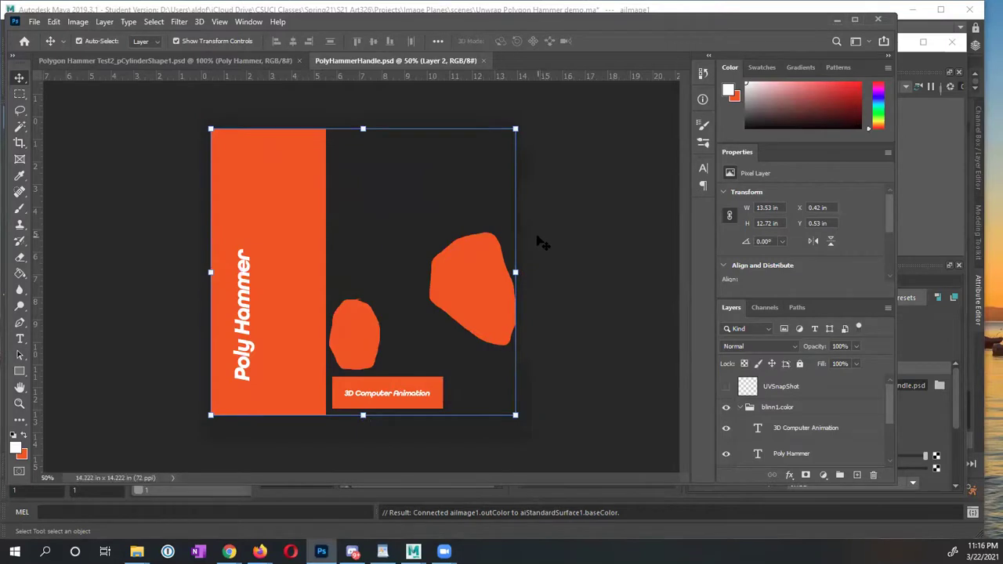
click(529, 423)
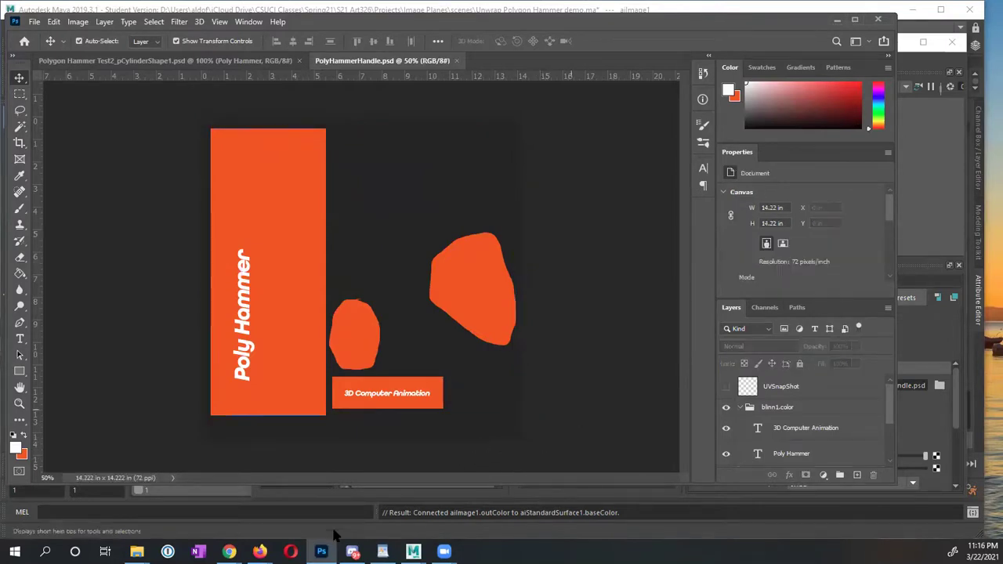
Switch back to Maya, check the handle's texture in the viewport and close the Hypershade
mouse_move(412, 551)
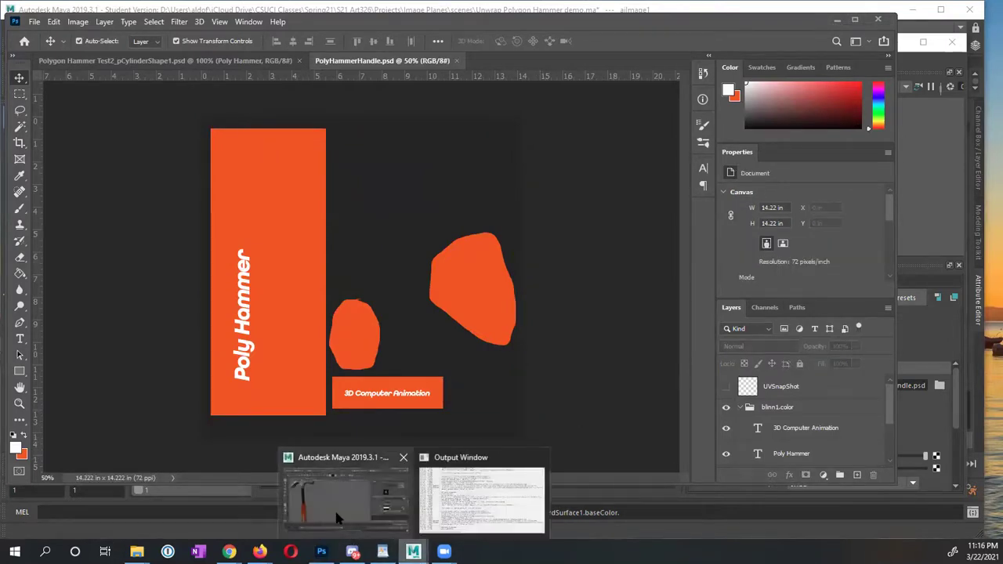
click(354, 479)
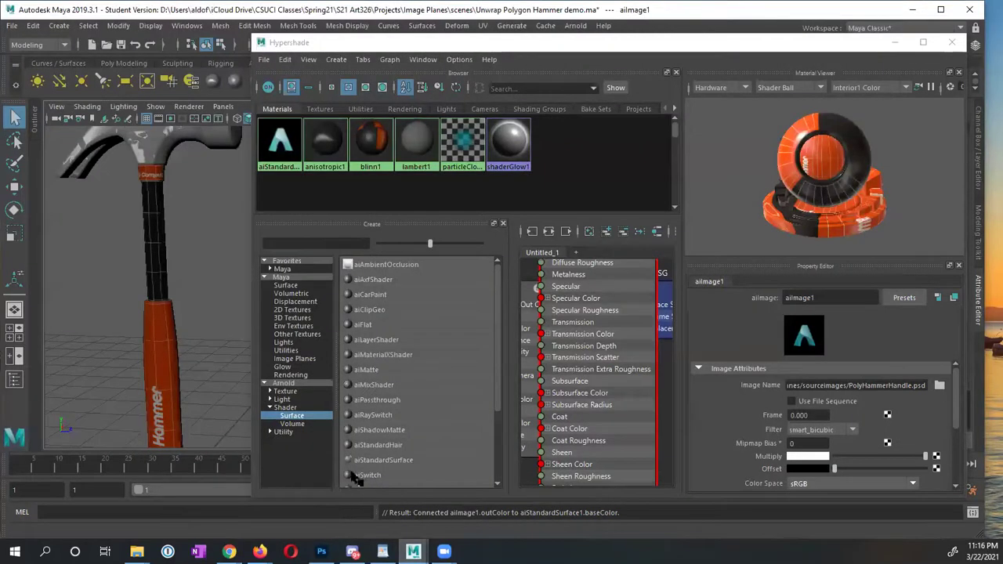
click(160, 328)
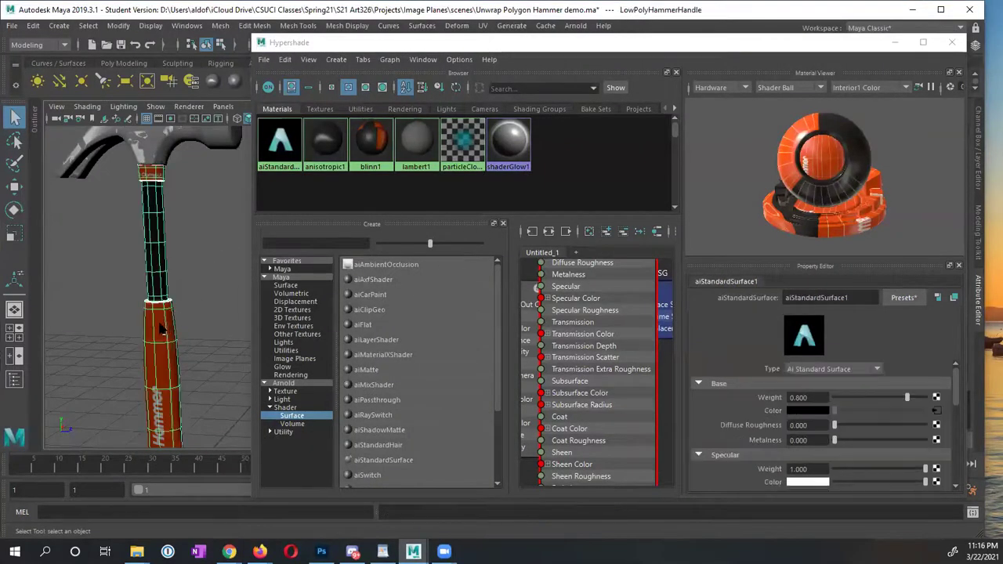
click(193, 244)
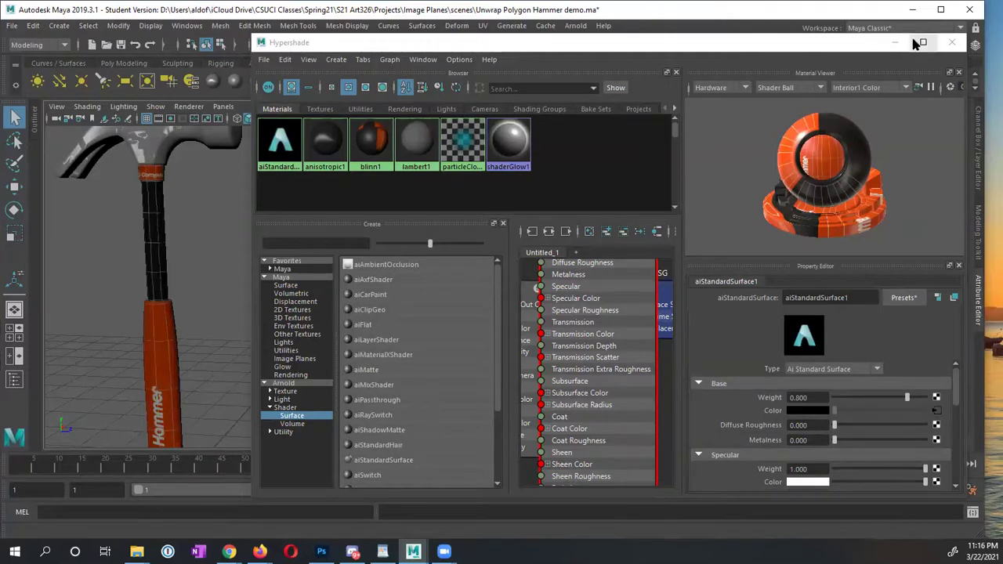
click(948, 43)
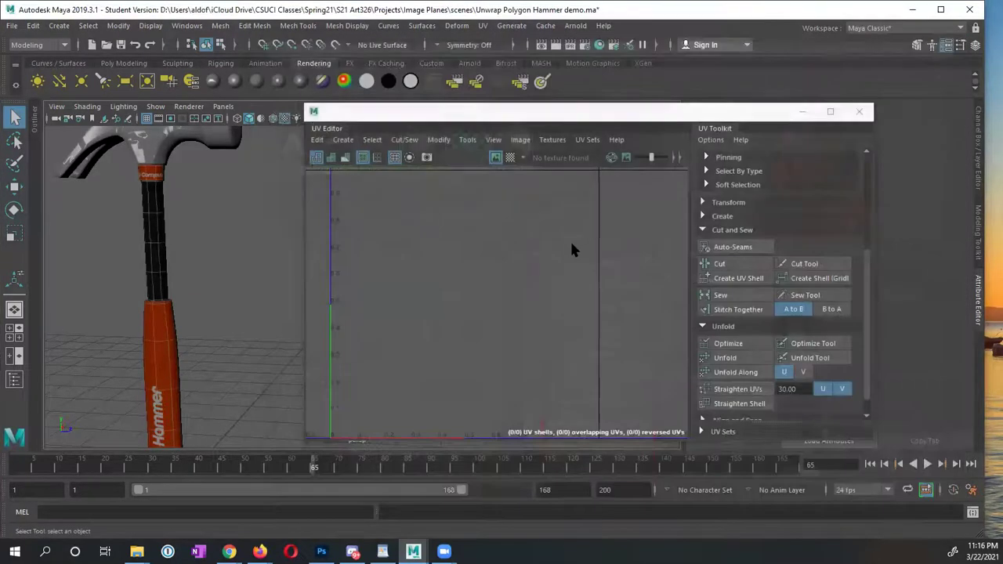
Select the hammer handle and update the PSD networks from the UV Editor
click(153, 340)
click(520, 139)
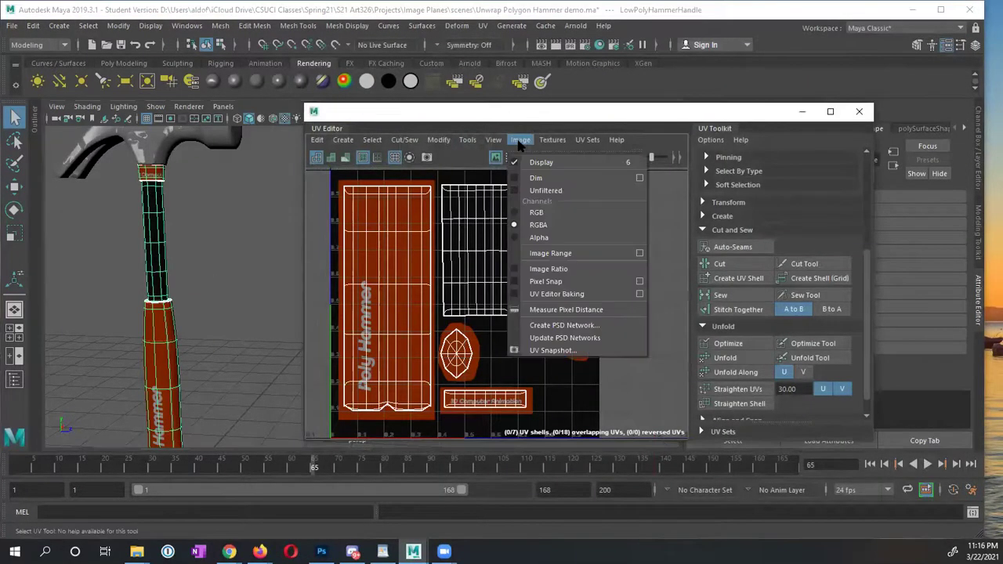
click(542, 338)
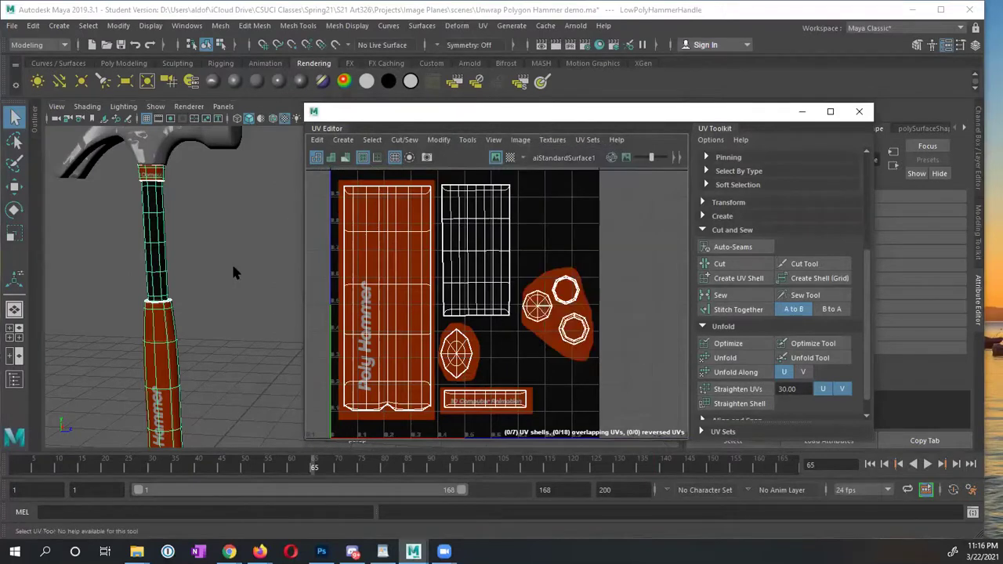
Examine the handle's texture in the viewport and UV Editor, reselecting it and toggling between shaded and textured display
click(177, 348)
click(163, 350)
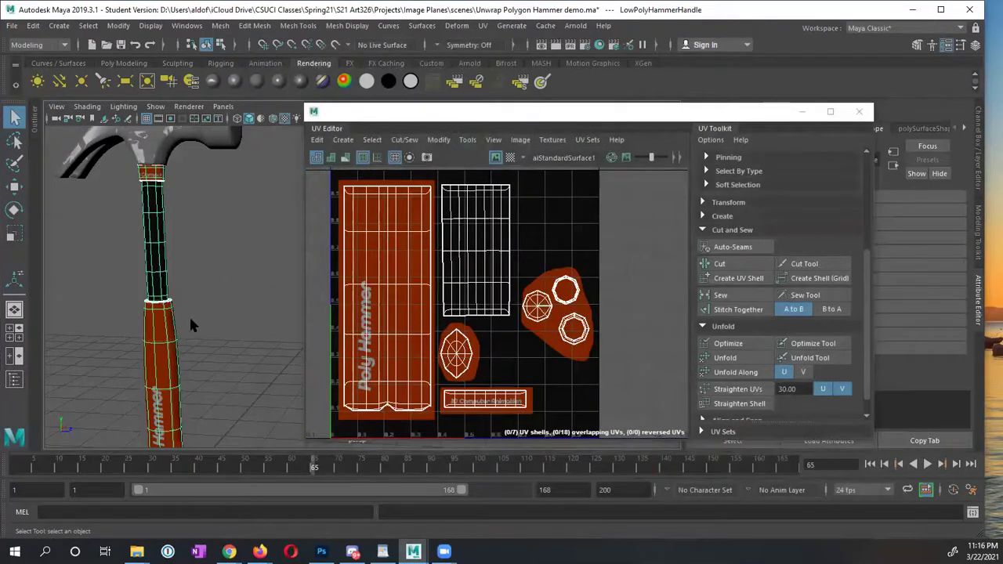
click(189, 315)
click(165, 347)
key(6)
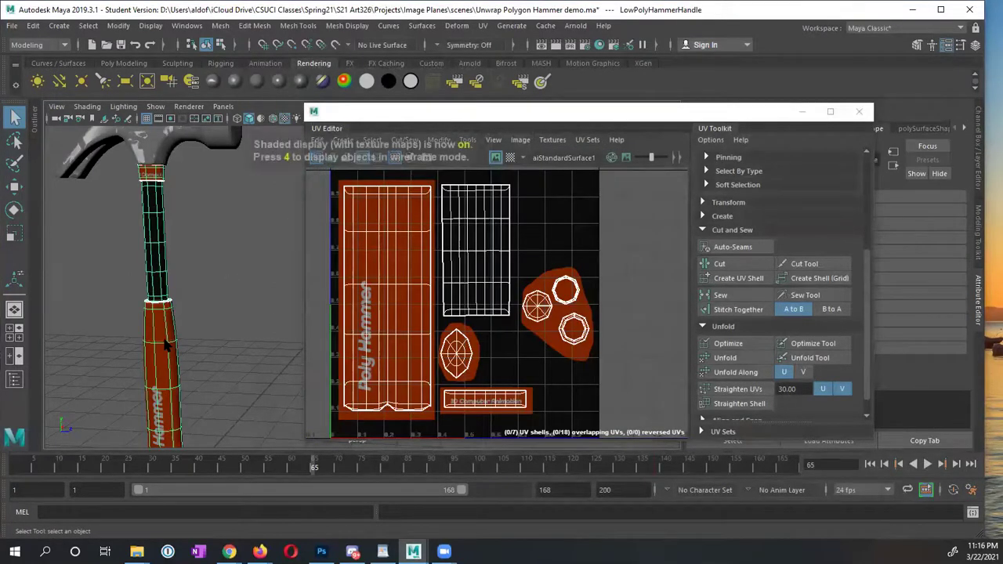
key(5)
key(6)
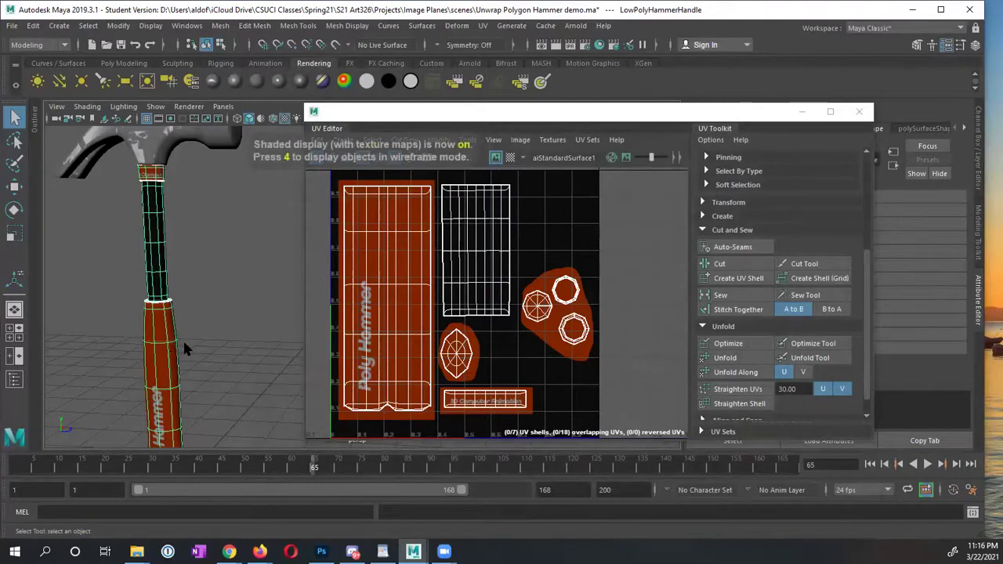
click(188, 348)
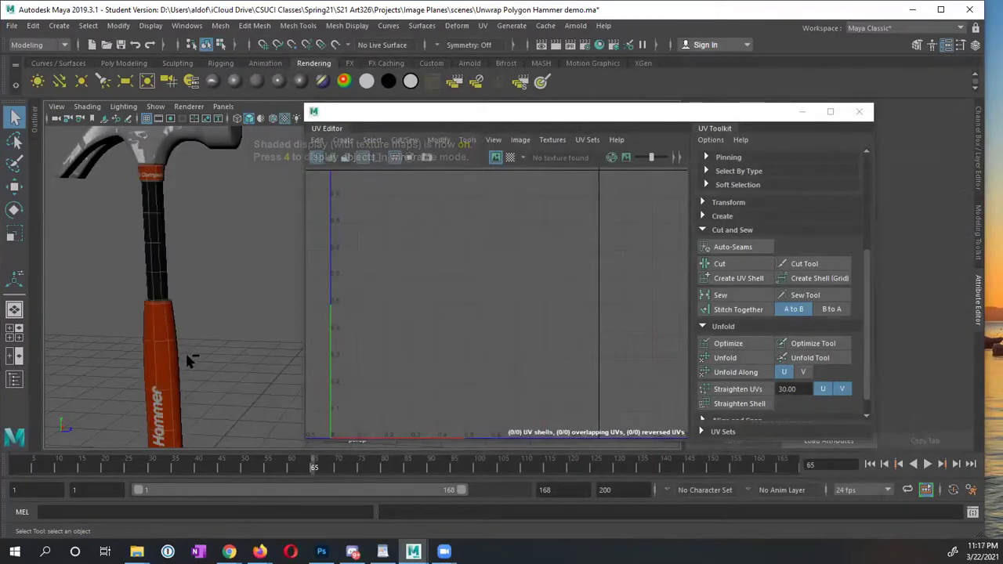
click(160, 354)
click(262, 296)
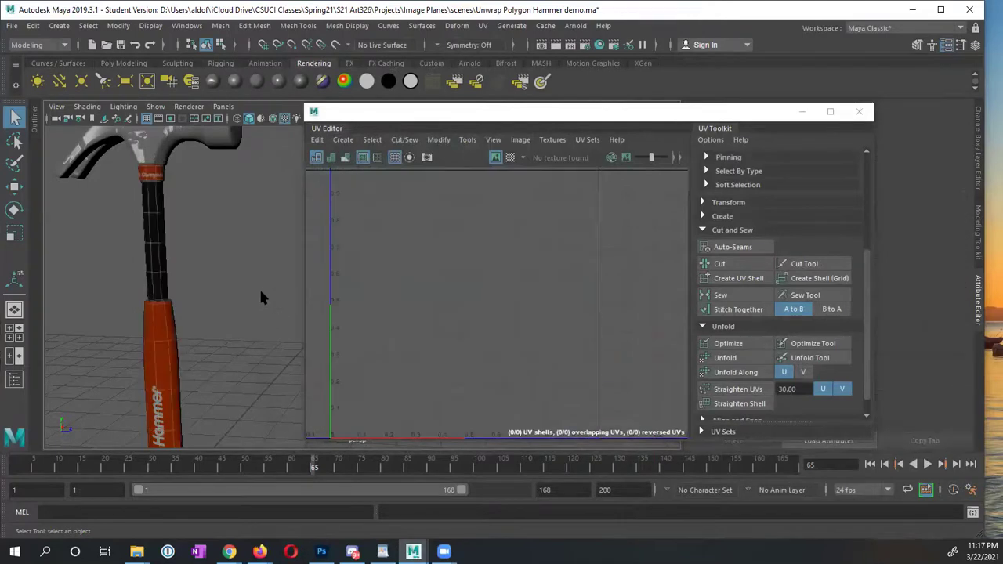
click(166, 352)
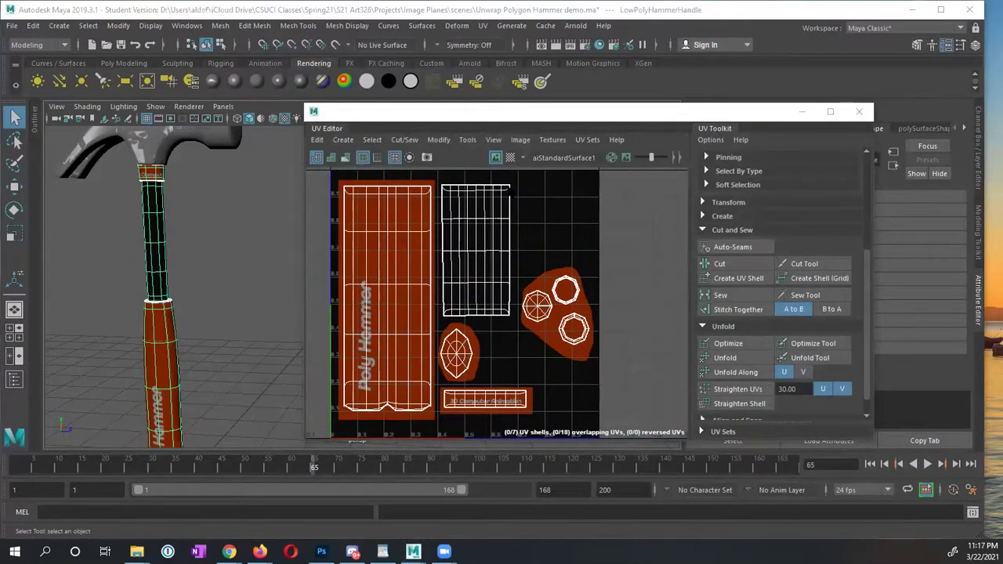
Switch to Photoshop, hide and reshow the 3D Computer Animation text layer, and switch back to Maya
key(alt+Tab)
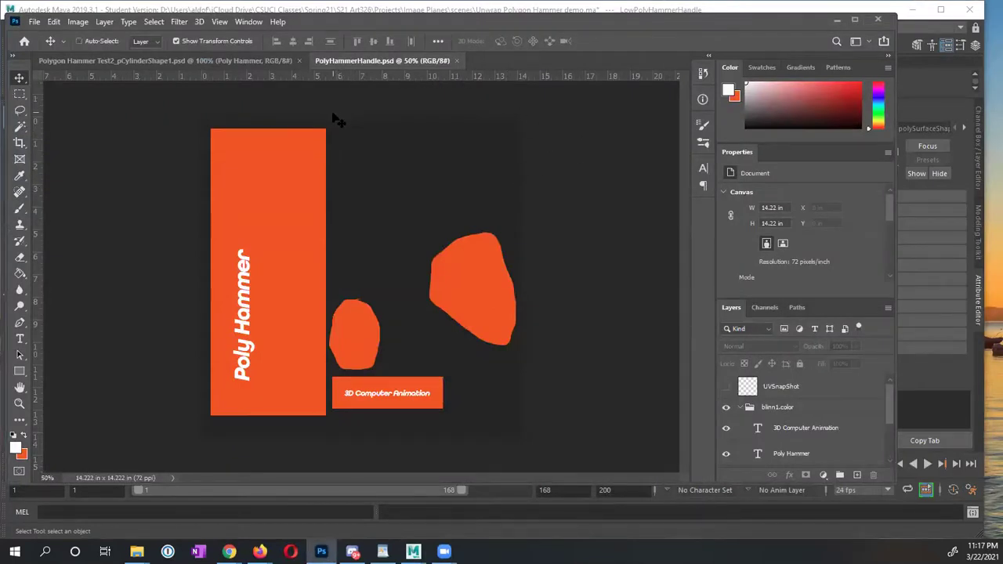
click(726, 429)
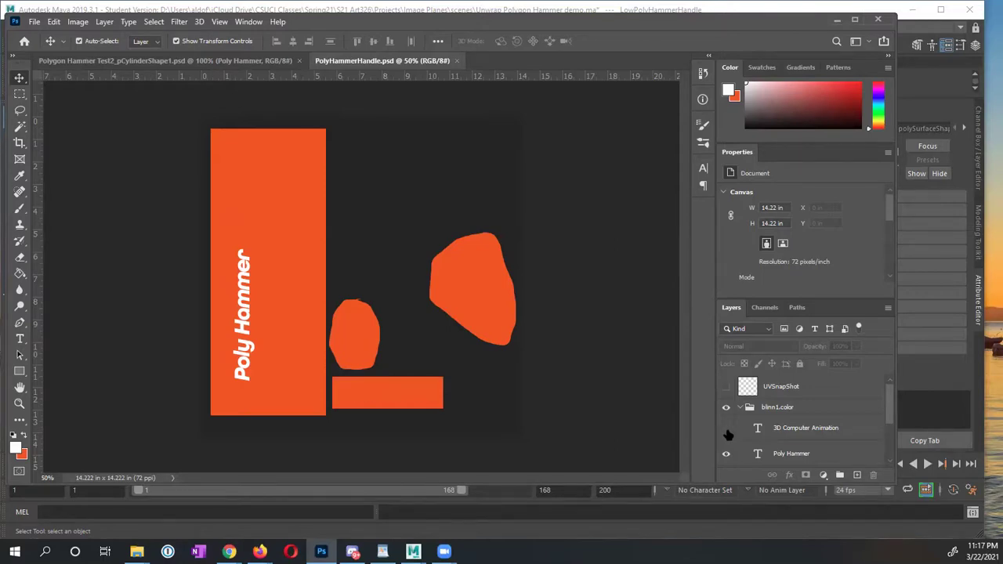
click(726, 428)
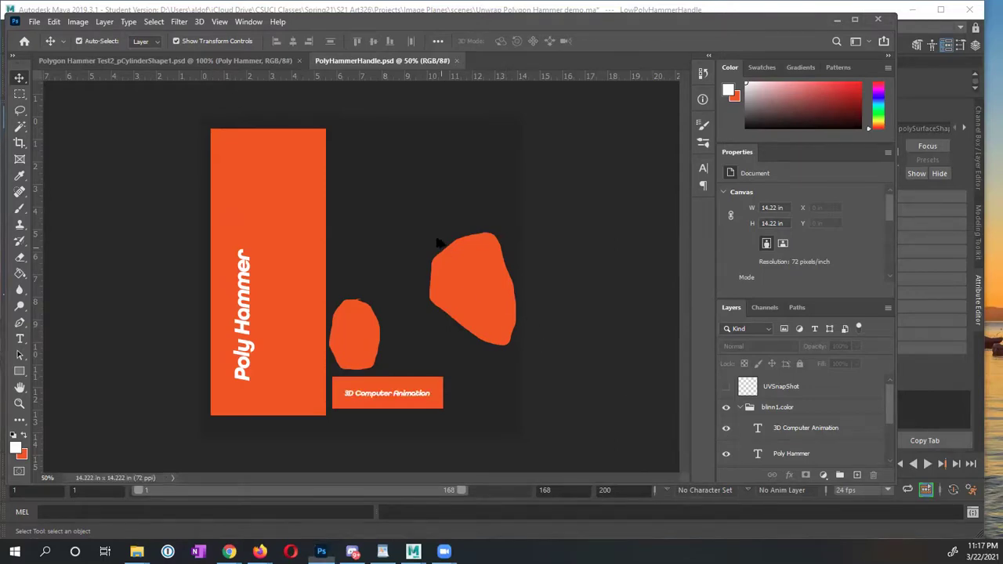
key(alt+Tab)
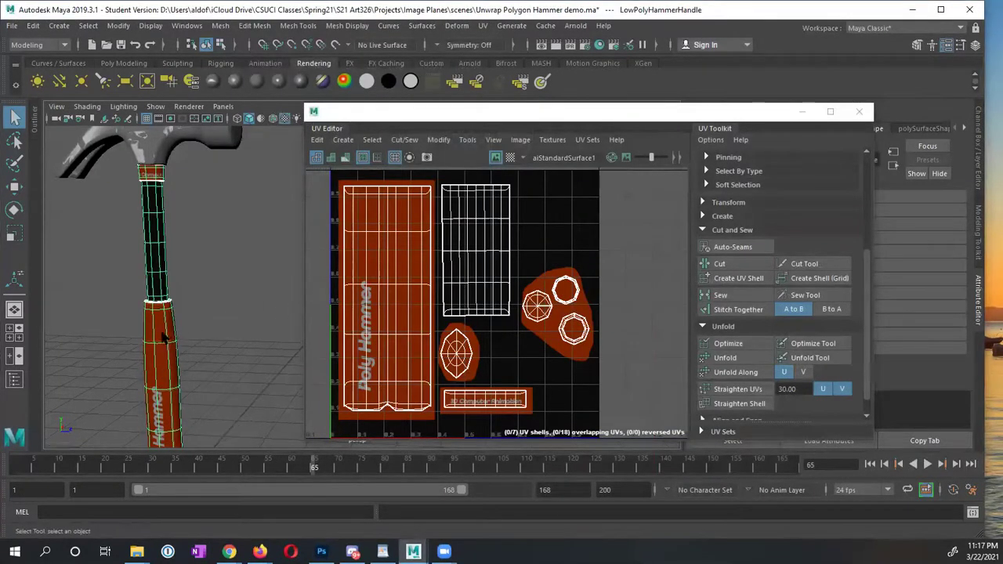
Open the Hypershade, inspect the aiStandardSurface1 material and minimize the window
click(601, 45)
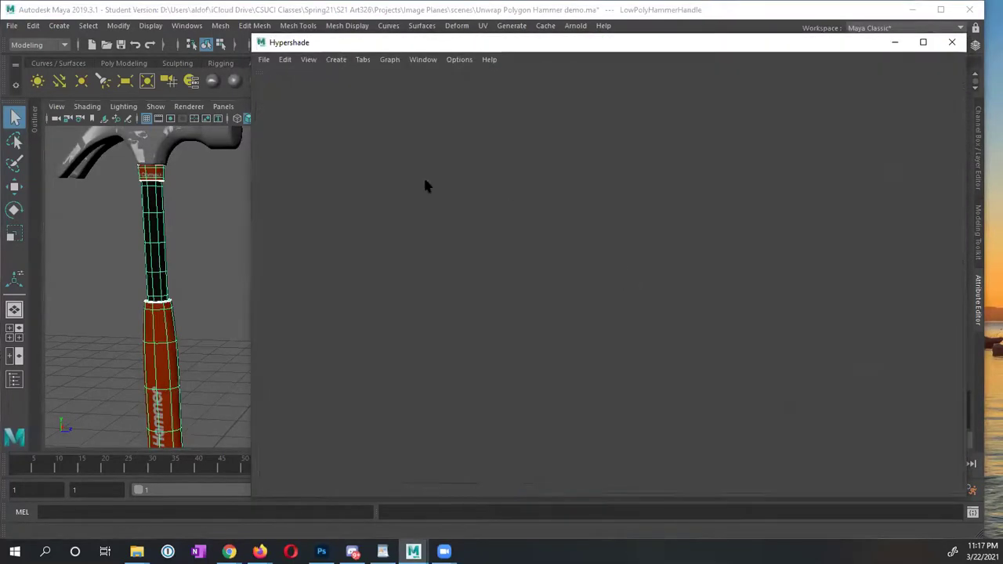
click(280, 143)
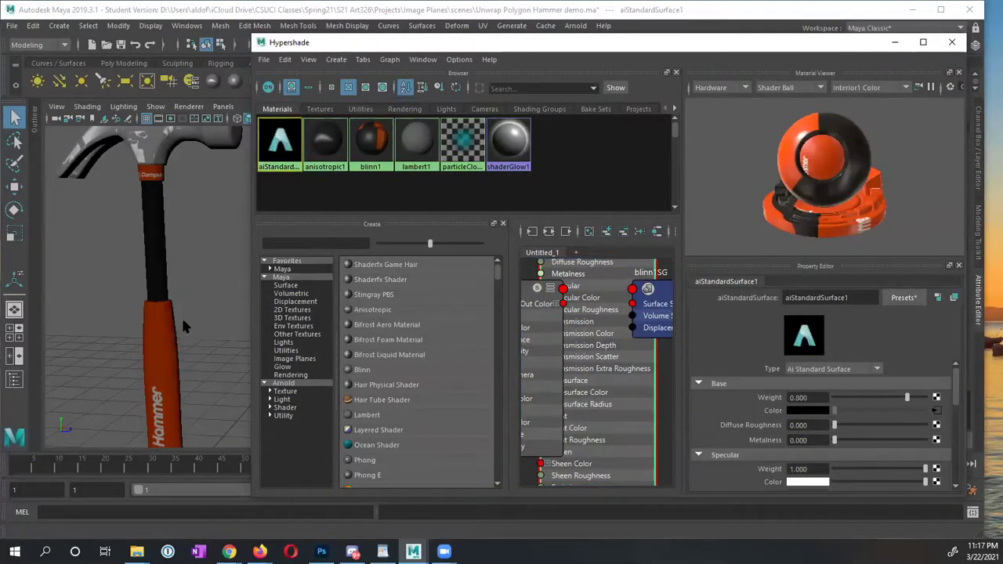
click(201, 243)
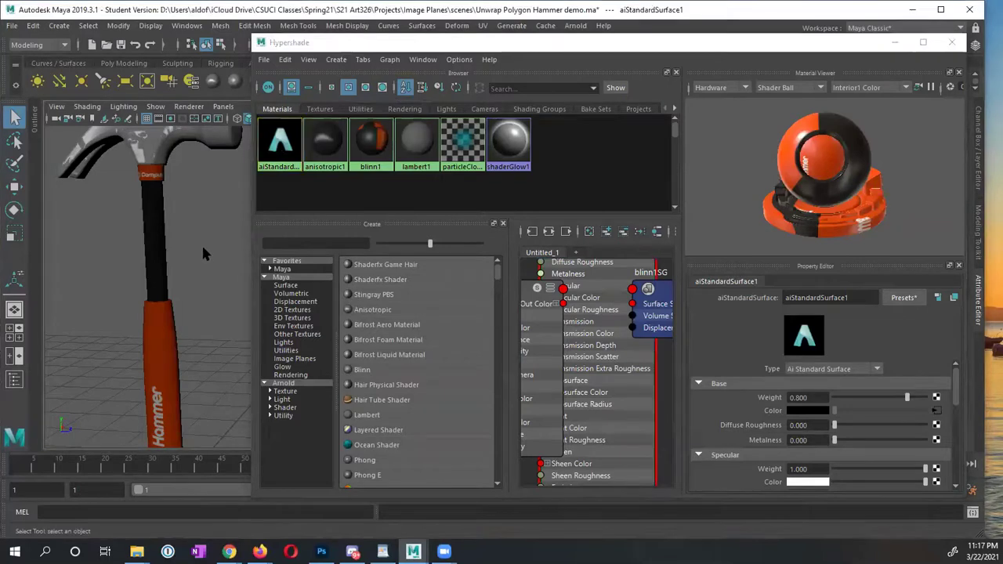
click(896, 44)
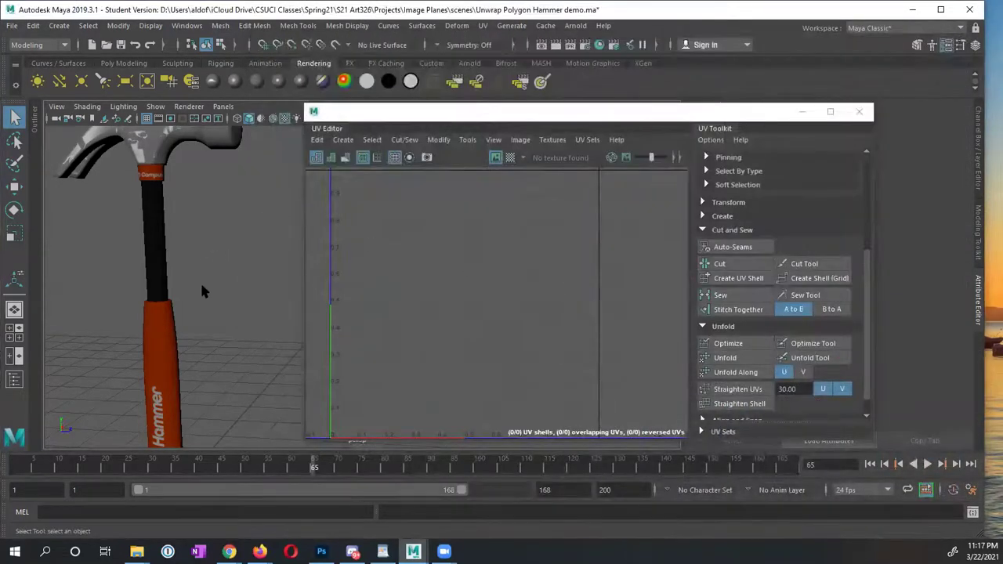
Select the hammer handle in the viewport and close the UV Editor
alt+drag(201, 292, 226, 302)
alt+middle_drag(226, 302, 226, 237)
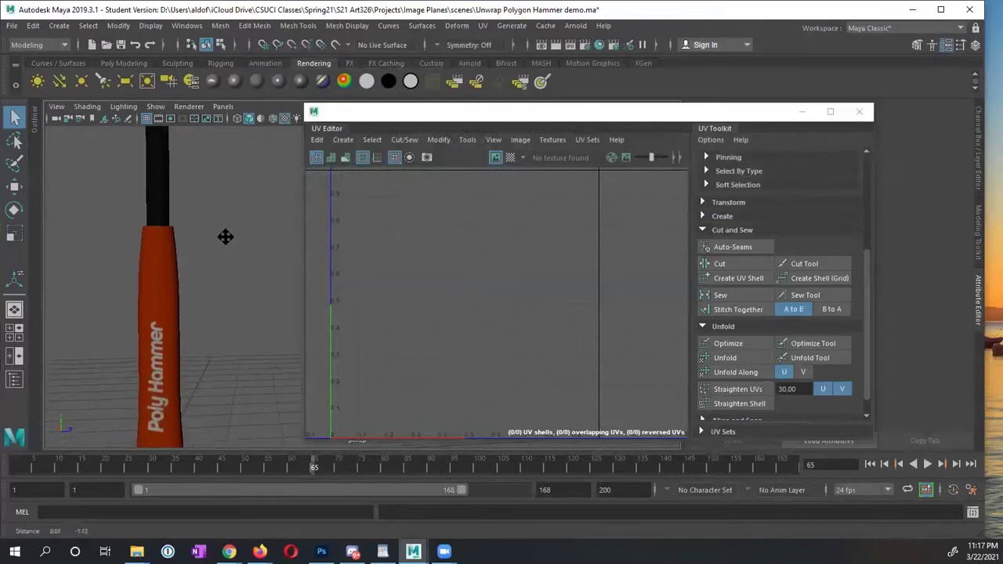
alt+drag(226, 237, 264, 267)
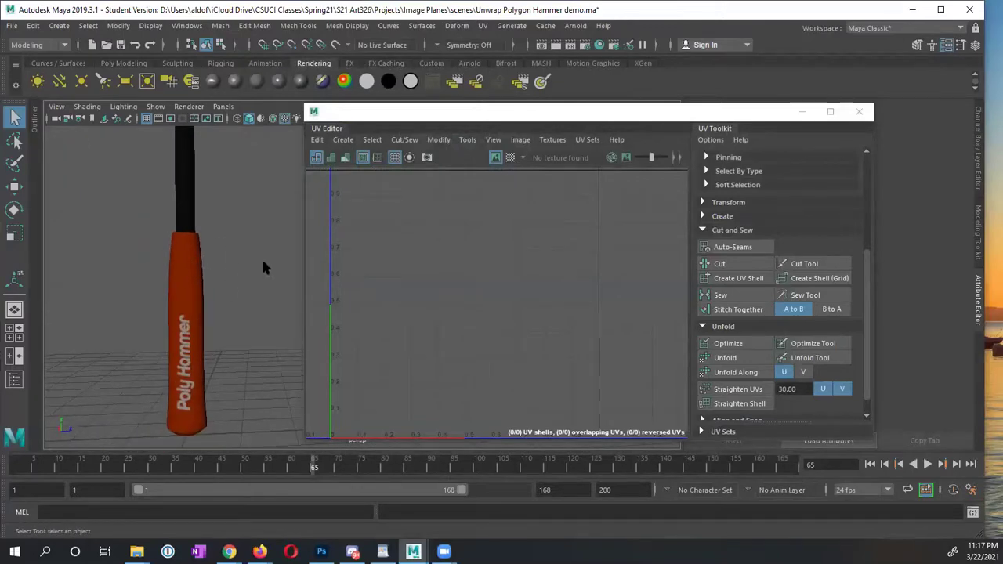
click(185, 302)
click(858, 111)
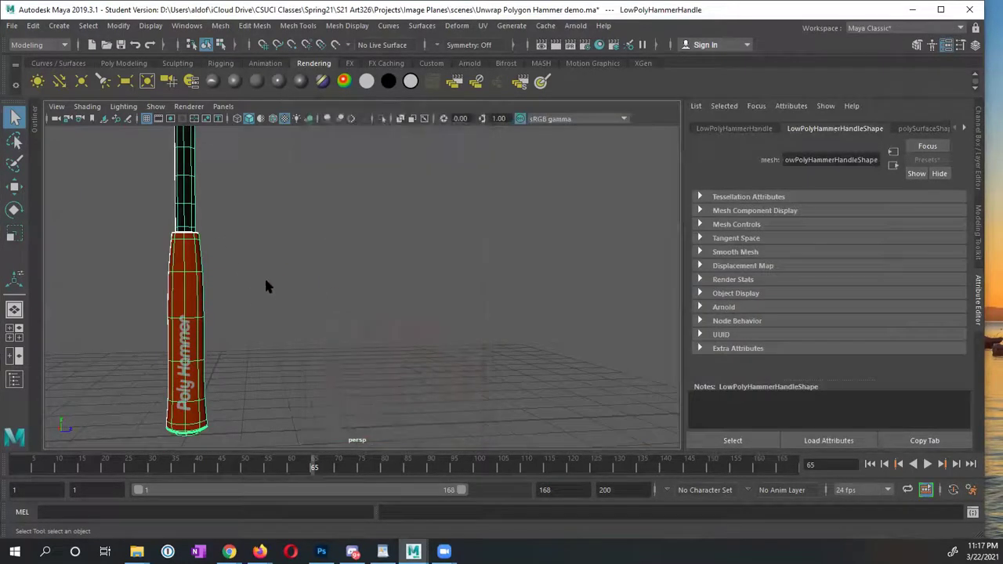
Examine the textured hammer from several angles and distances in the perspective view
alt+drag(267, 287, 240, 340)
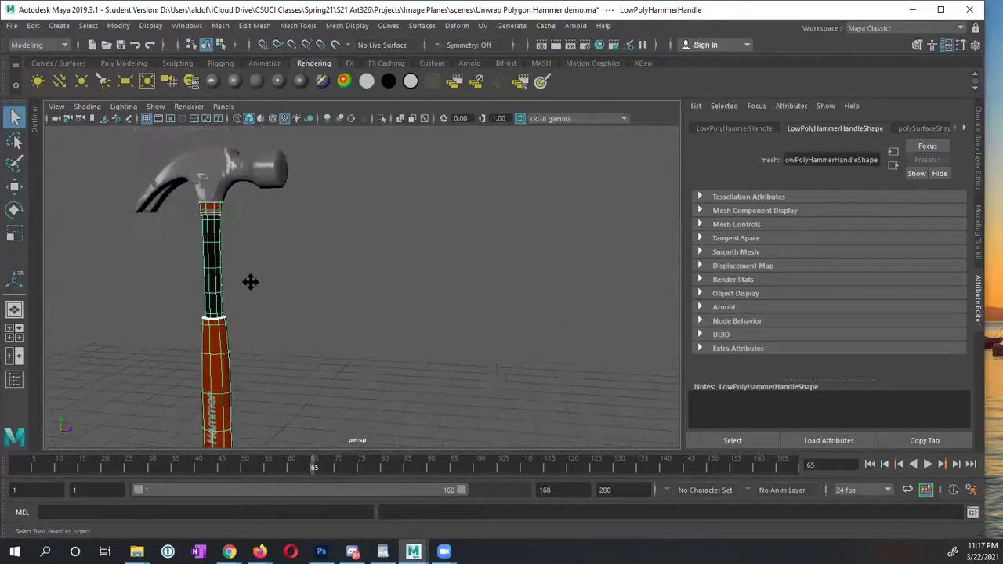
alt+middle_drag(250, 282, 316, 300)
alt+drag(291, 321, 246, 280)
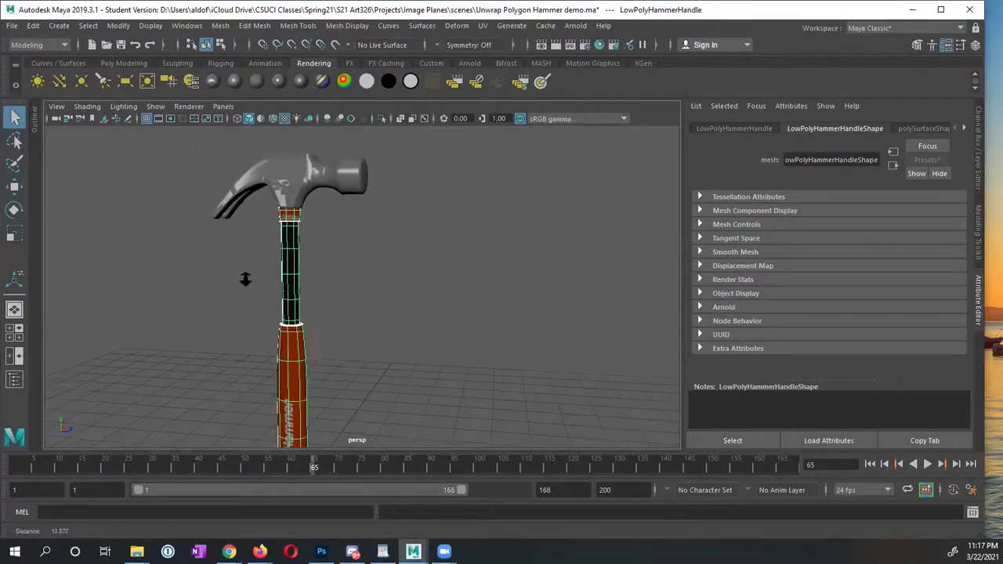
alt+right_drag(246, 279, 143, 291)
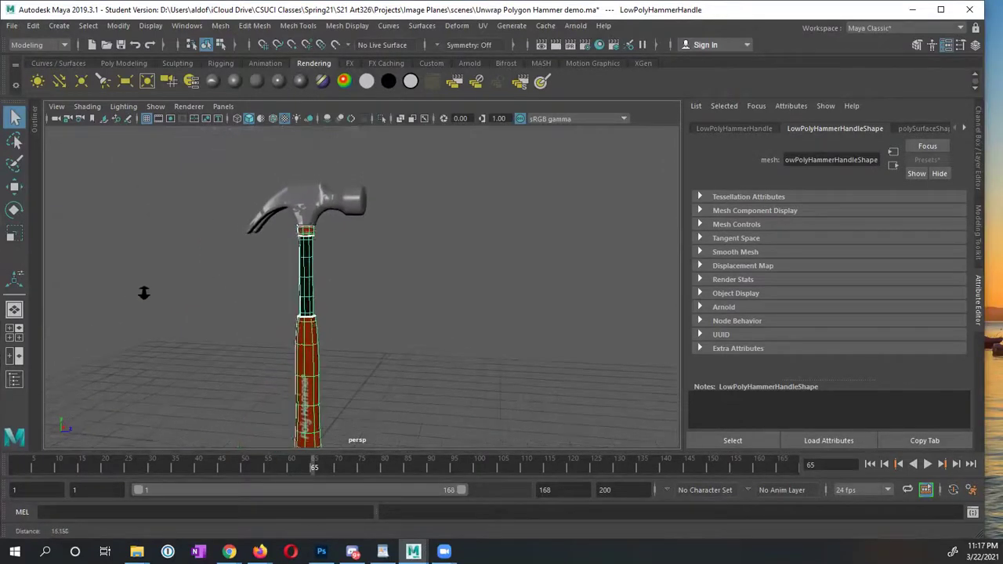
alt+drag(143, 290, 243, 308)
alt+middle_drag(242, 309, 245, 289)
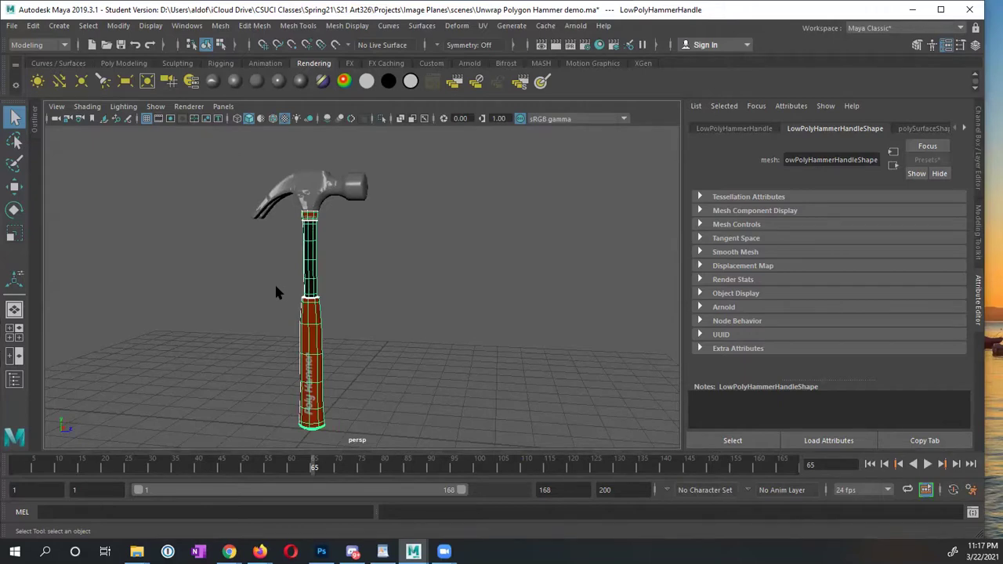
click(262, 229)
scroll(375, 259, up, 3)
click(271, 236)
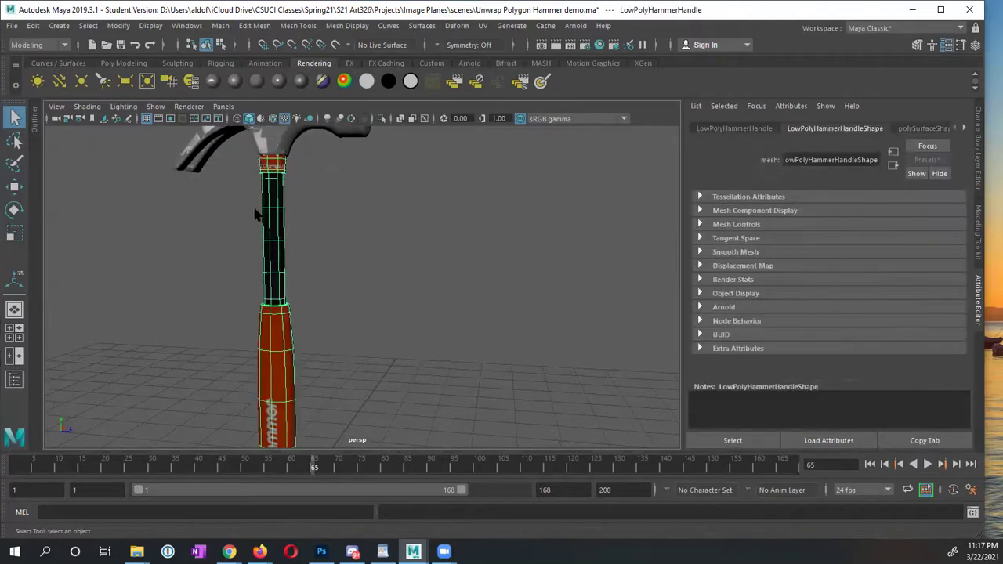
Switch the handle to face selection and select the faces of the black shaft between the orange collar and grip
right_click(269, 206)
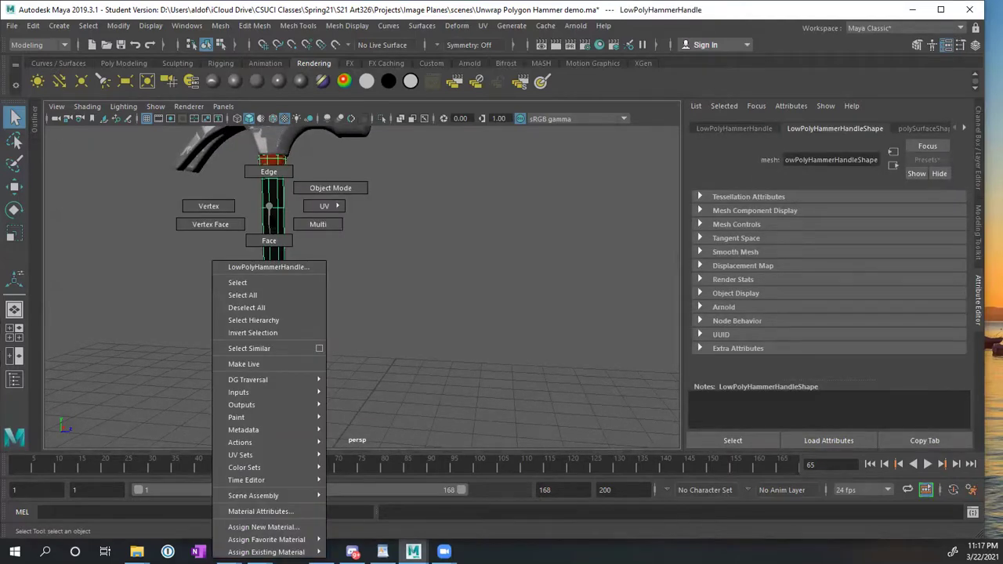
click(242, 208)
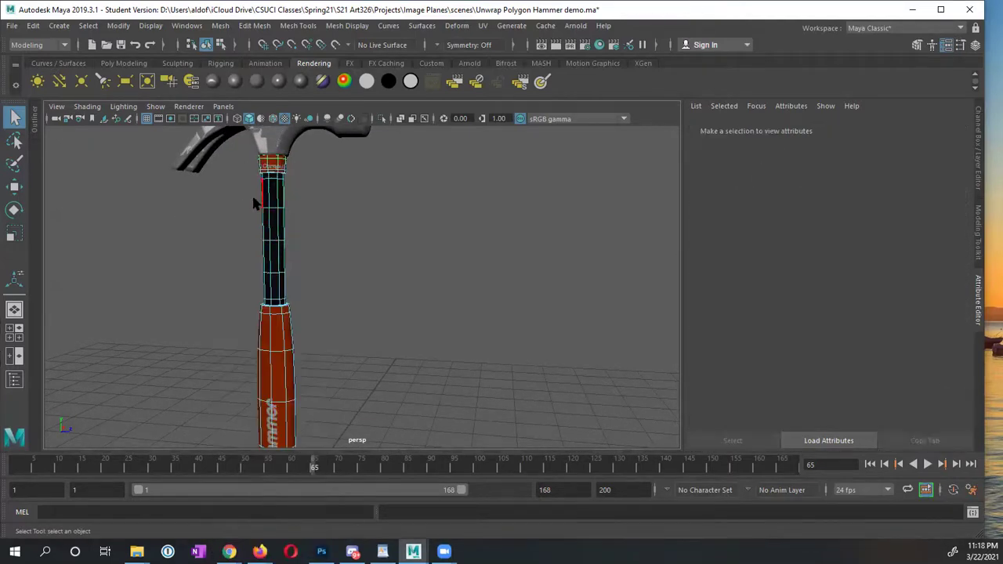
alt+middle_drag(260, 222, 350, 230)
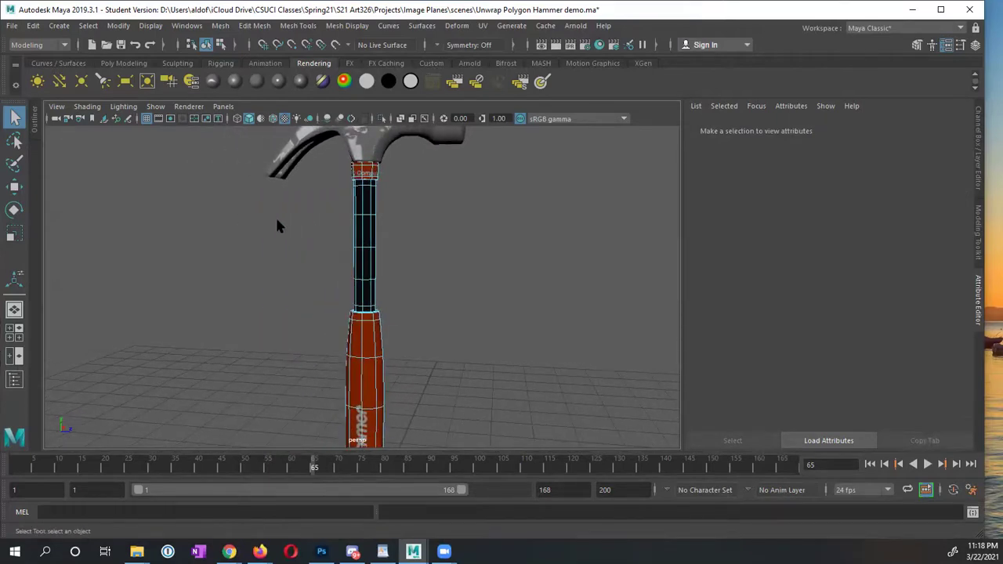
alt+drag(276, 226, 423, 224)
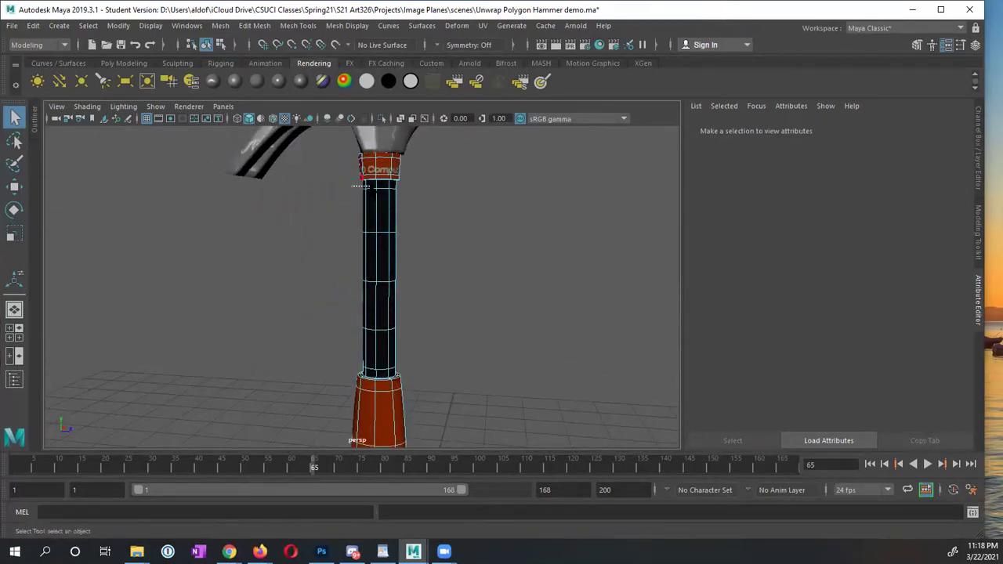
drag(351, 186, 418, 369)
Refine the face selection at the shaft's lower end, removing the orange grip's outer faces and including the narrow inner ring
alt+drag(330, 316, 502, 317)
alt+drag(370, 304, 504, 336)
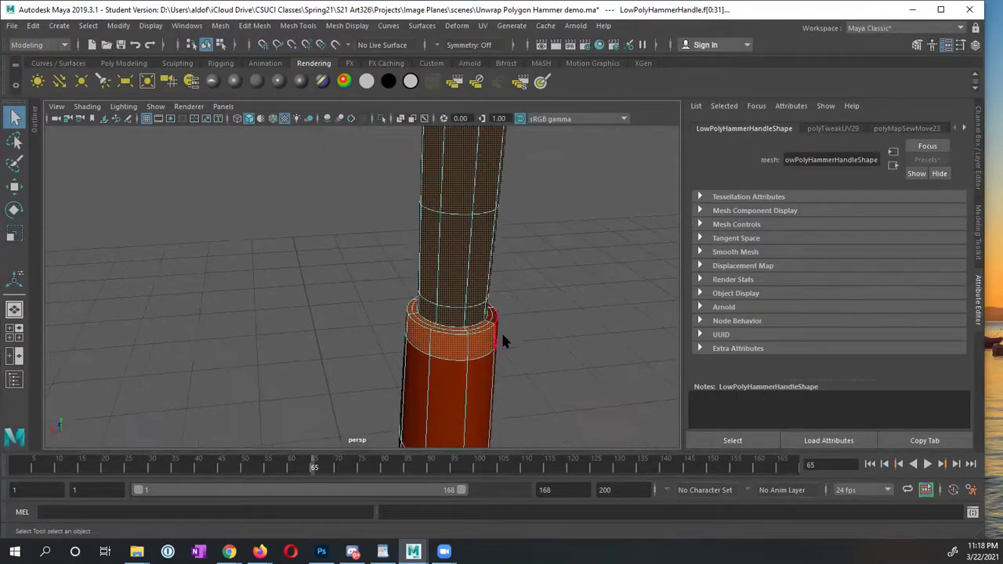
shift+click(452, 331)
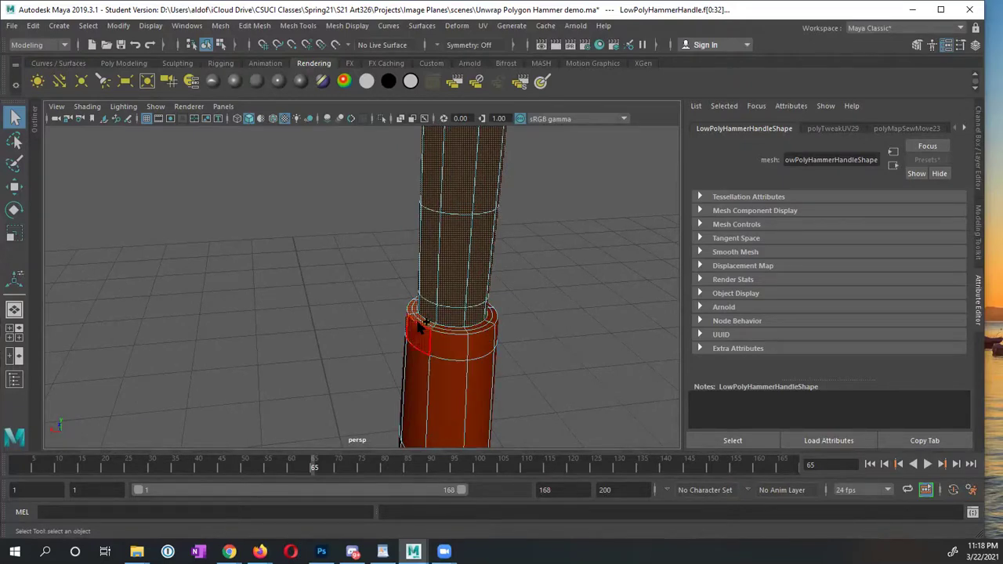
alt+drag(427, 323, 331, 343)
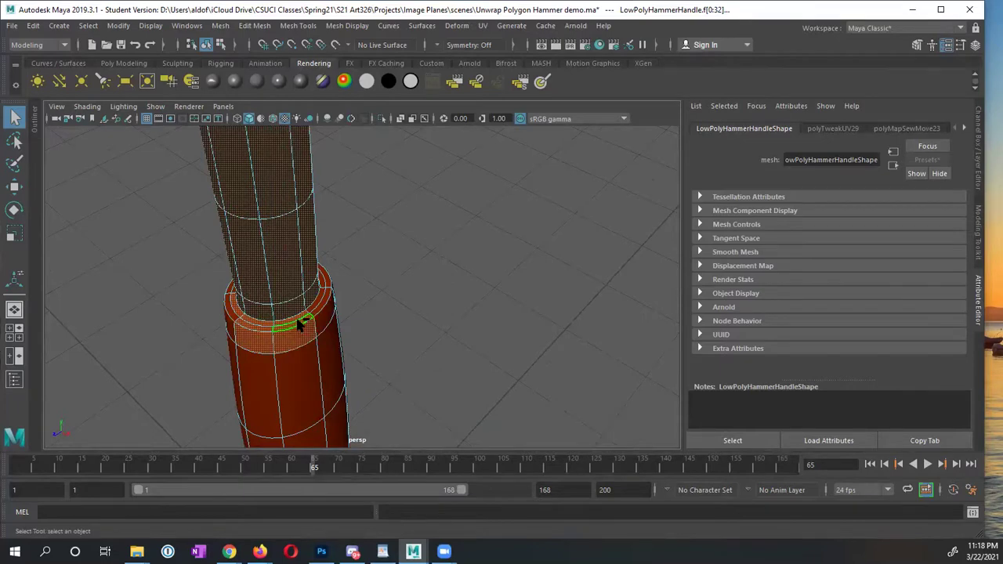
shift+double_click(300, 328)
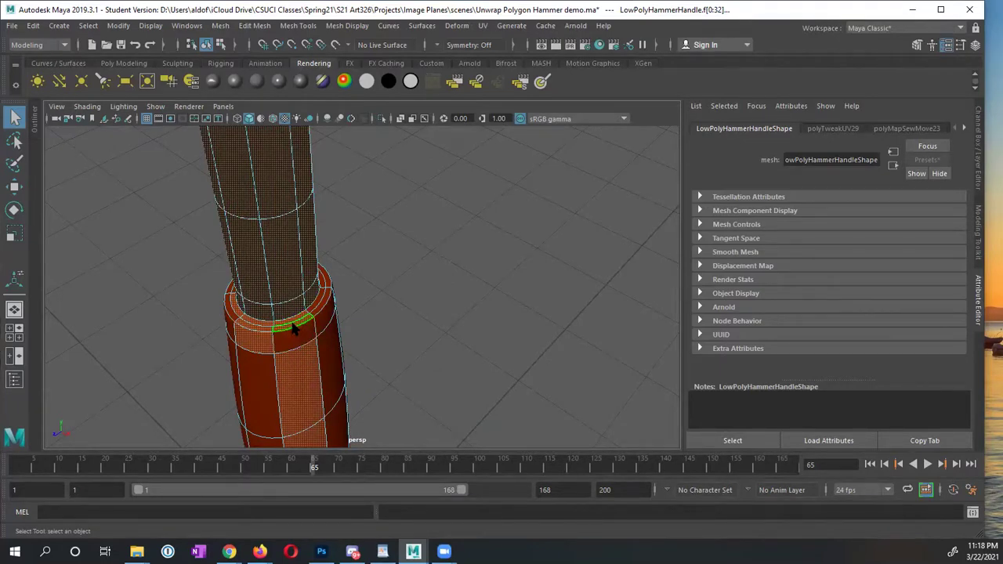
shift+double_click(295, 329)
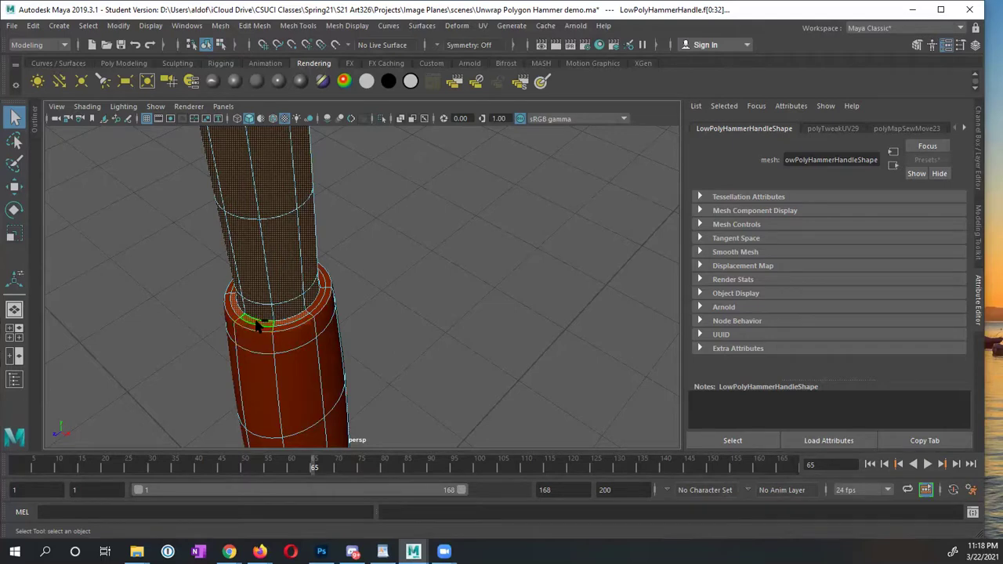
mouse_move(236, 305)
mouse_down()
mouse_move(266, 315)
mouse_move(418, 302)
mouse_move(384, 336)
mouse_move(524, 149)
mouse_move(504, 242)
mouse_up()
click(377, 317)
Refine the face selection at the shaft's upper end, removing the orange faces of the lettered collar
alt+right_drag(417, 249, 416, 327)
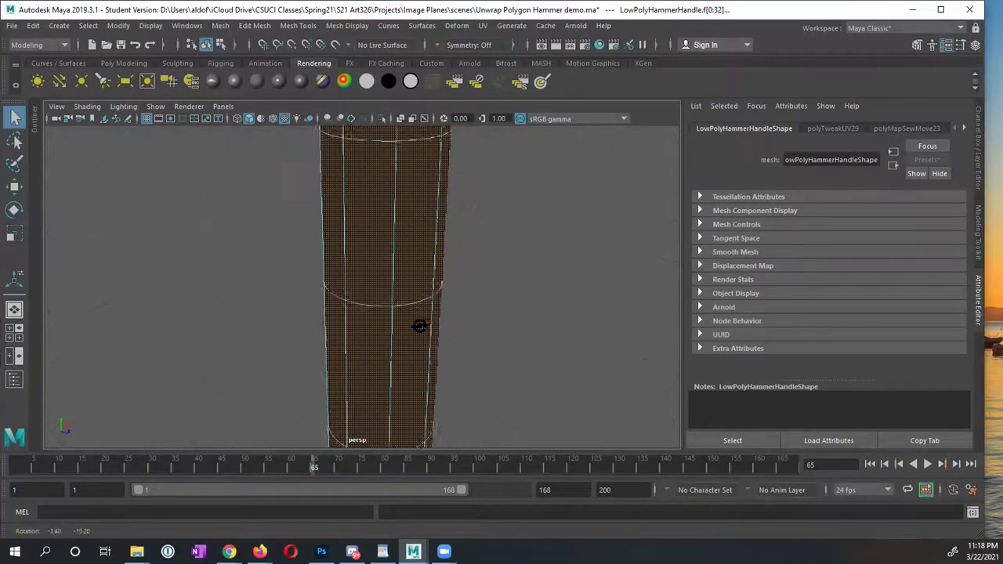
alt+drag(465, 225, 501, 350)
alt+right_drag(557, 358, 529, 227)
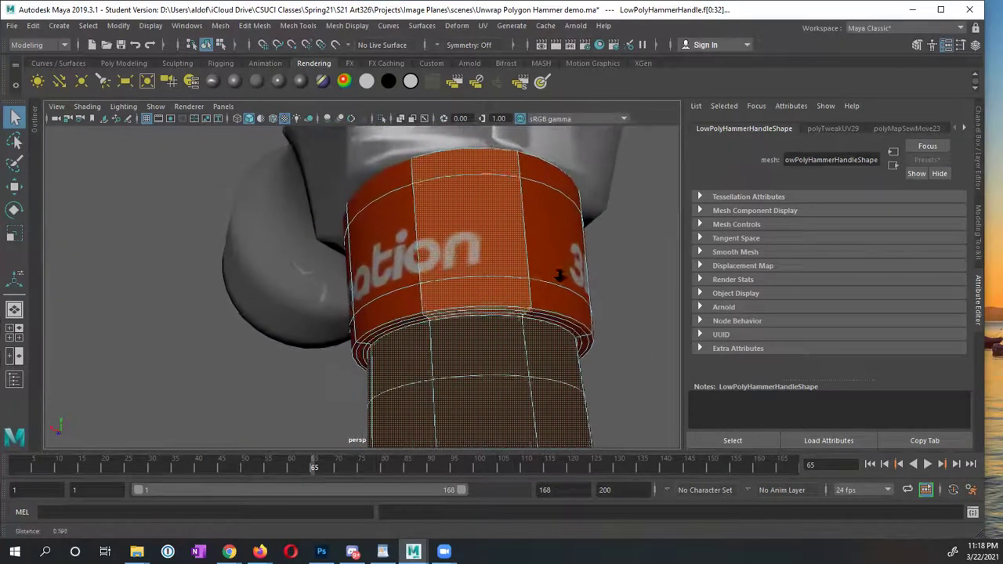
click(478, 211)
key(F10)
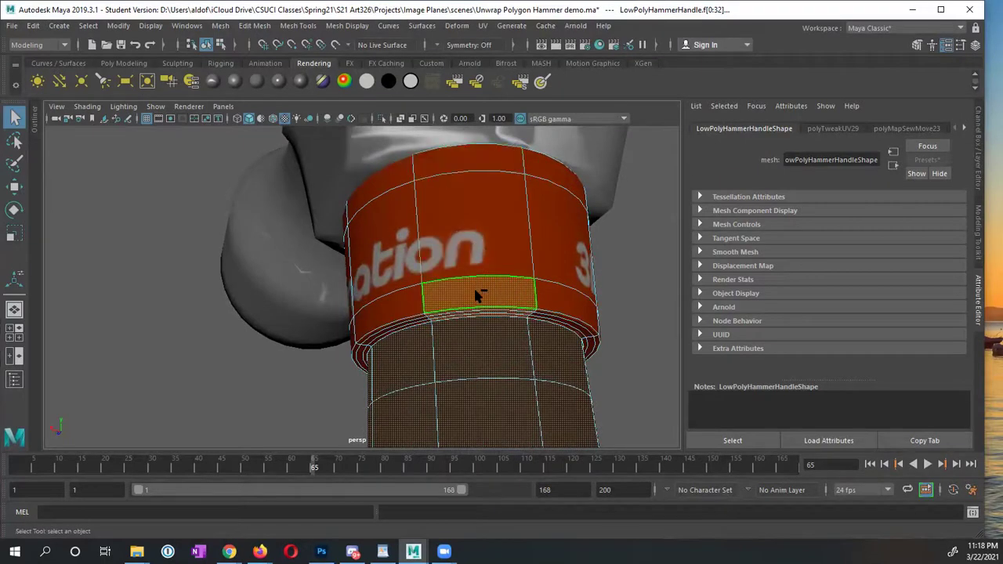
click(482, 311)
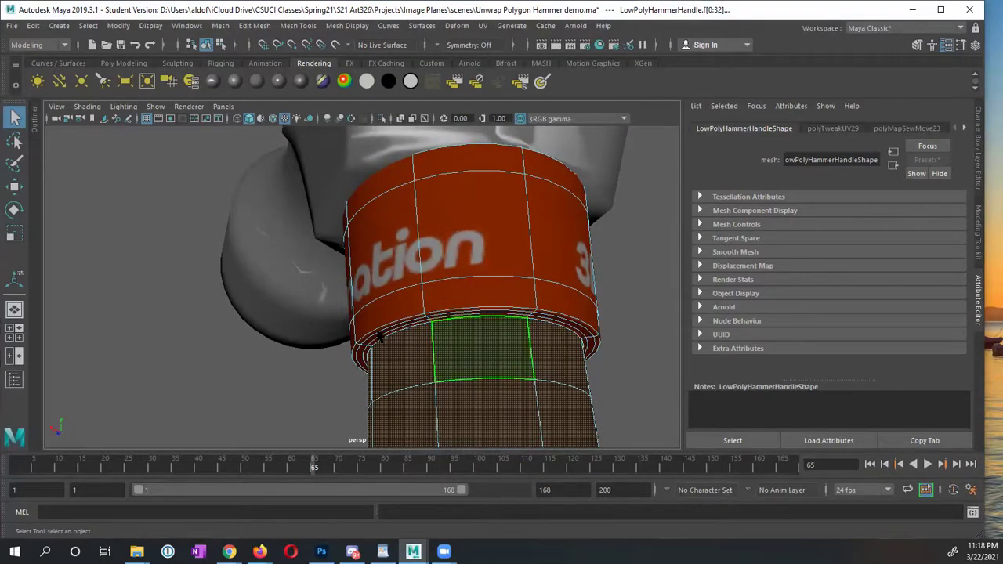
Assign the existing anisotropic1 material to the selected black shaft faces from the Hypershade
alt+drag(497, 347, 531, 304)
alt+right_drag(531, 304, 309, 300)
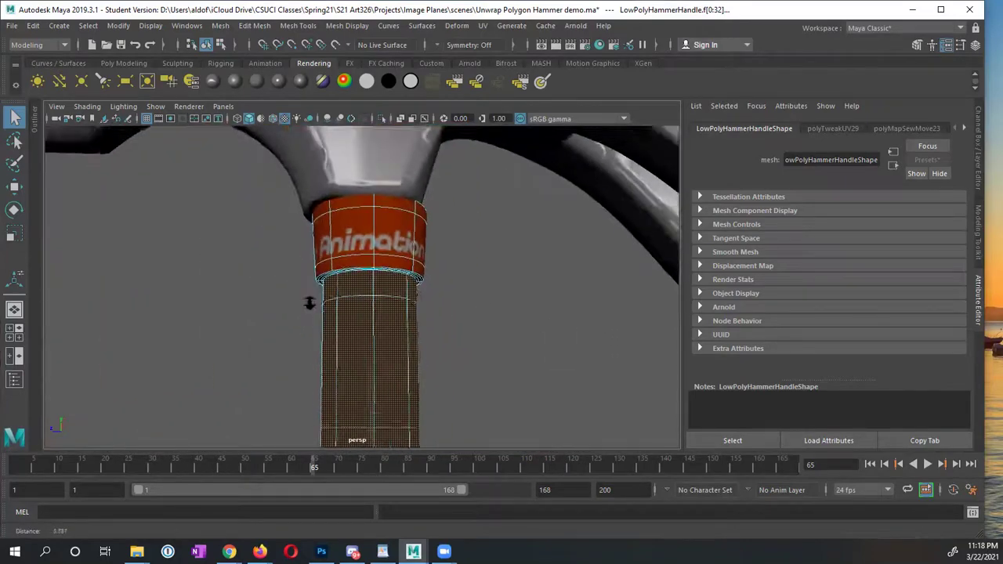
alt+drag(309, 300, 520, 314)
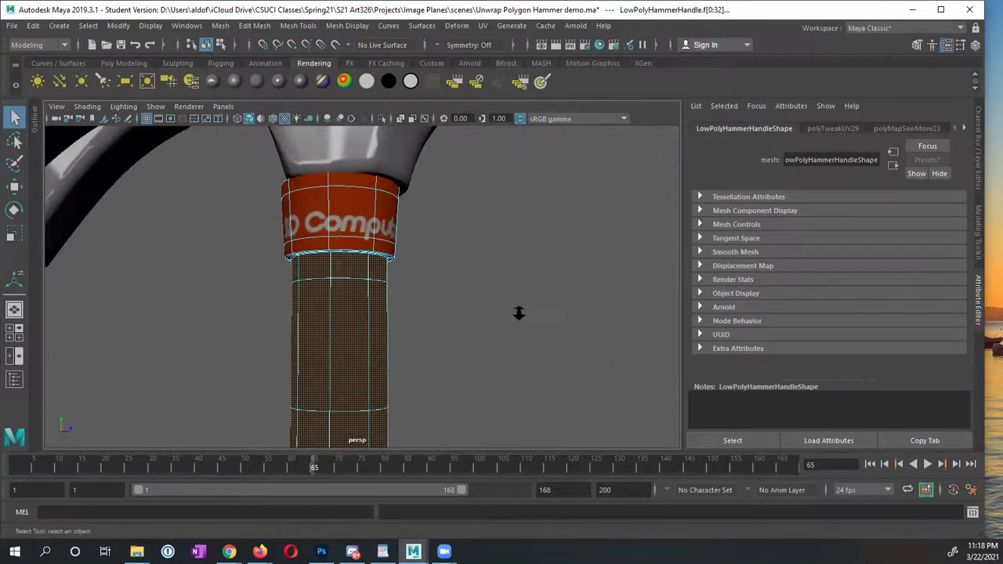
alt+right_drag(519, 313, 364, 288)
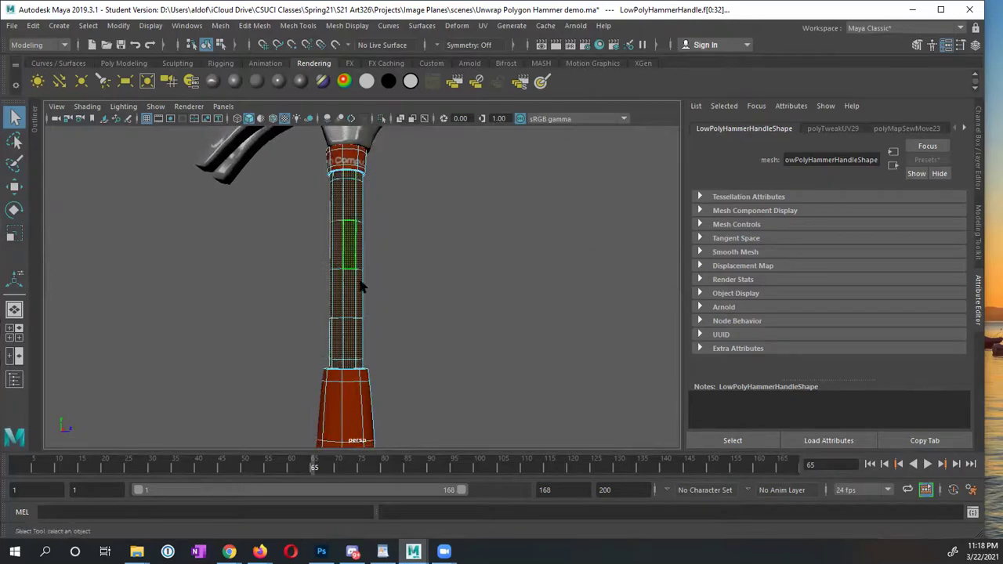
click(598, 46)
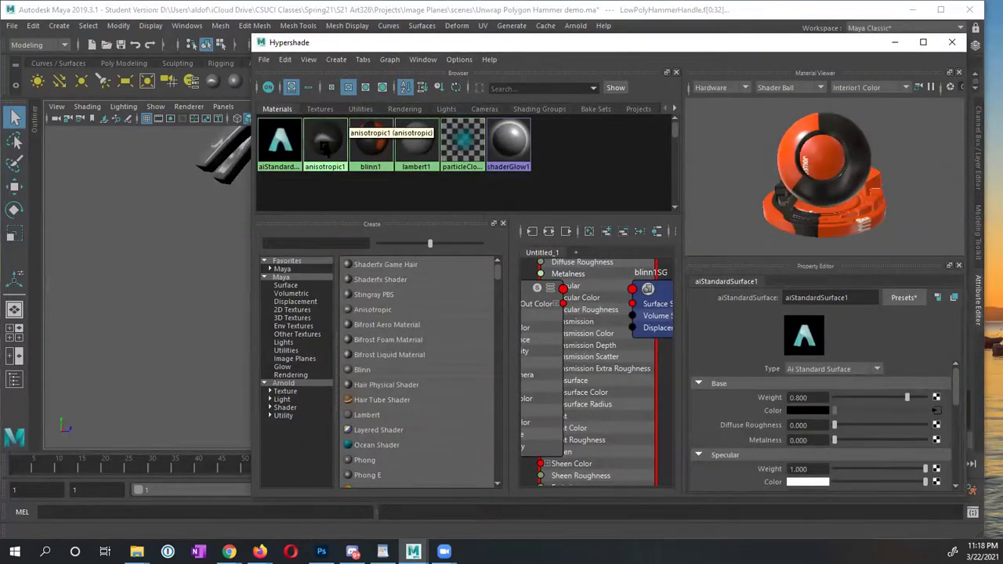
right_click(321, 140)
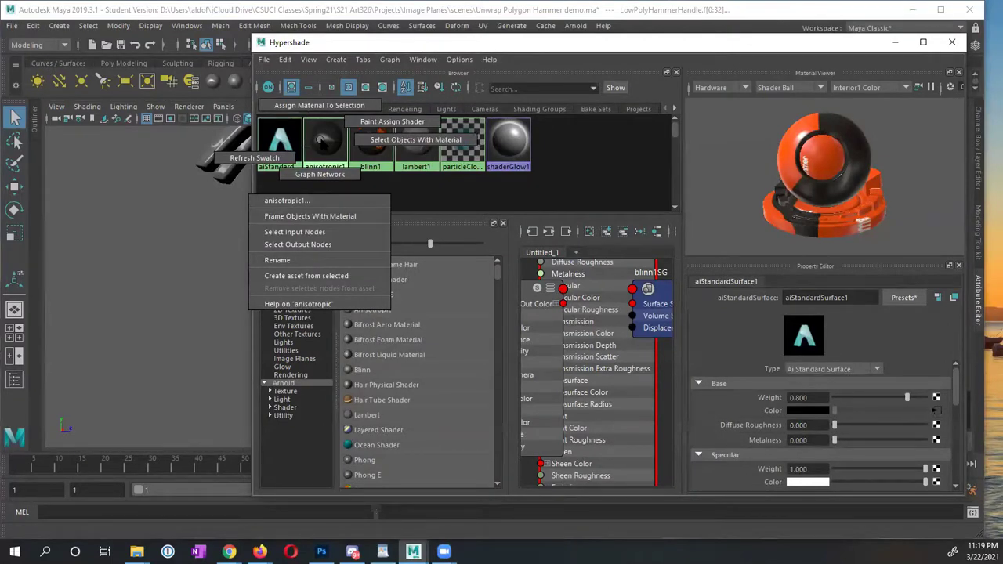
click(319, 104)
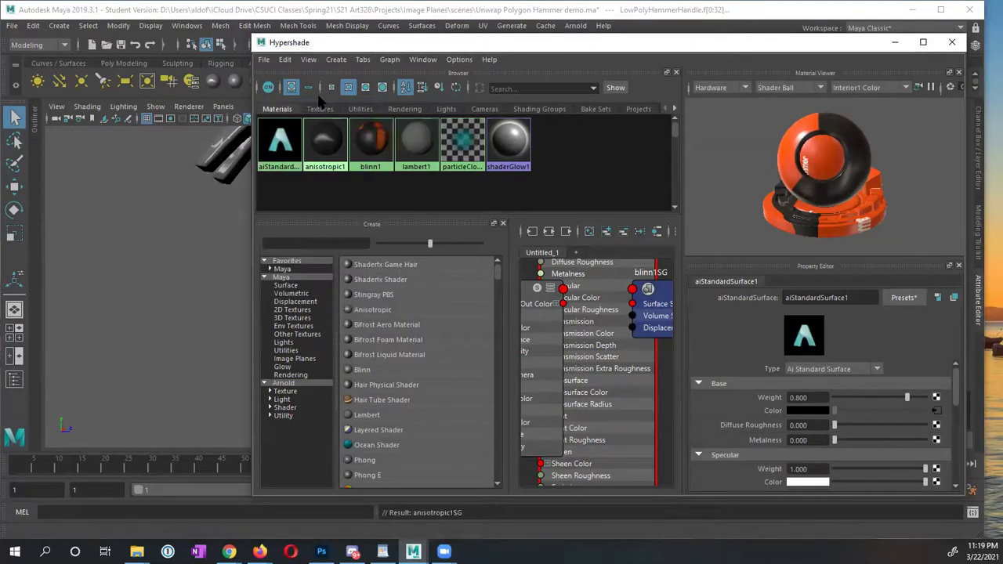
Move the Hypershade clear of the hammer, check the shaft's new material, and return the handle from face selection to object mode
drag(400, 45, 641, 71)
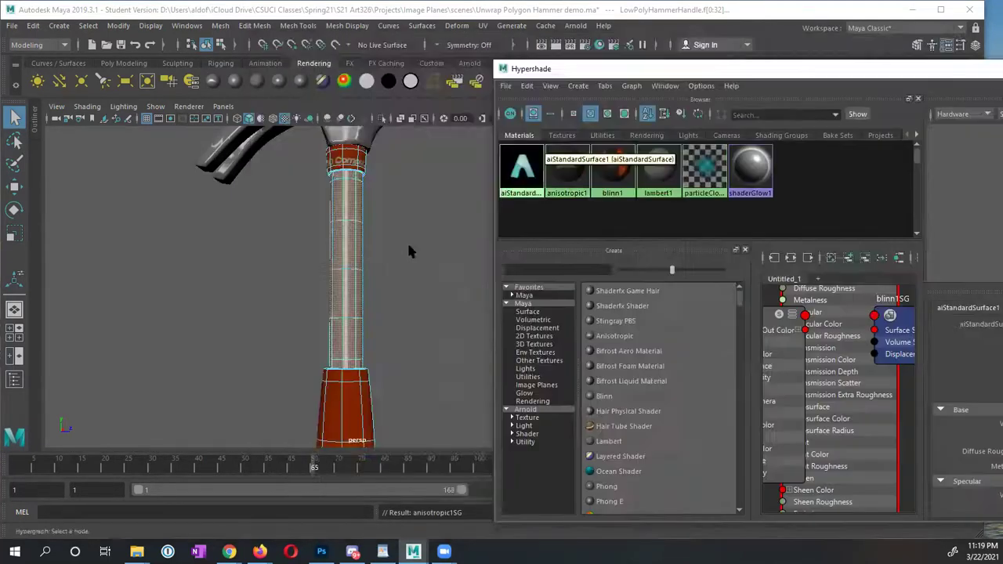
alt+middle_drag(400, 216, 402, 254)
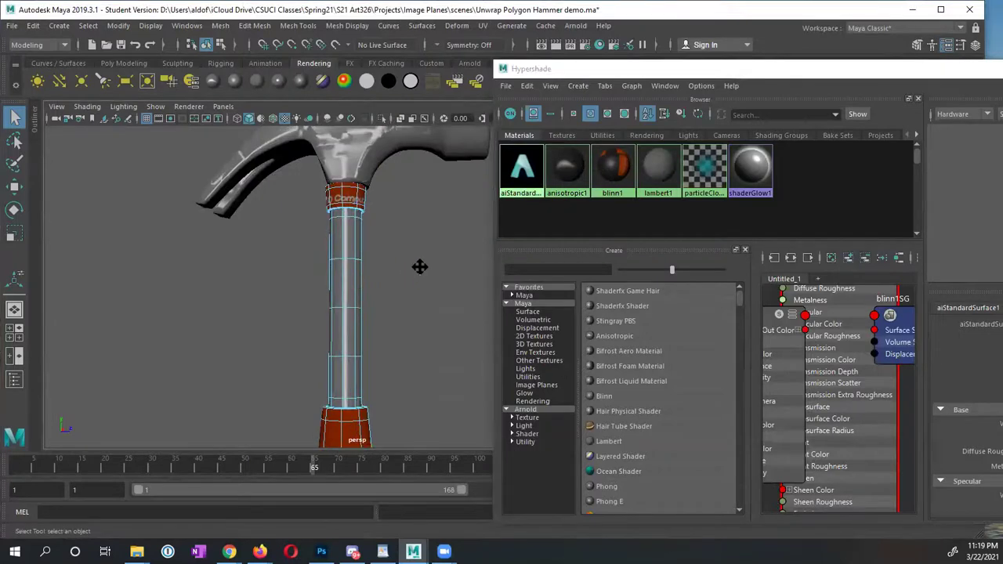
alt+drag(481, 266, 324, 205)
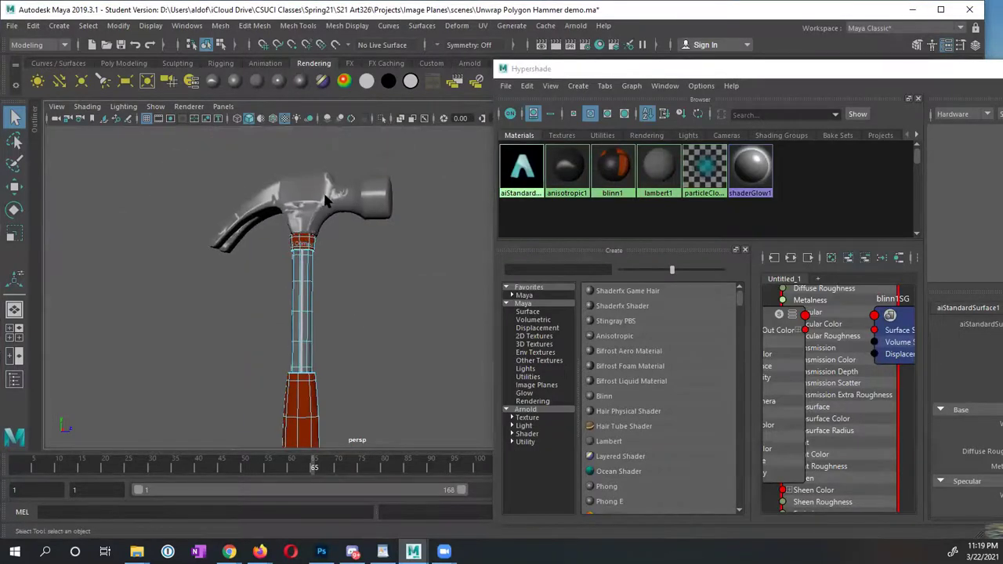
mouse_move(362, 312)
alt+mouse_down()
mouse_move(382, 327)
mouse_move(368, 317)
alt+mouse_up()
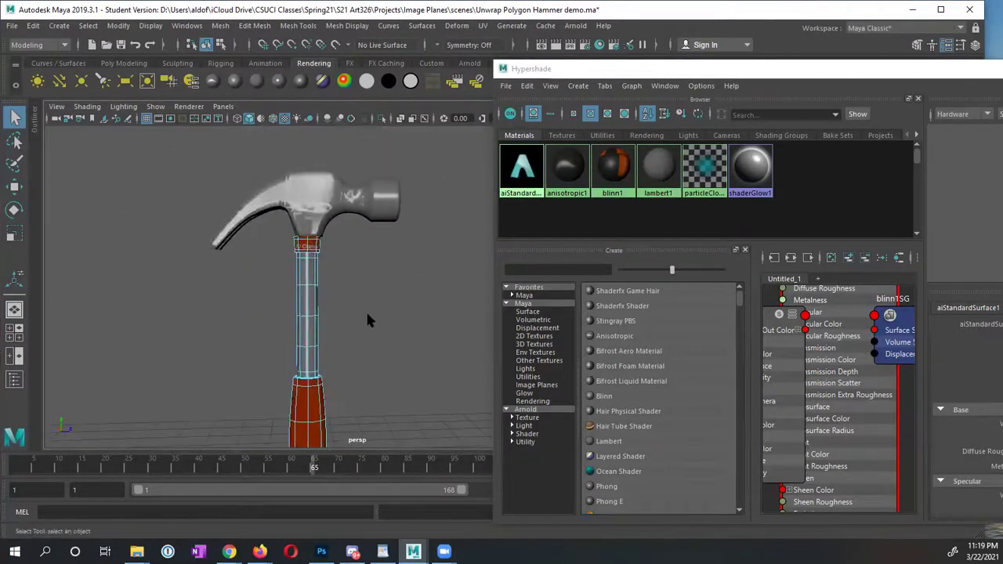
right_drag(308, 295, 369, 185)
alt+drag(379, 309, 337, 257)
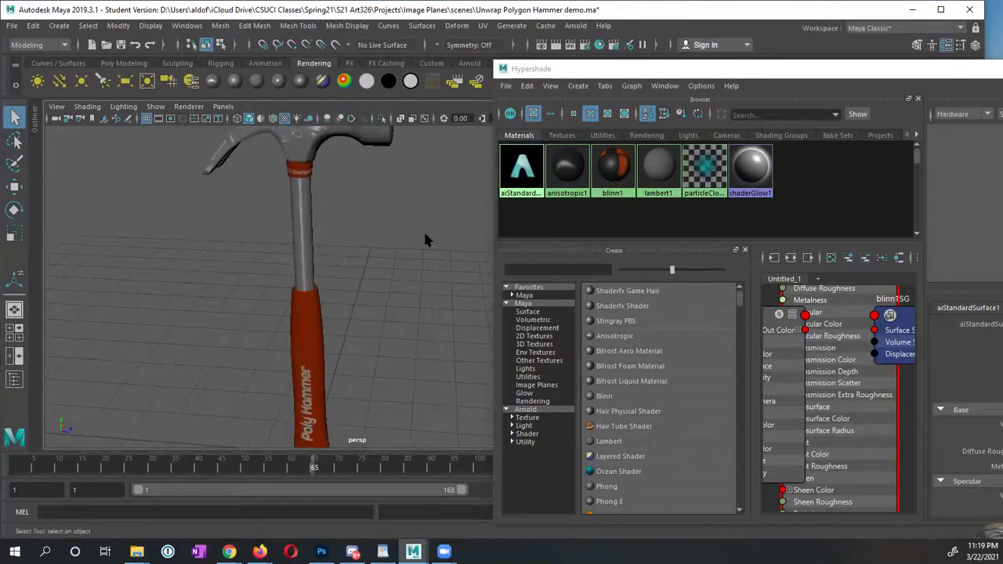
Save the hammer scene, accepting the Student Version notice, and reposition the Hypershade so its whole window is on screen
click(584, 70)
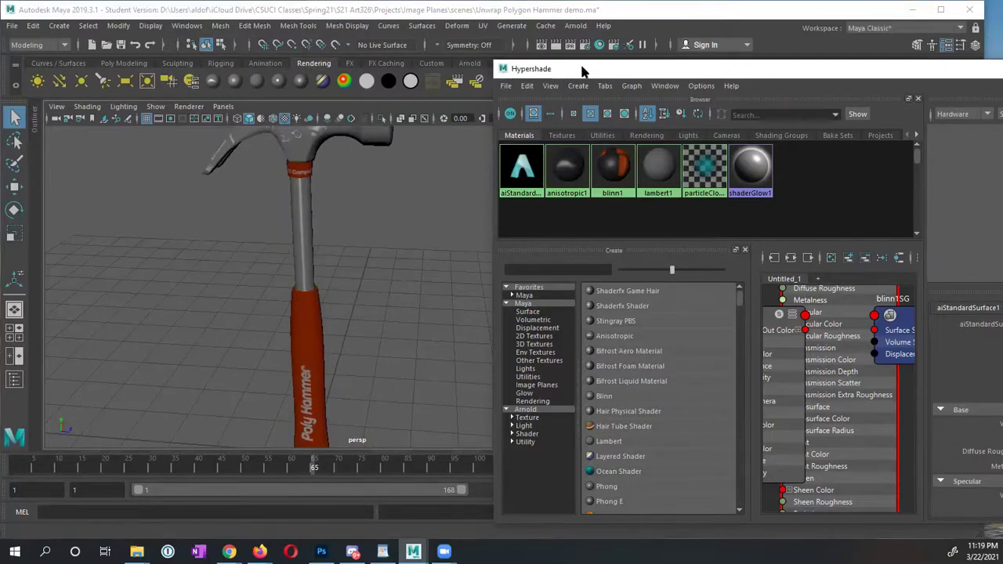
drag(582, 72, 440, 90)
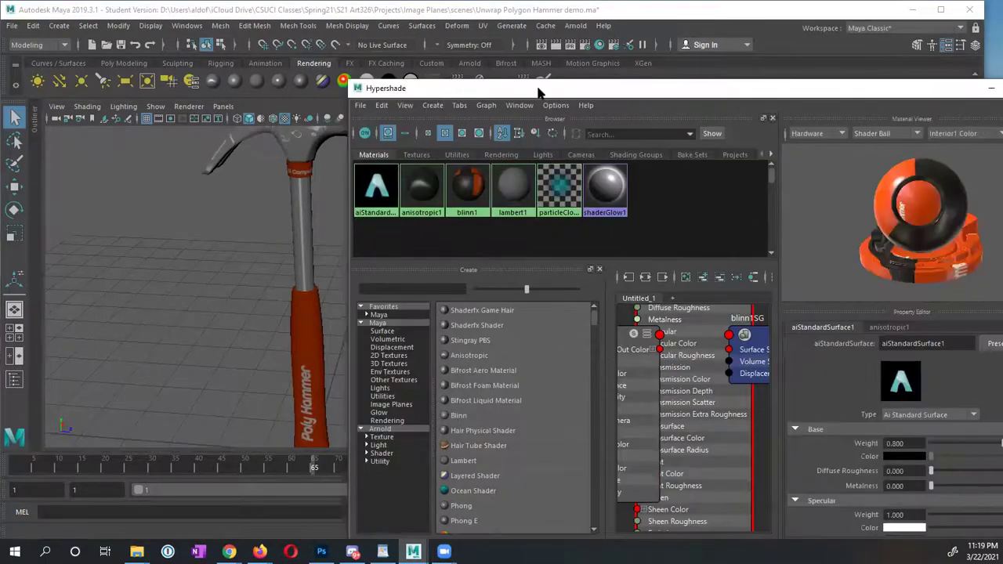
key(ctrl+s)
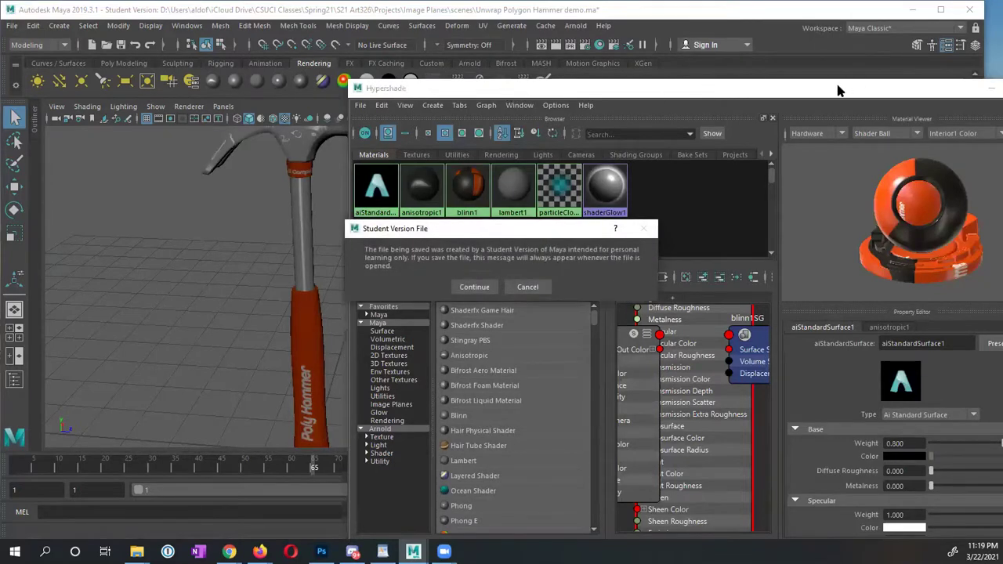
click(474, 286)
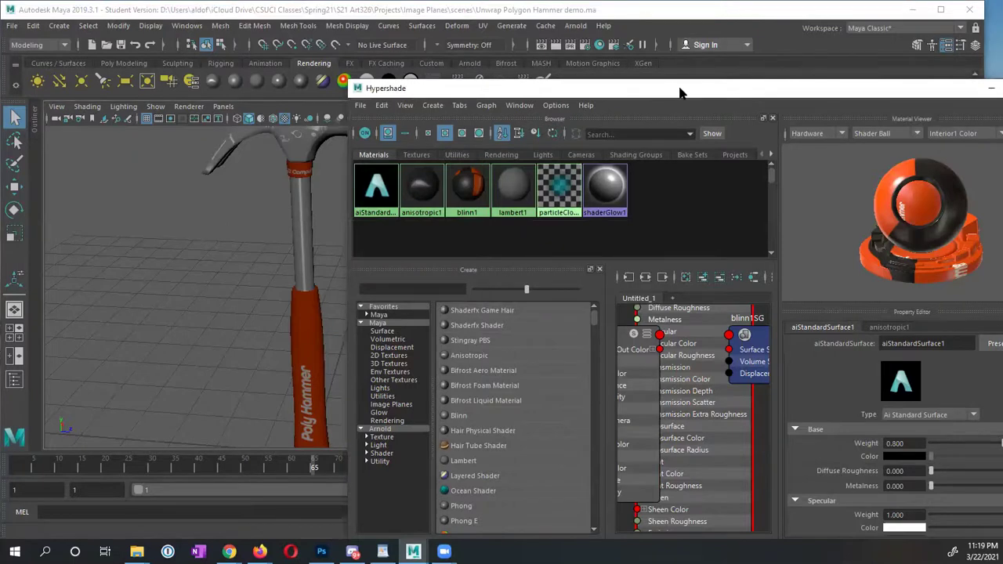
drag(680, 93, 493, 49)
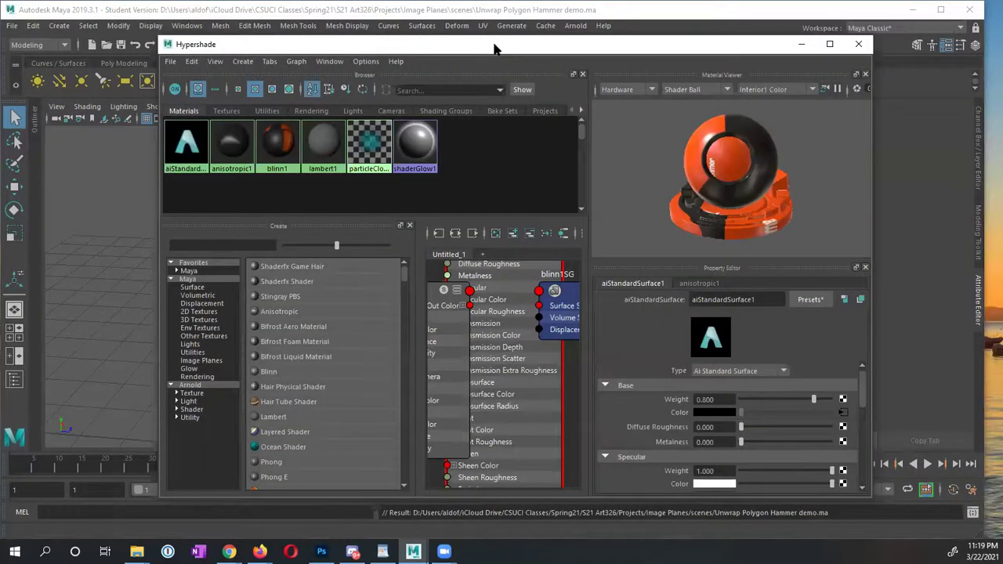